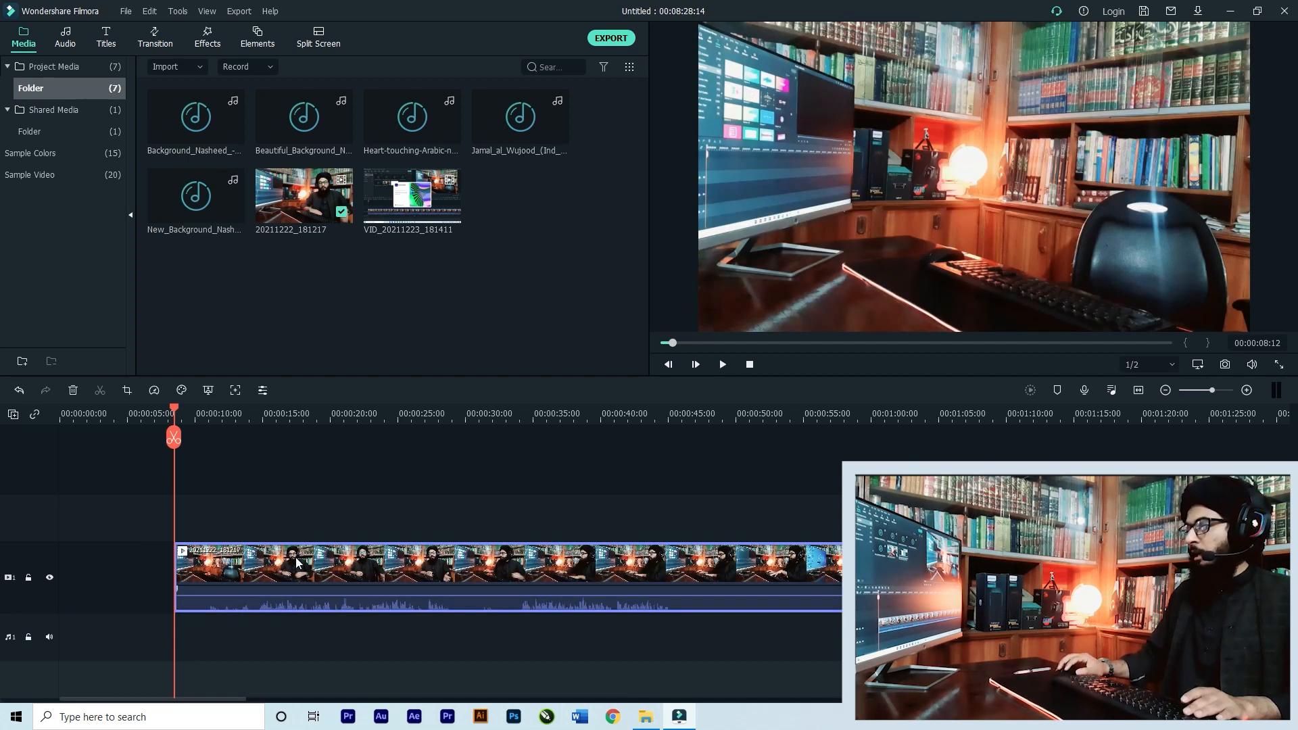
# Step: Move the 20211222_181217 clip to the start of the timeline and detach its audio onto a separate track
pyautogui.moveTo(298, 563); pyautogui.dragTo(125, 564)
pyautogui.rightClick(131, 565)
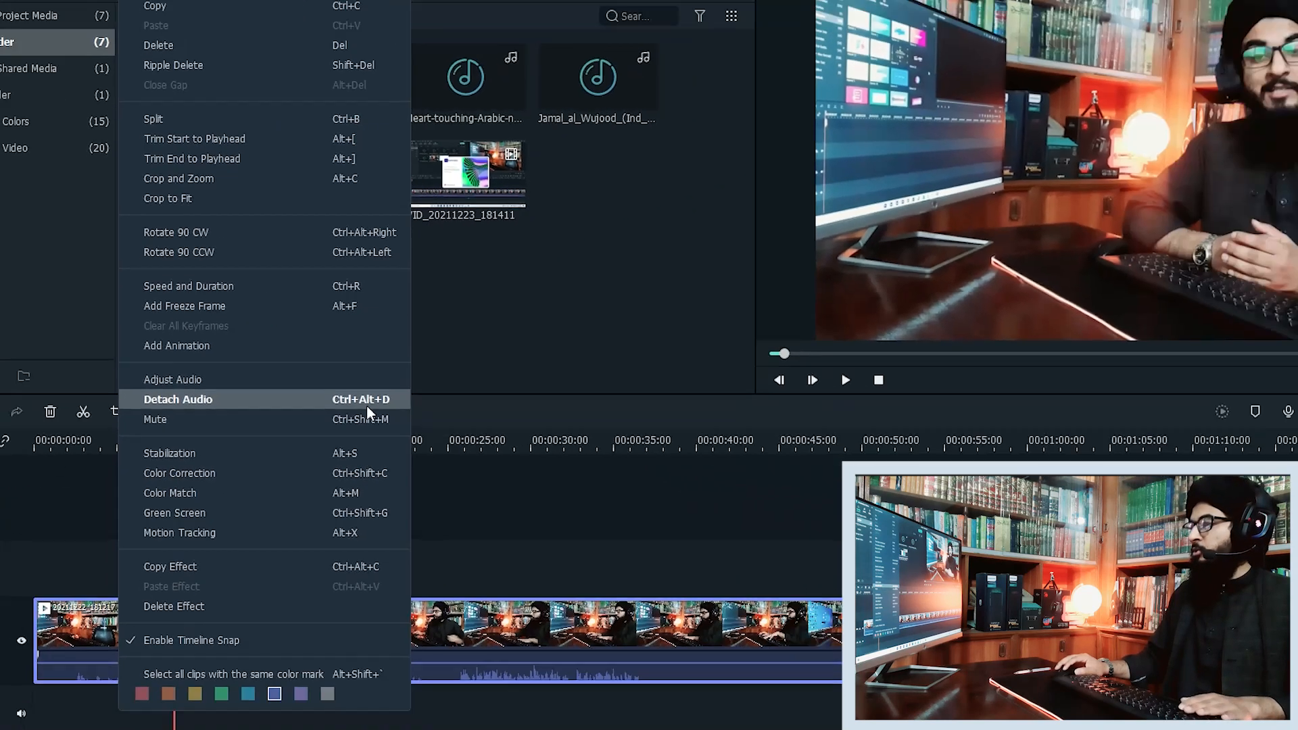
pyautogui.click(507, 486)
pyautogui.click(115, 569)
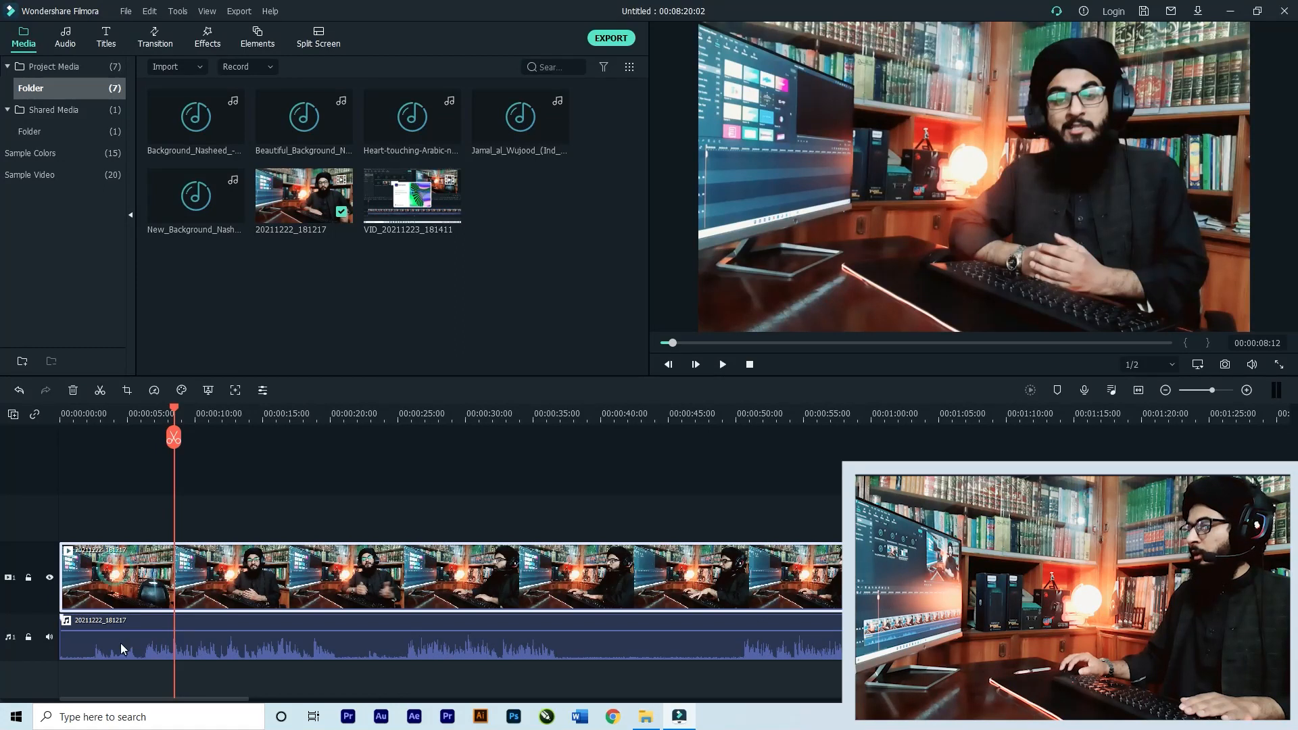
# Step: Try moving the video clip and its detached audio independently along the timeline, and undo both moves
pyautogui.click(120, 643)
pyautogui.click(120, 581)
pyautogui.moveTo(120, 631); pyautogui.dragTo(121, 629)
pyautogui.moveTo(120, 581); pyautogui.dragTo(387, 590)
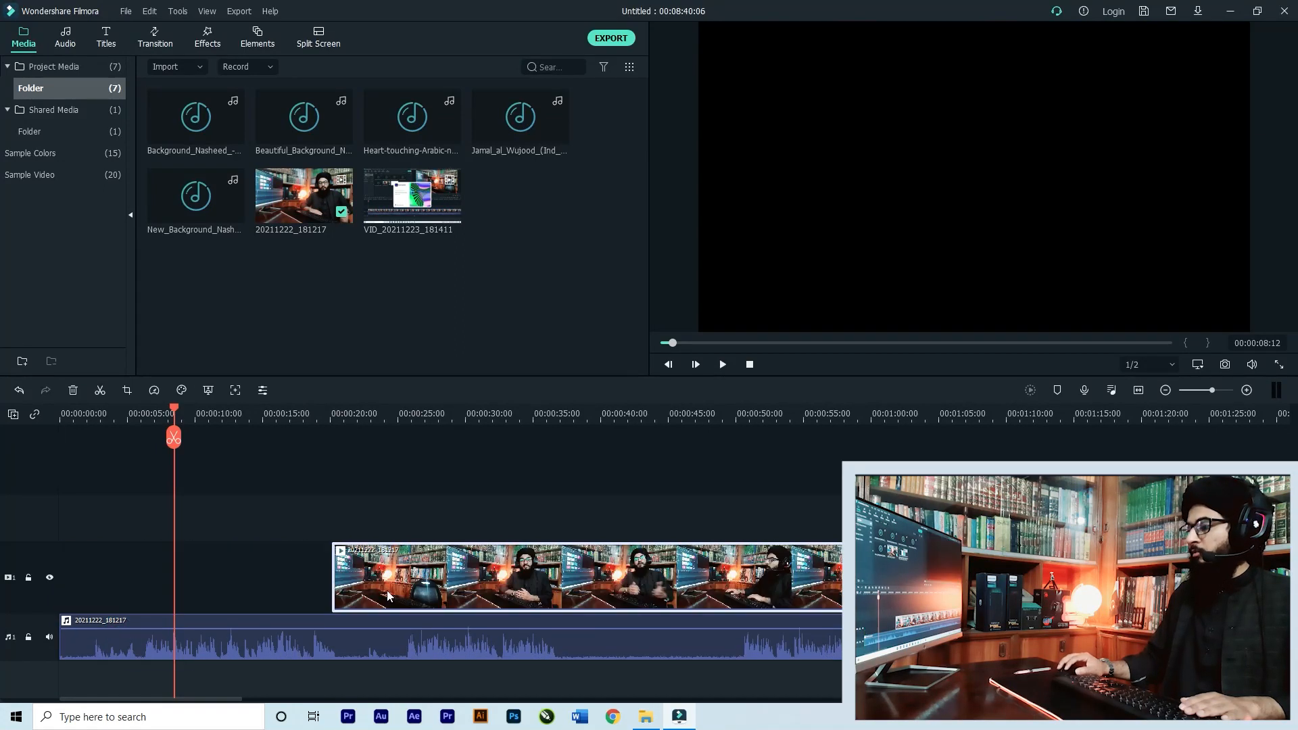
pyautogui.moveTo(252, 638); pyautogui.dragTo(425, 624)
pyautogui.hotkey('ctrl', 'z')
pyautogui.hotkey('ctrl', 'z')
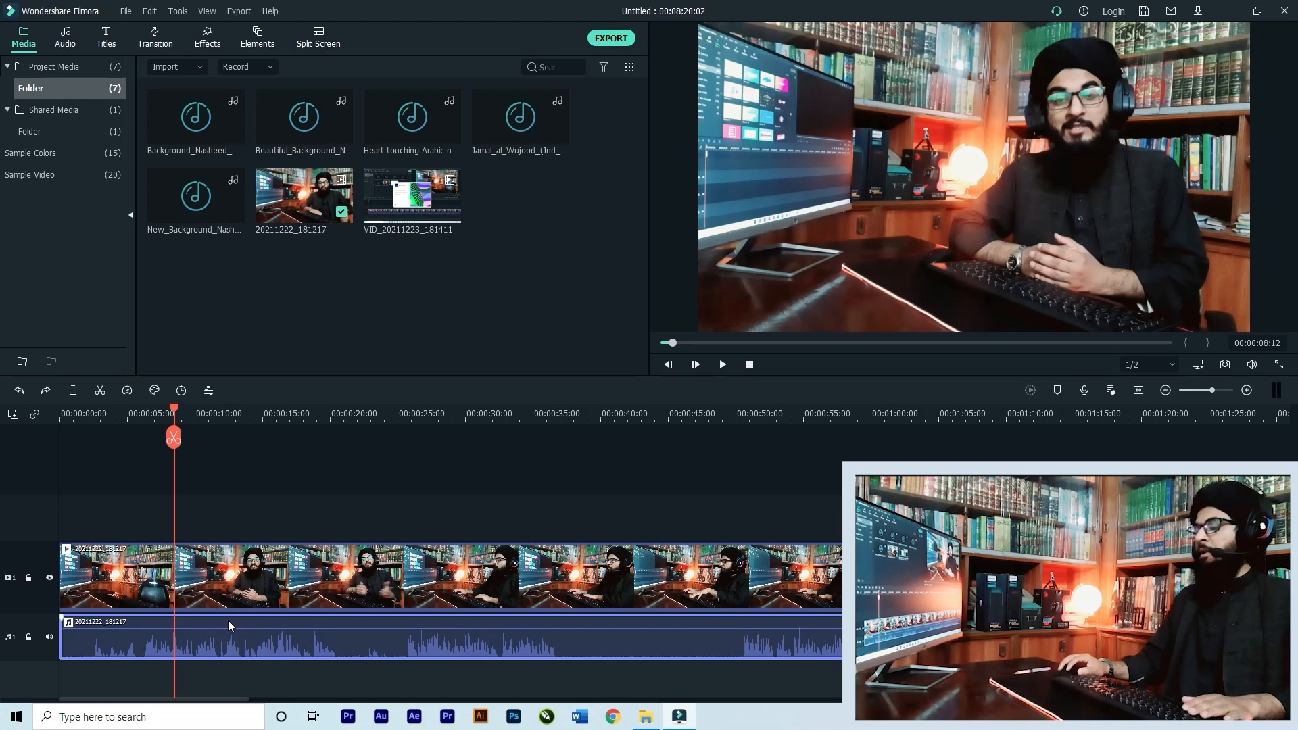
# Step: Increase the timeline track height so the detached audio's waveform shows larger
pyautogui.click(240, 494)
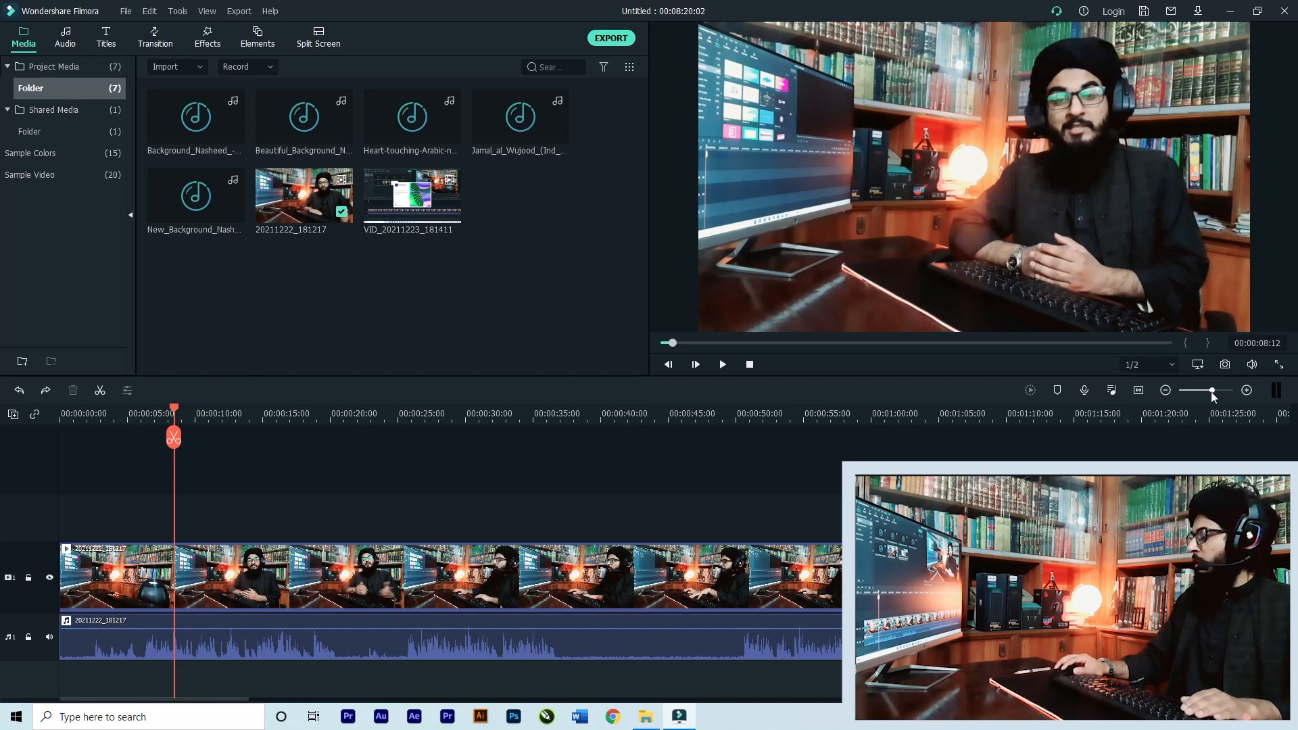
pyautogui.click(12, 414)
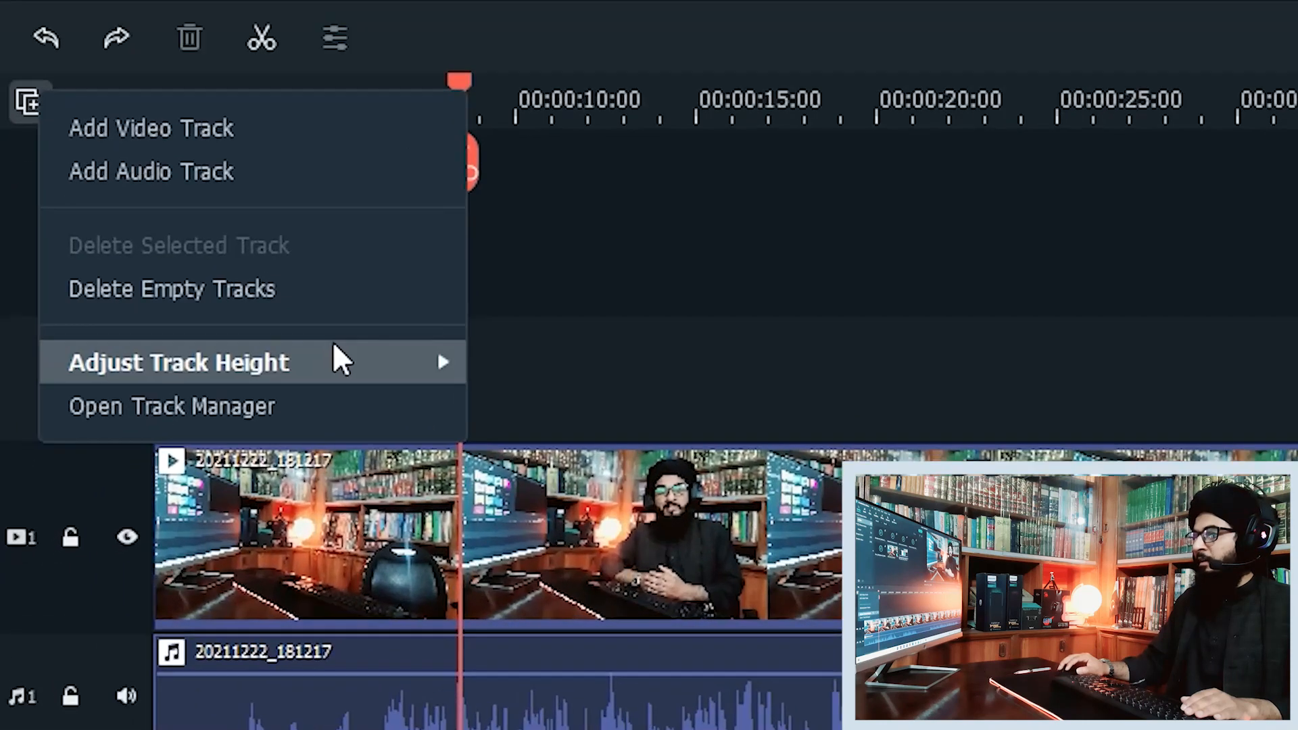
pyautogui.moveTo(333, 358)
pyautogui.click(594, 464)
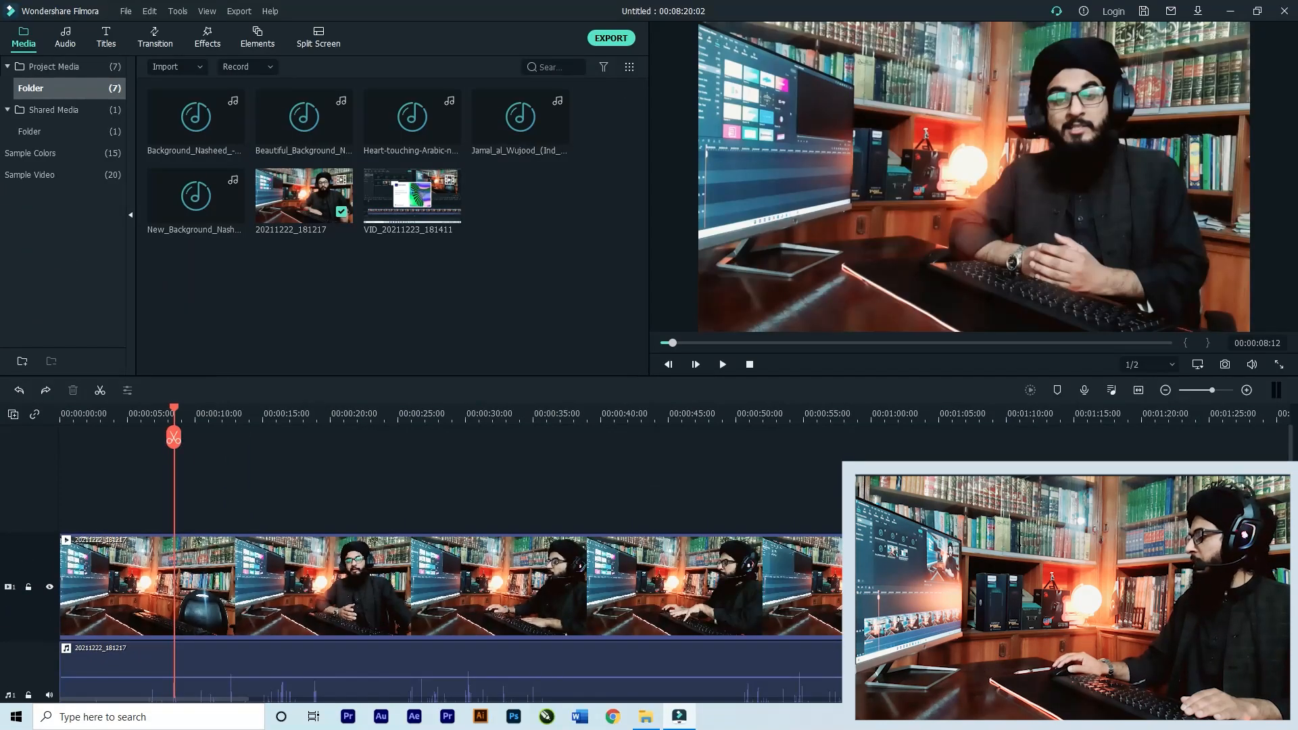
pyautogui.click(451, 586)
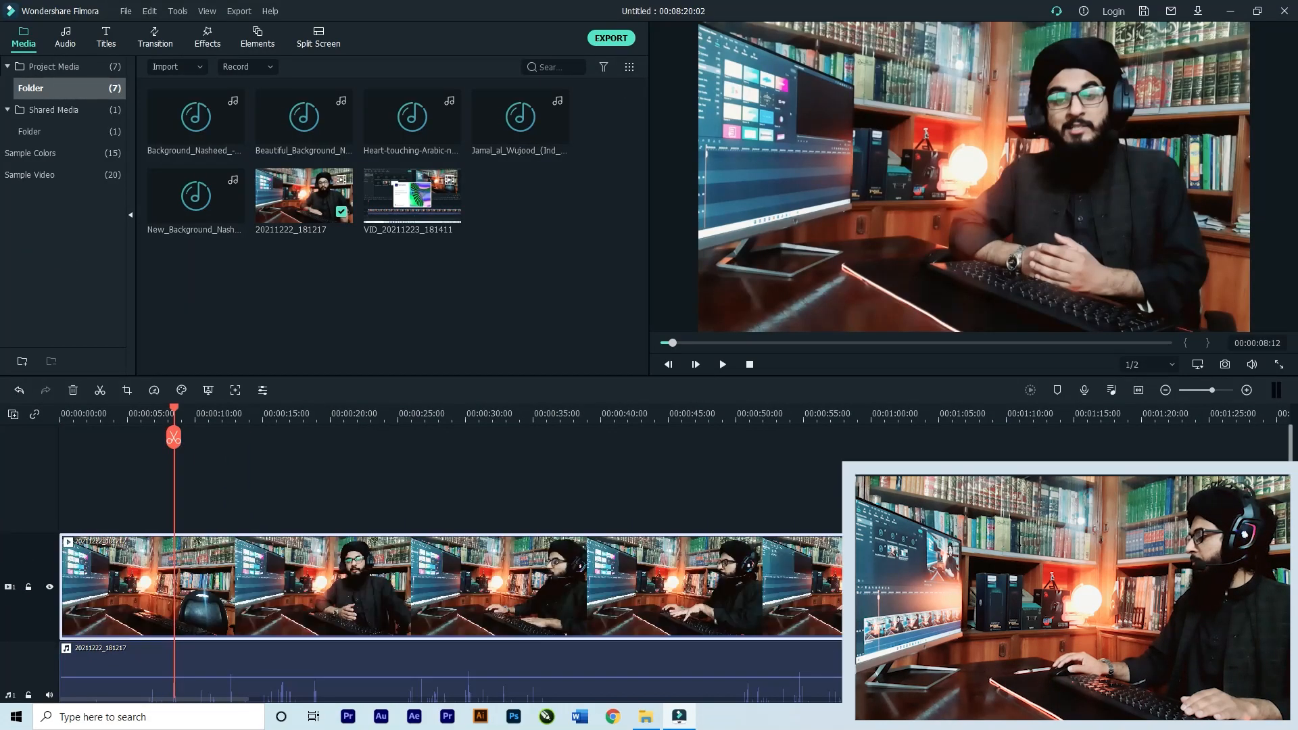
pyautogui.scroll(-3, 451, 586)
pyautogui.scroll(-1, 451, 541)
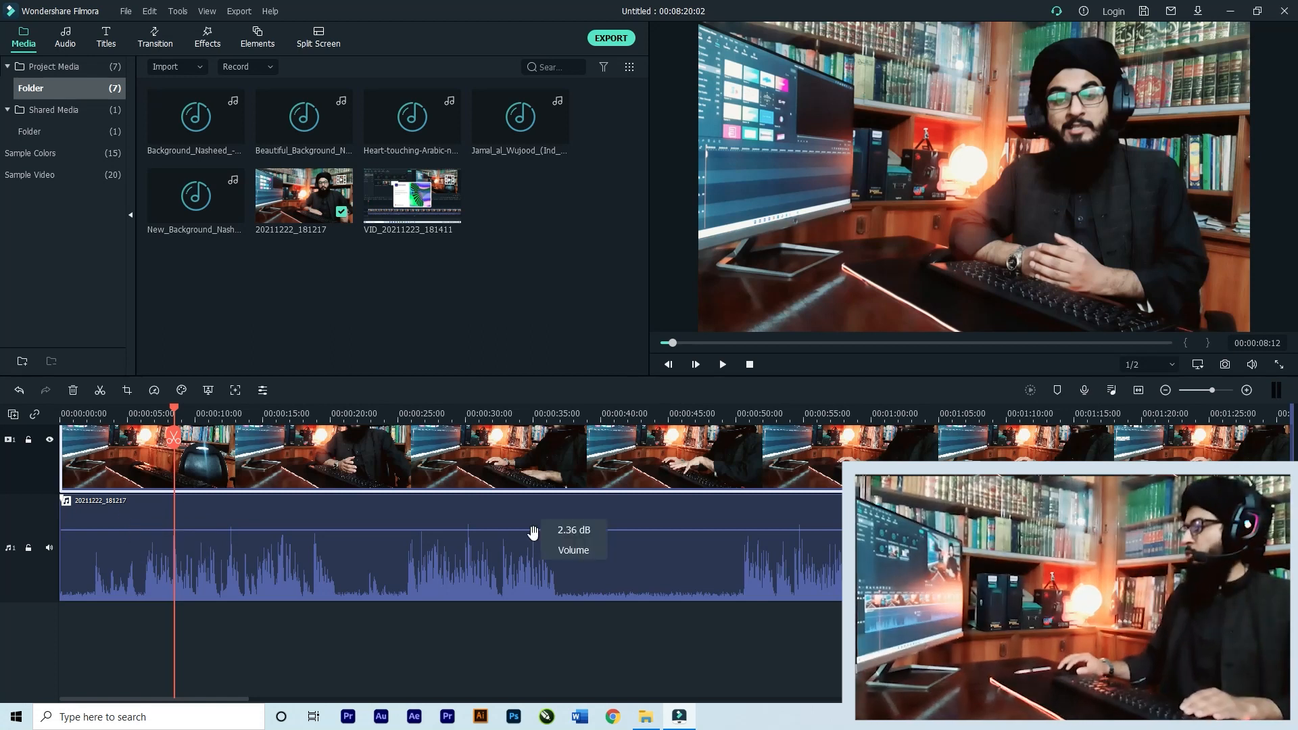
# Step: Open the audio adjustment settings for the detached 20211222_181217 audio clip
pyautogui.click(360, 557)
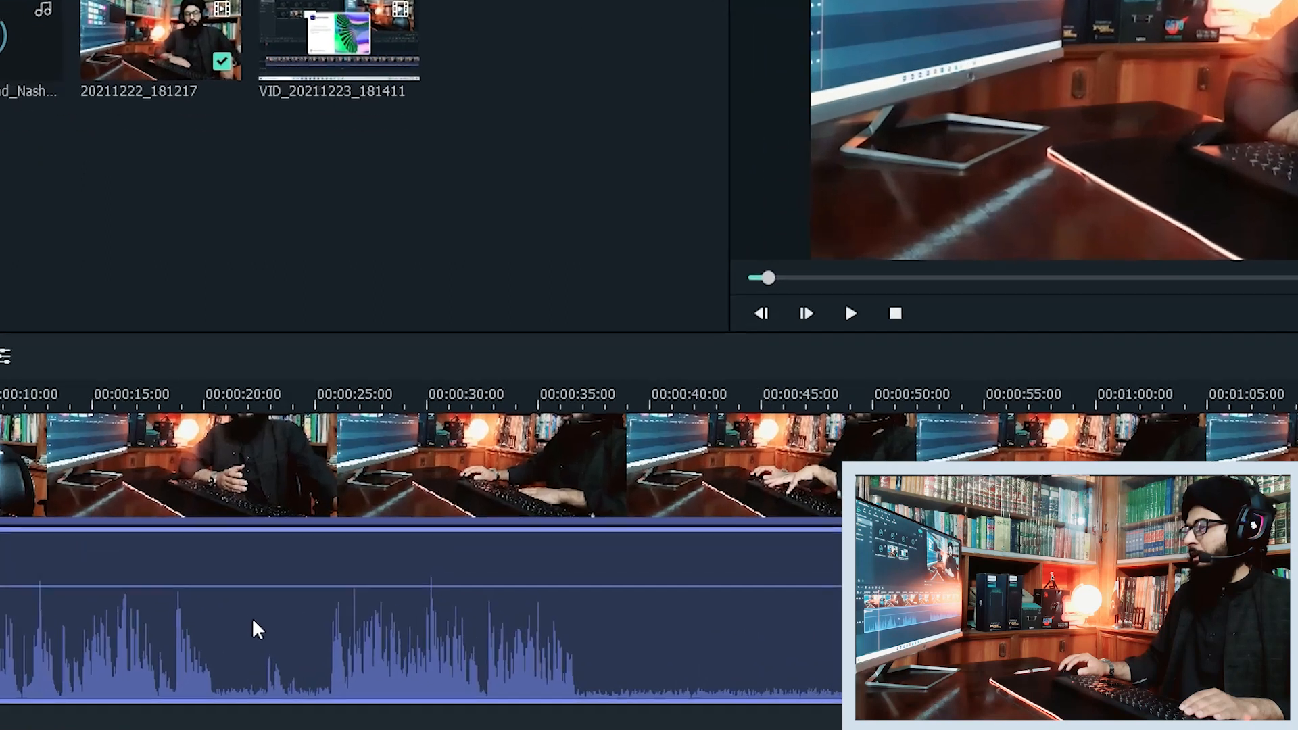
pyautogui.rightClick(363, 551)
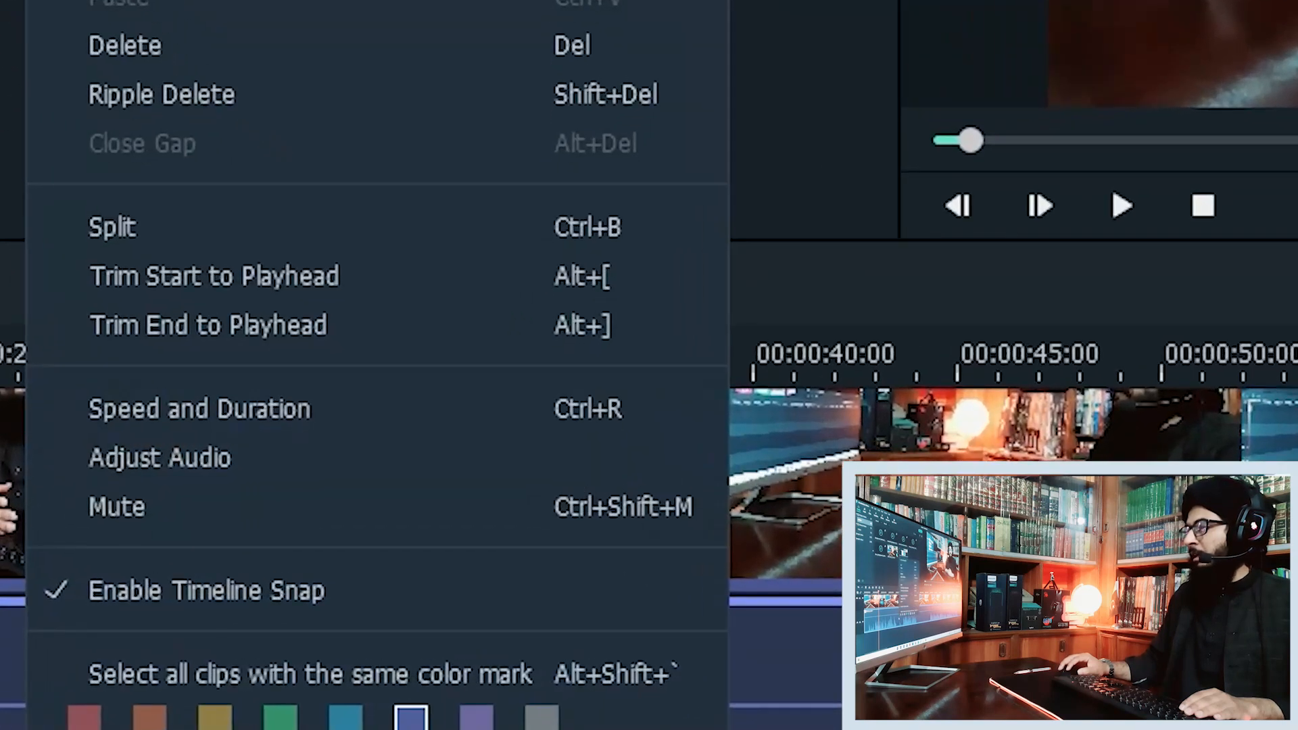
pyautogui.click(157, 473)
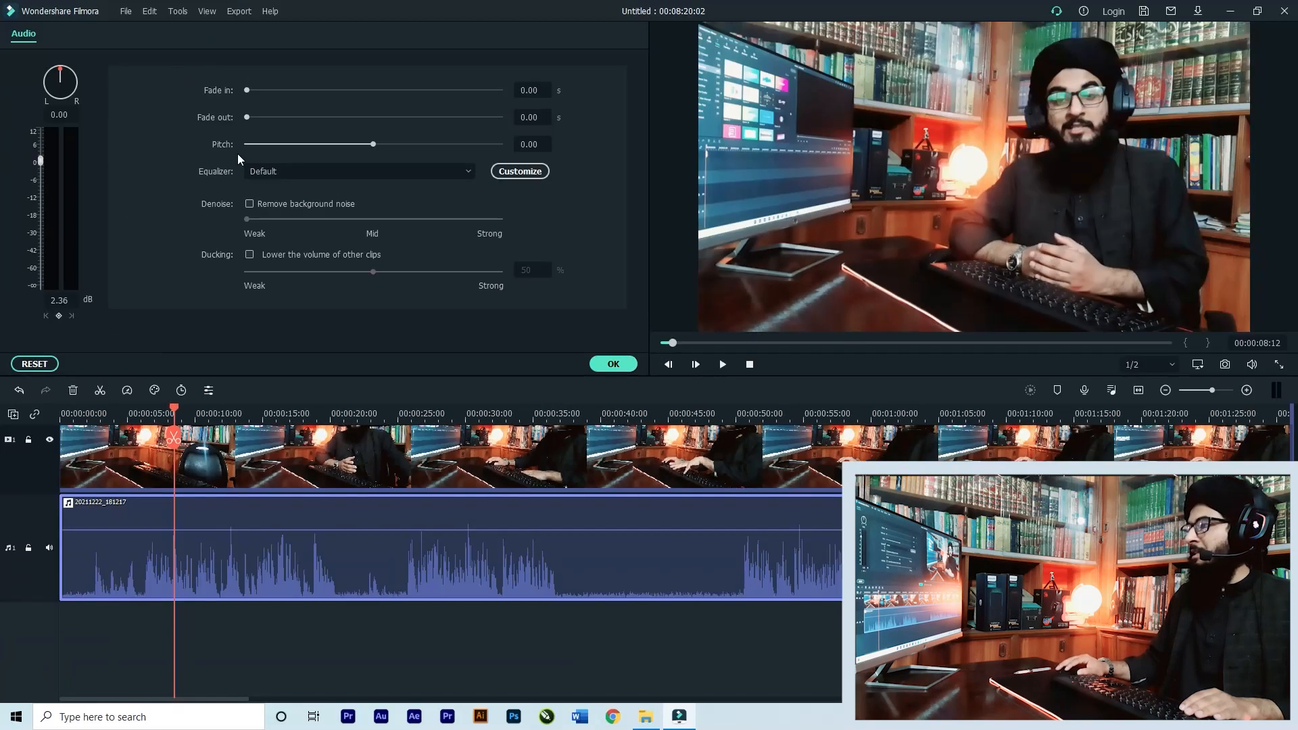
pyautogui.click(613, 363)
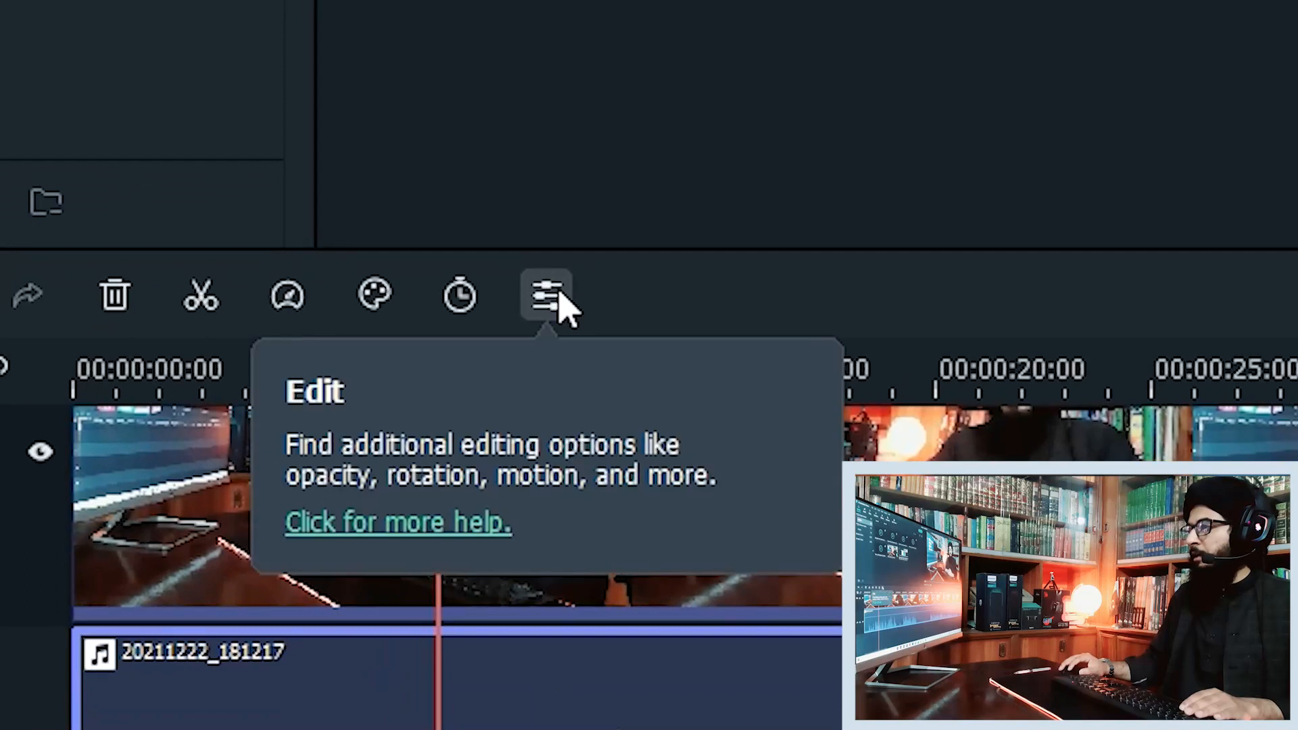
pyautogui.click(557, 297)
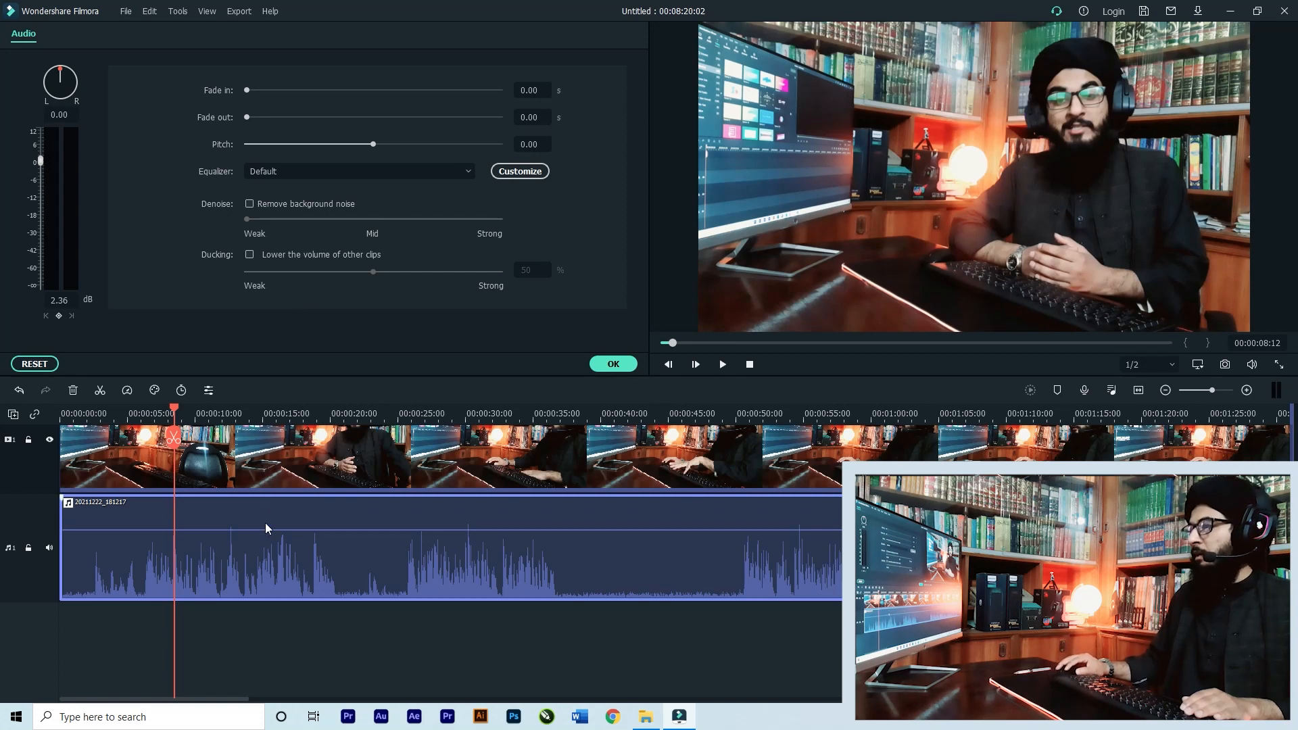
# Step: Lower the detached audio clip's volume to -17.53 dB and play it back briefly
pyautogui.moveTo(269, 532)
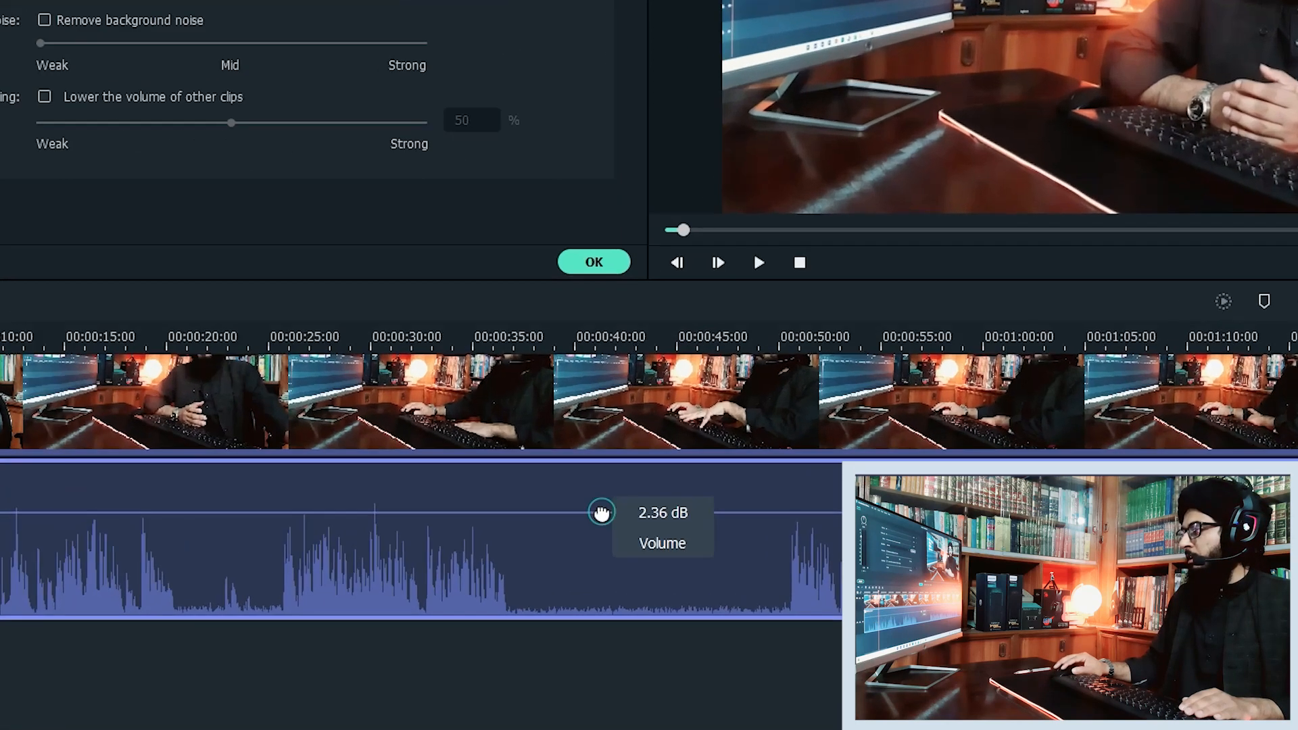
pyautogui.moveTo(617, 531); pyautogui.dragTo(537, 563)
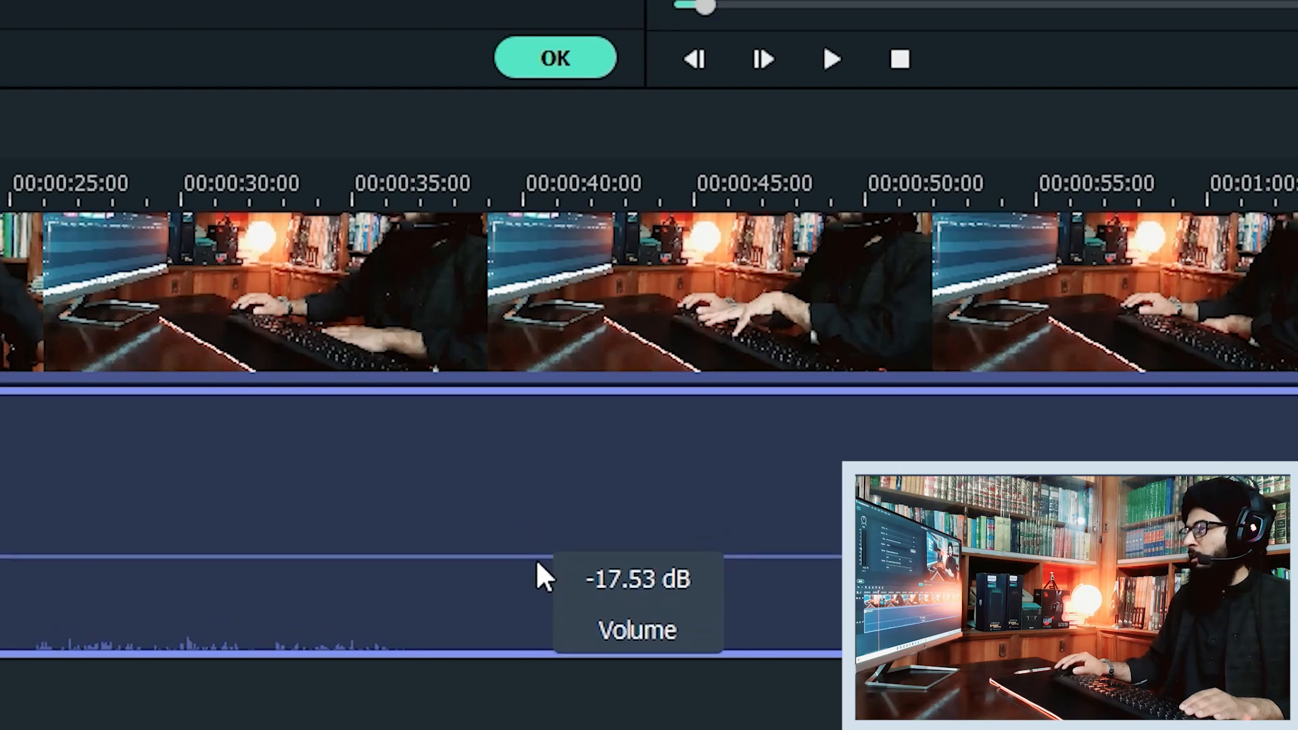
pyautogui.press('space')
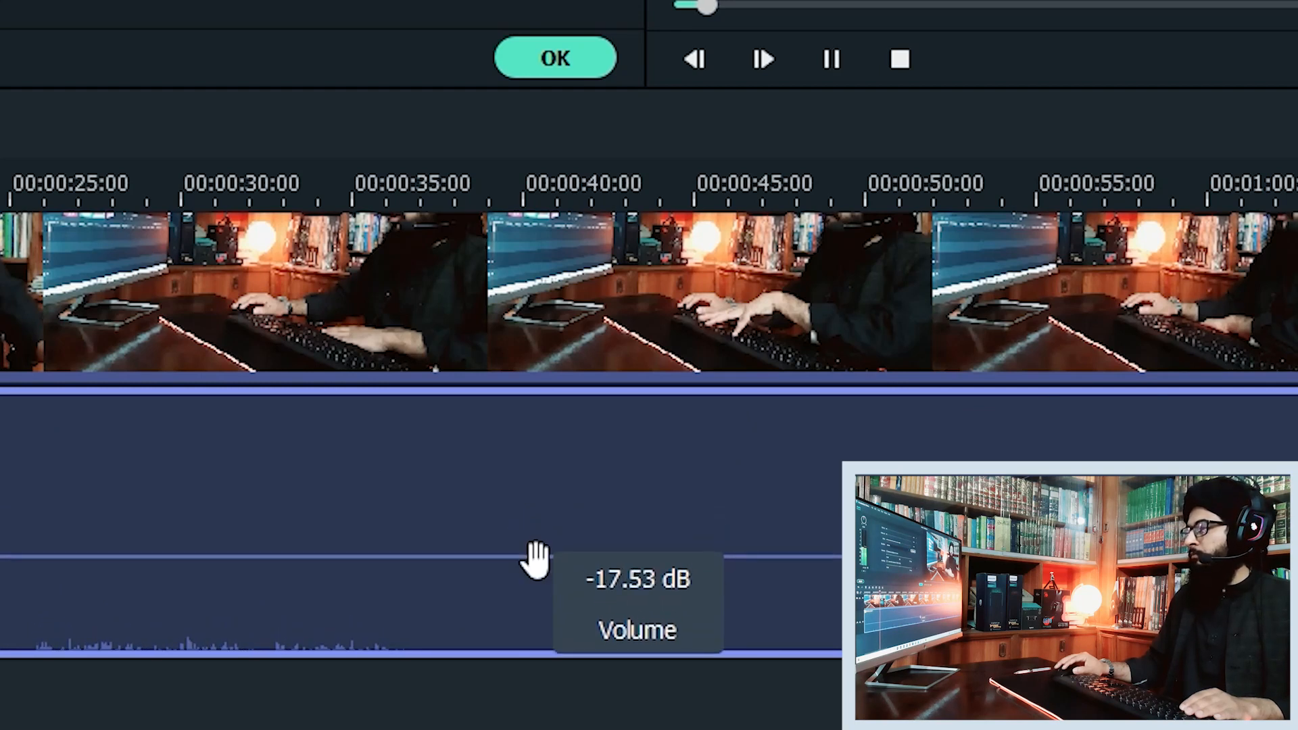
pyautogui.press('space')
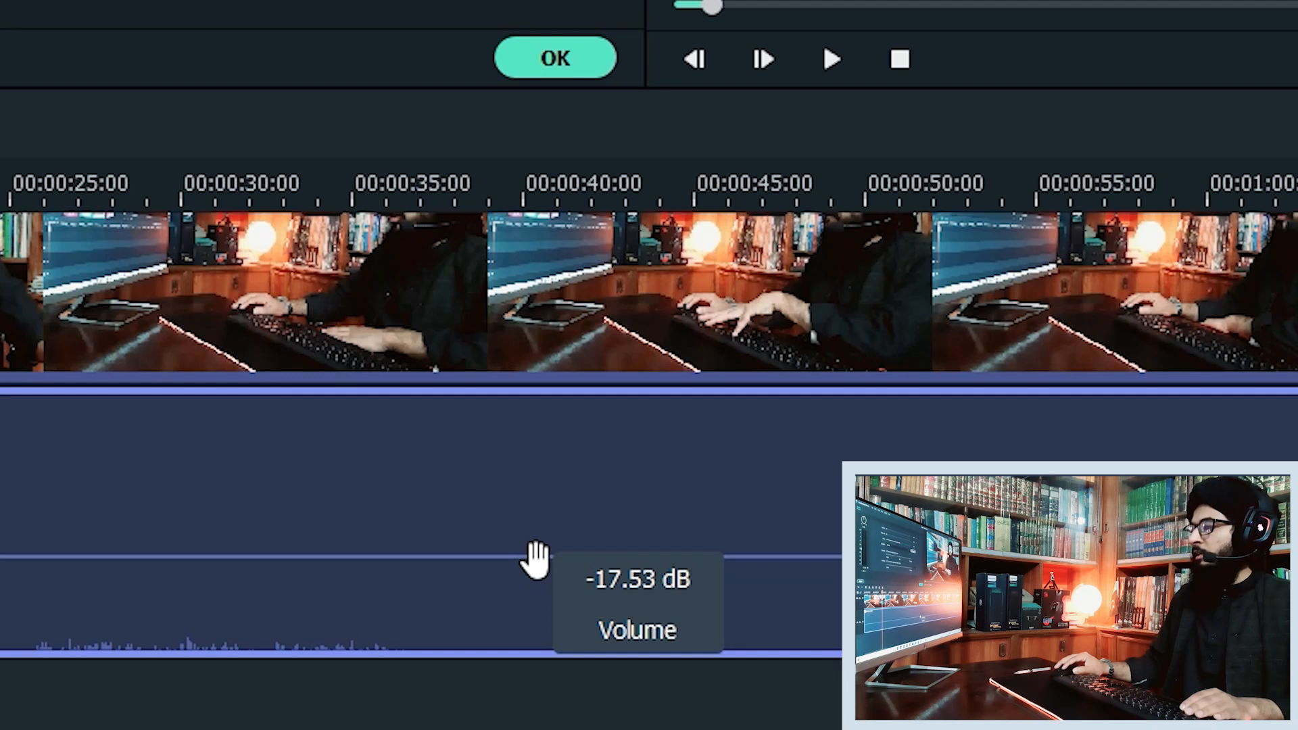
# Step: Raise the detached audio clip's volume to 12.00 dB and play it back briefly
pyautogui.moveTo(536, 560); pyautogui.dragTo(550, 399)
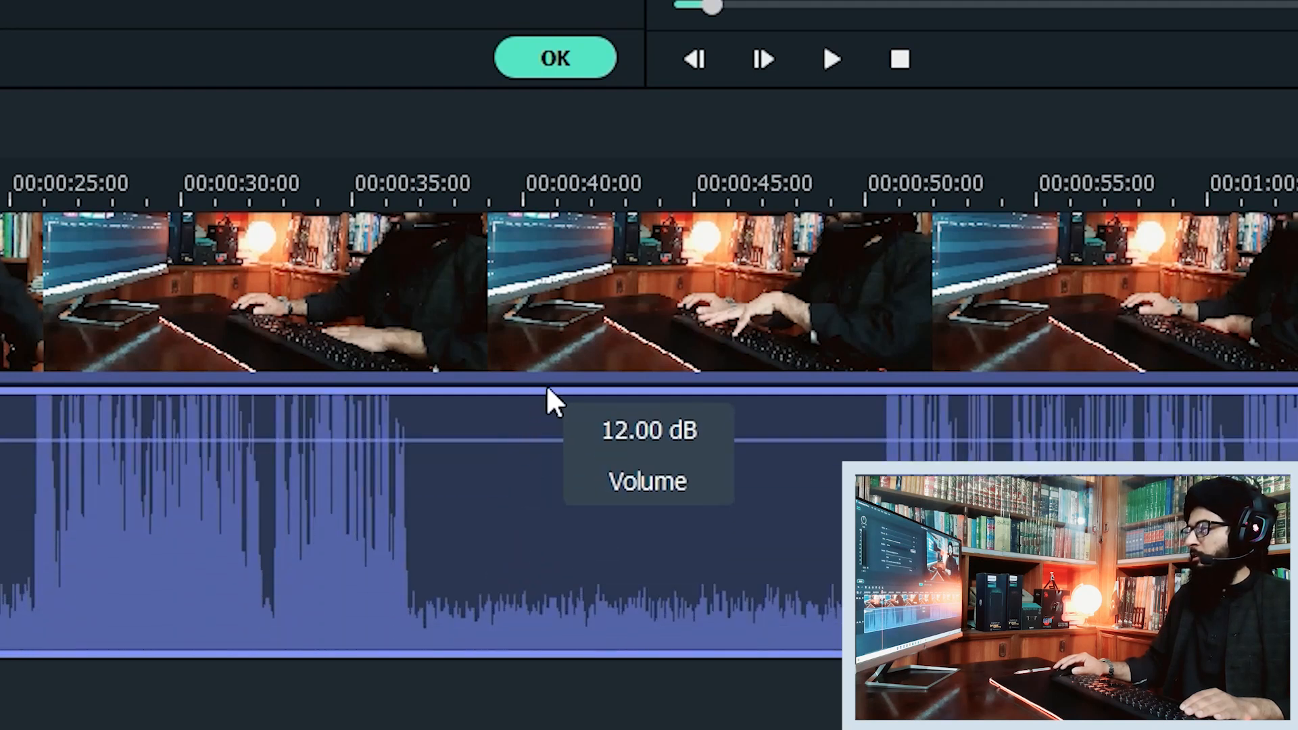
pyautogui.press('space')
pyautogui.press('space')
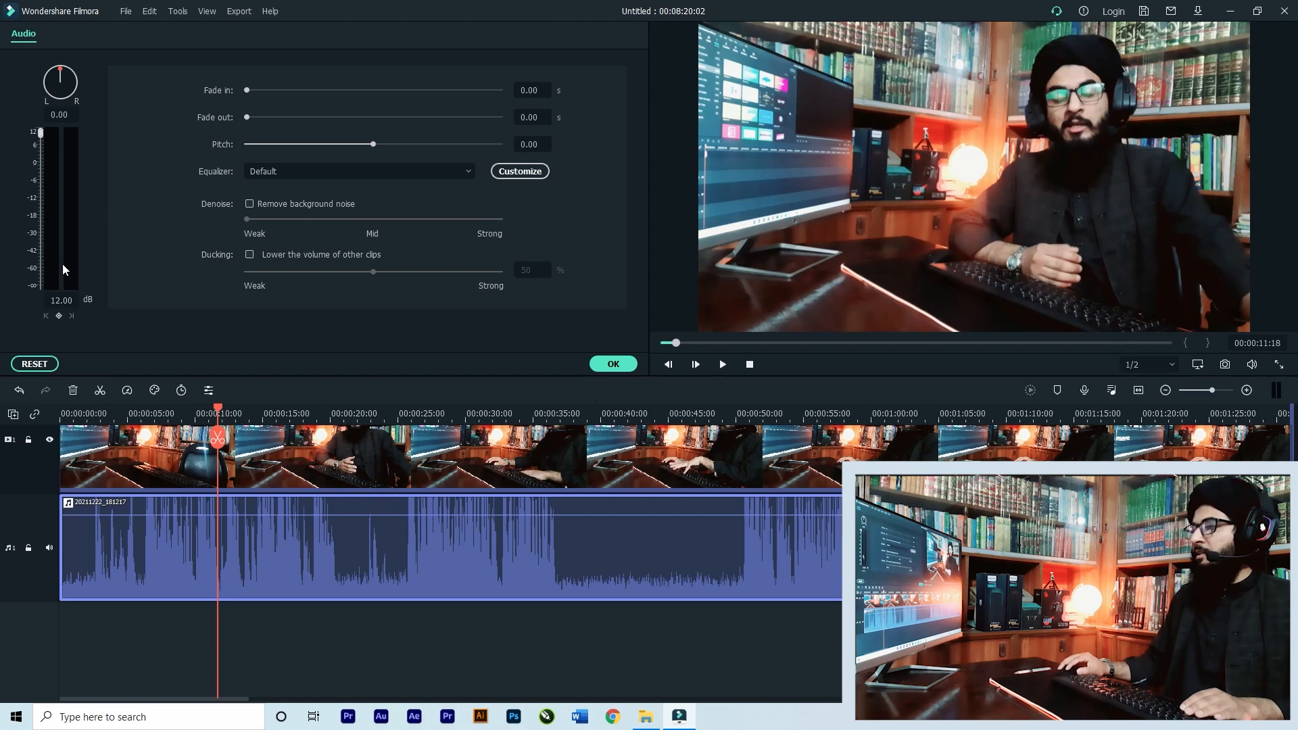
# Step: Lower the detached audio clip's volume to 0.48 dB
pyautogui.moveTo(257, 515); pyautogui.dragTo(256, 551)
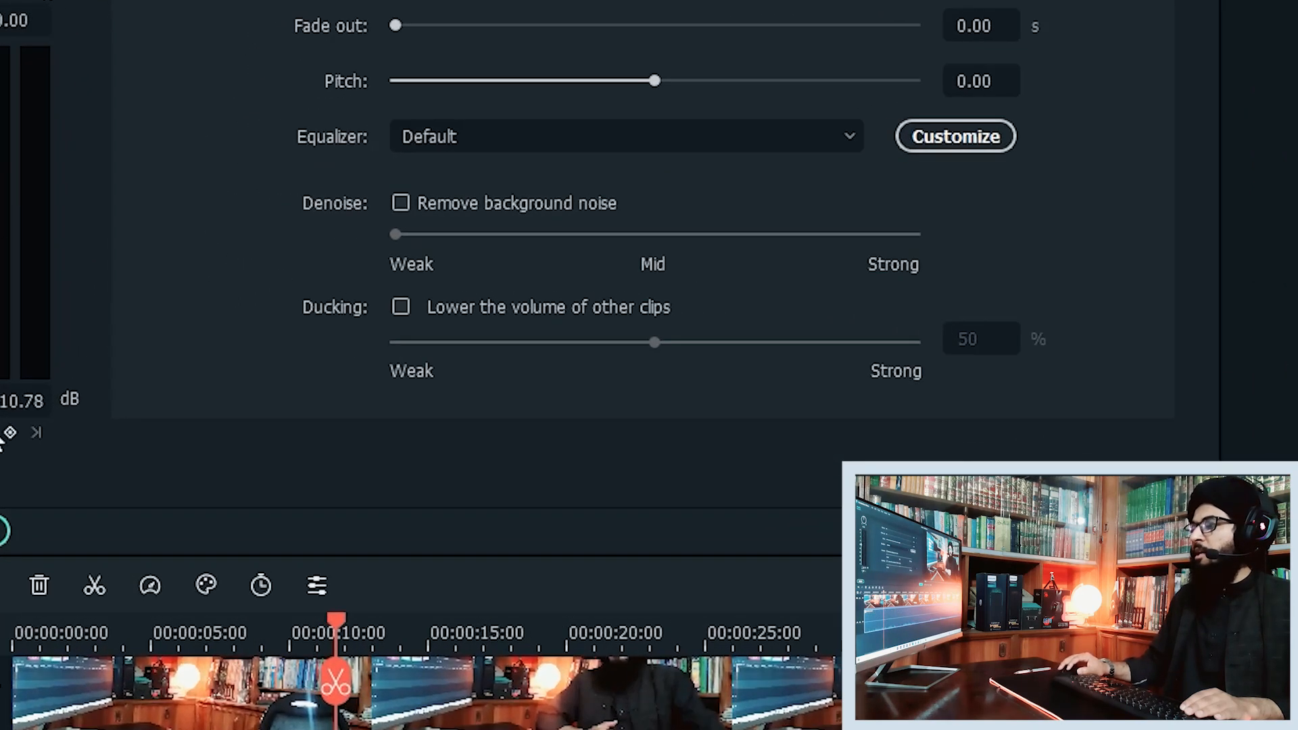
pyautogui.moveTo(2, 187); pyautogui.dragTo(1, 114)
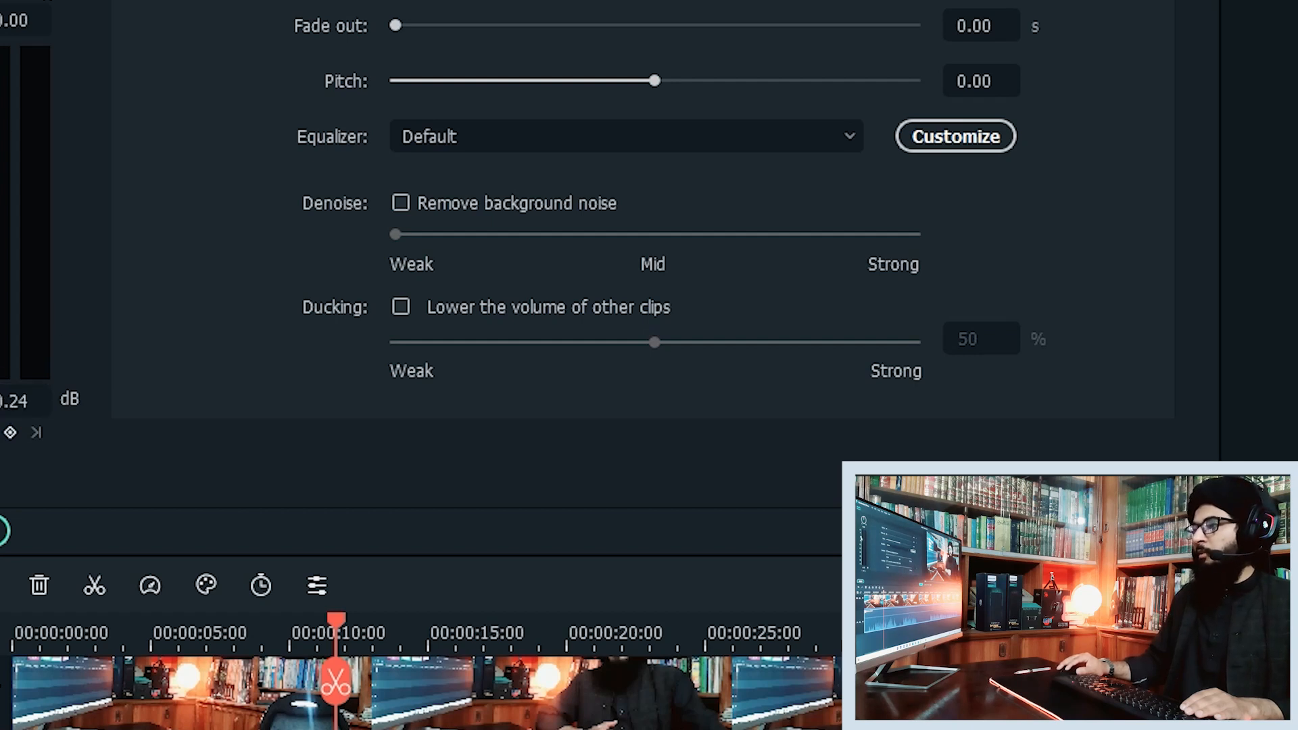
pyautogui.moveTo(2, 126); pyautogui.dragTo(1, 123)
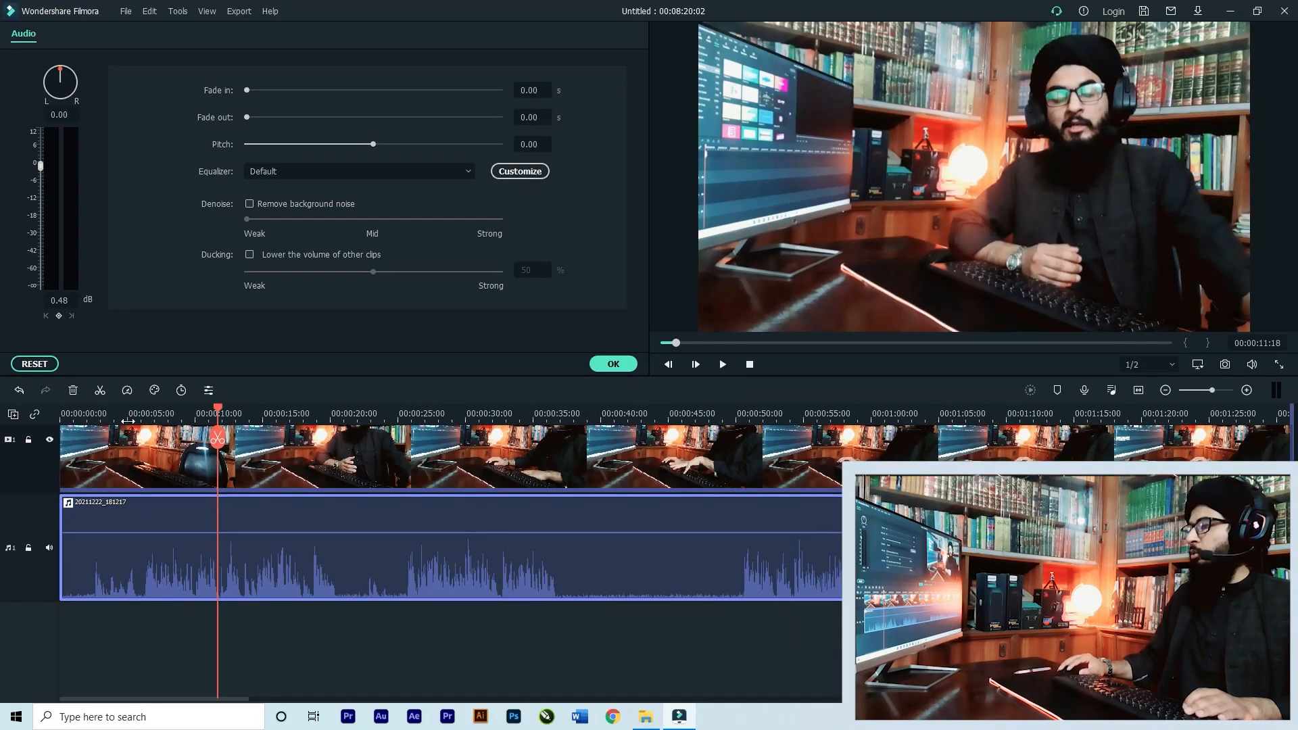
# Step: Split the detached audio at 00:00:11:18 and 00:00:39:21 and delete the section between the two cuts
pyautogui.click(98, 392)
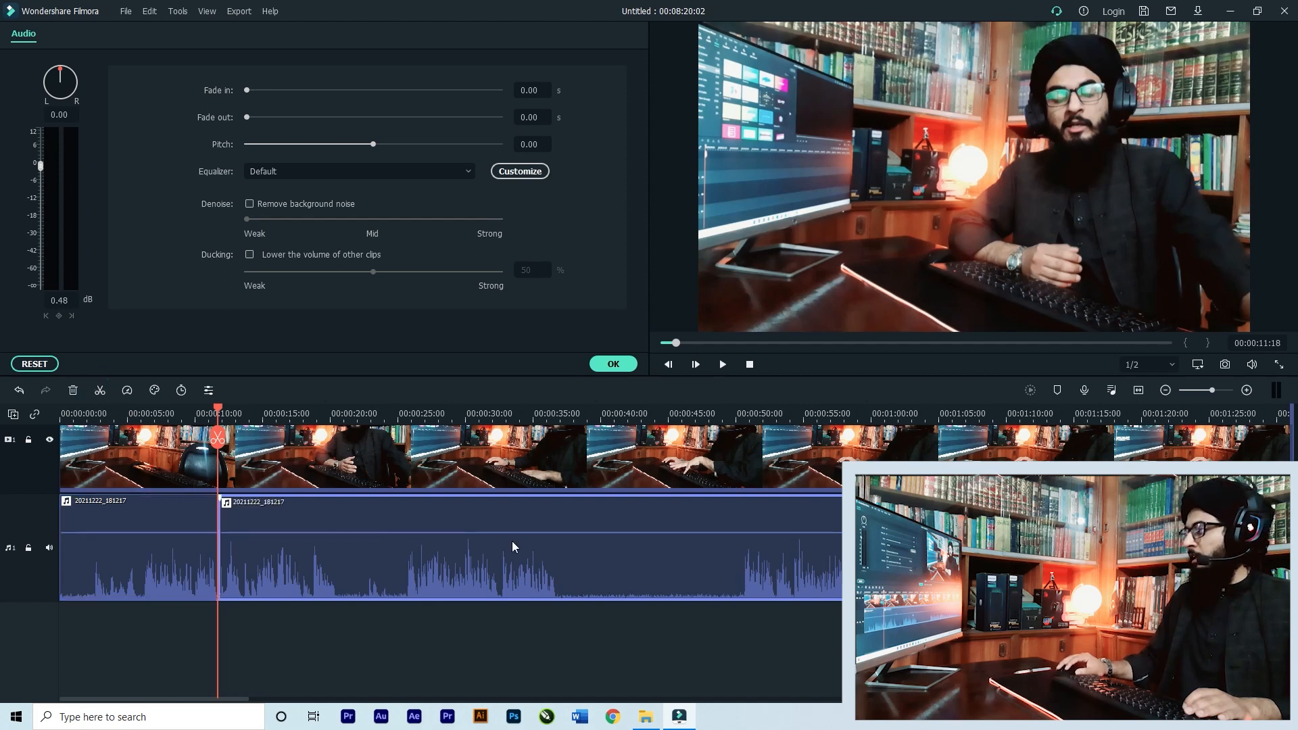
pyautogui.click(598, 410)
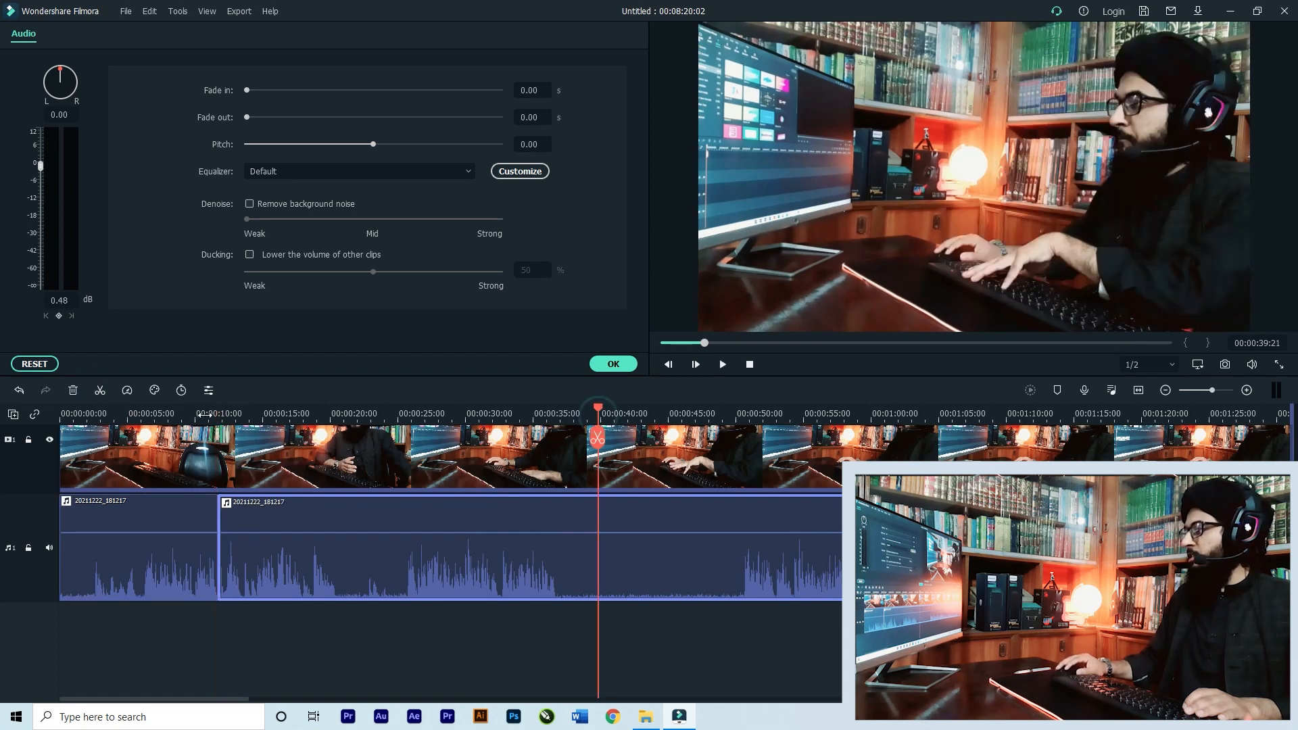
pyautogui.click(100, 391)
pyautogui.click(722, 717)
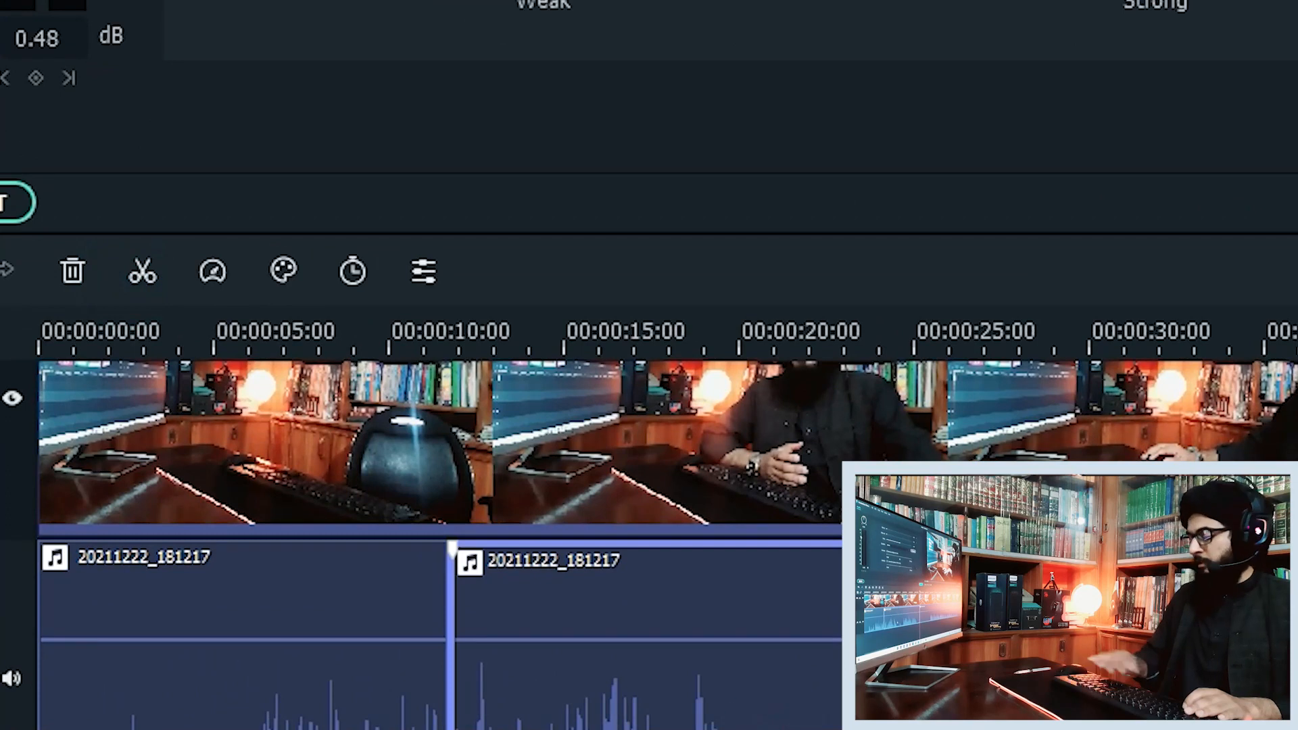
pyautogui.press('Delete')
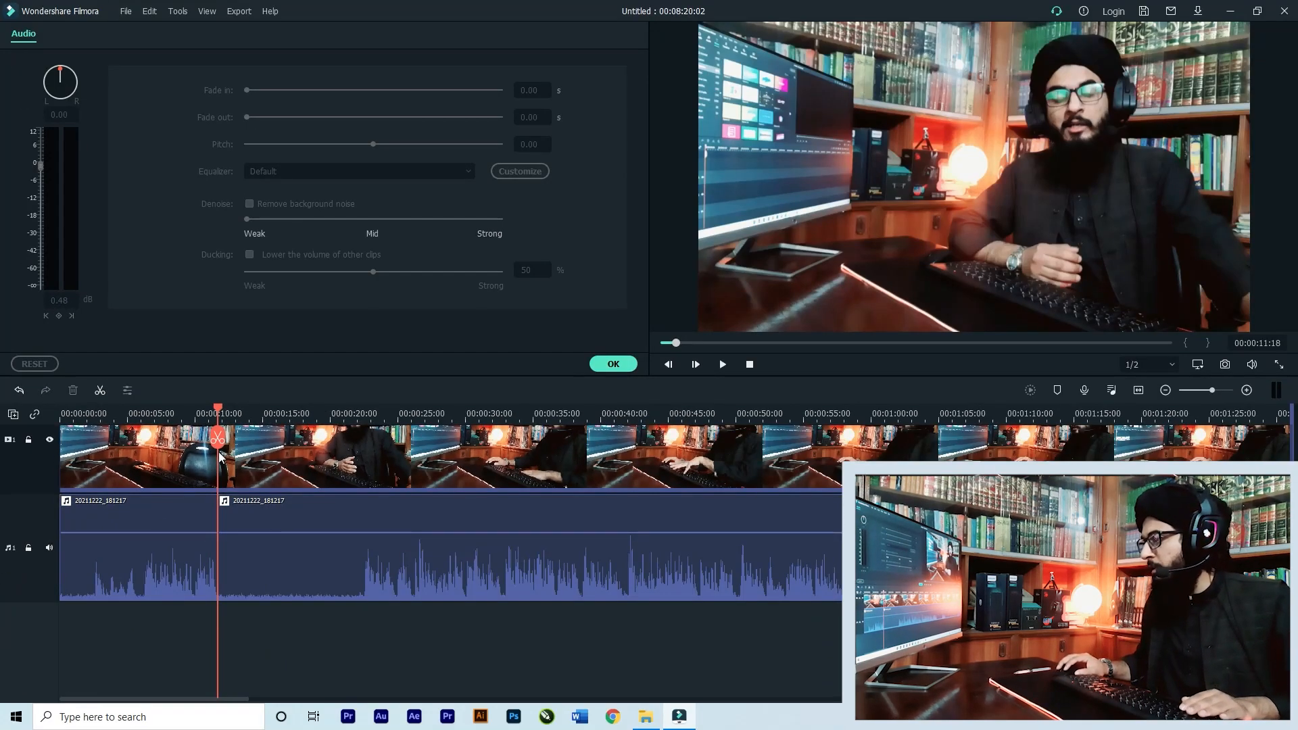
pyautogui.click(262, 568)
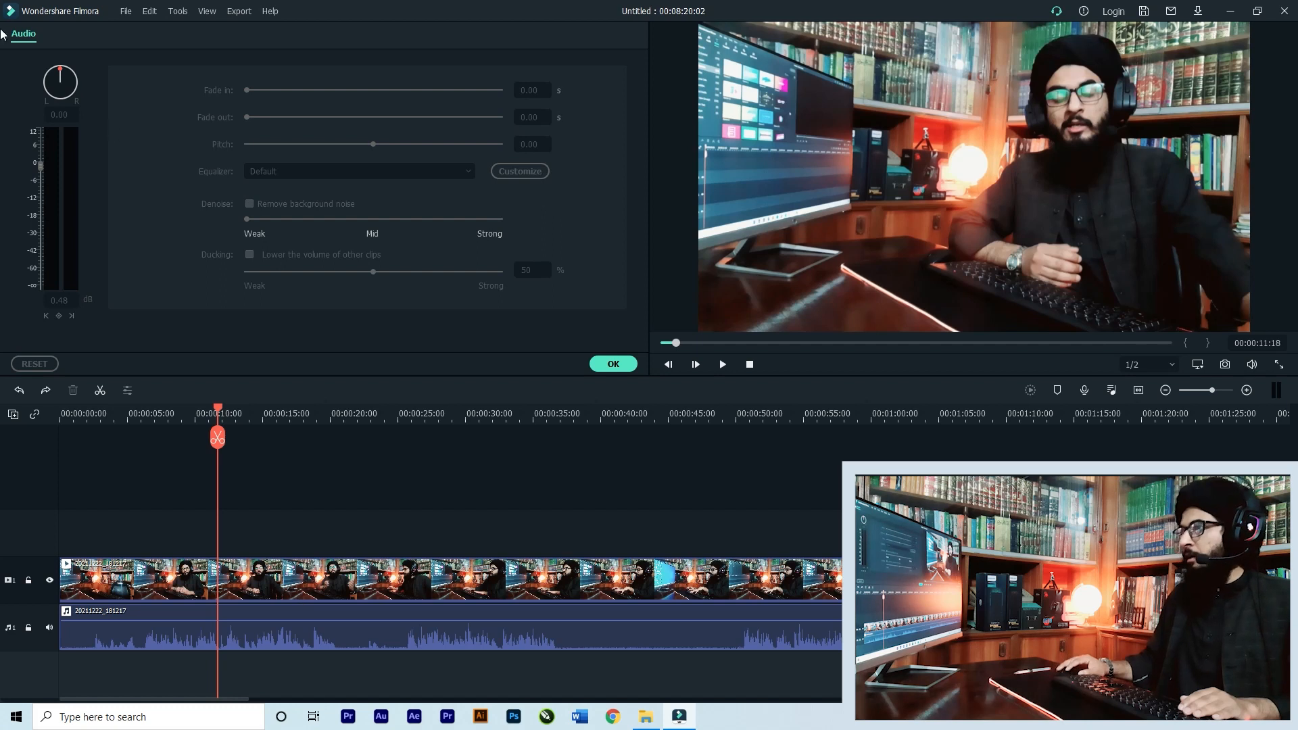
# Step: Close the audio settings and preview the first two background nasheed tracks in the project media
pyautogui.click(612, 362)
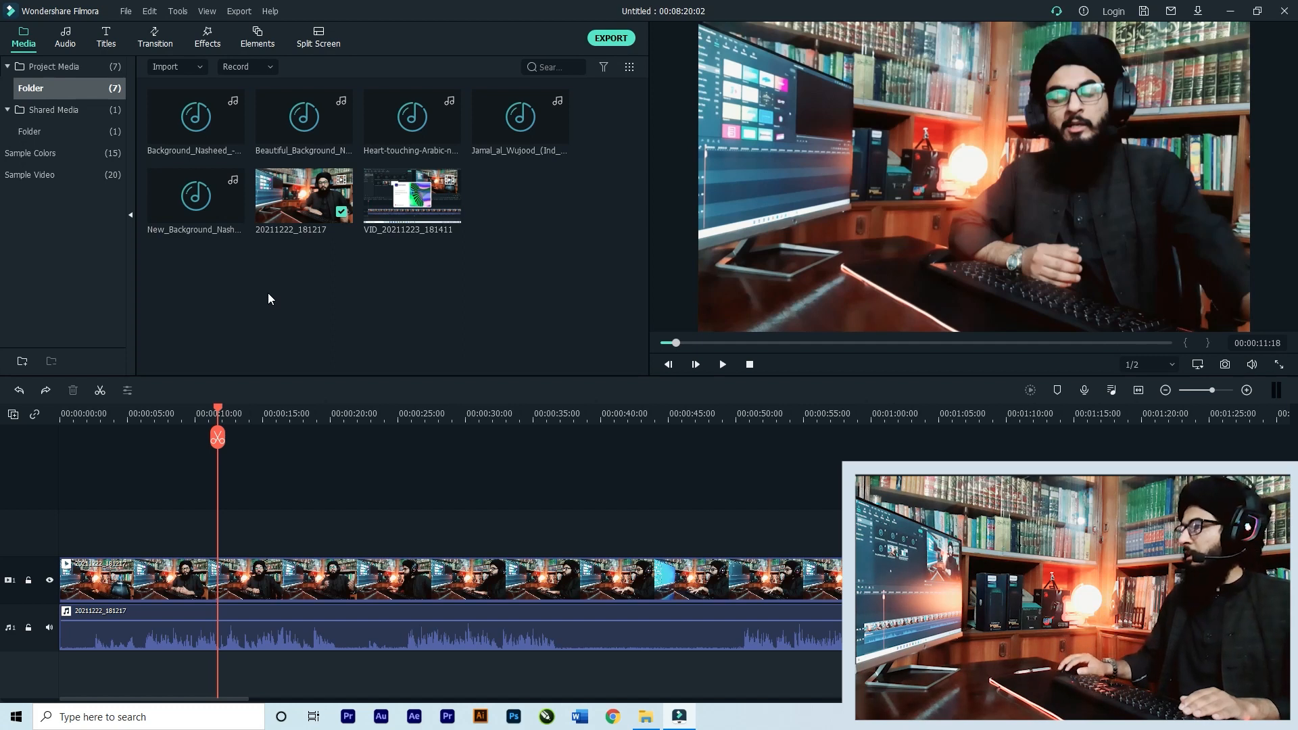
pyautogui.doubleClick(195, 122)
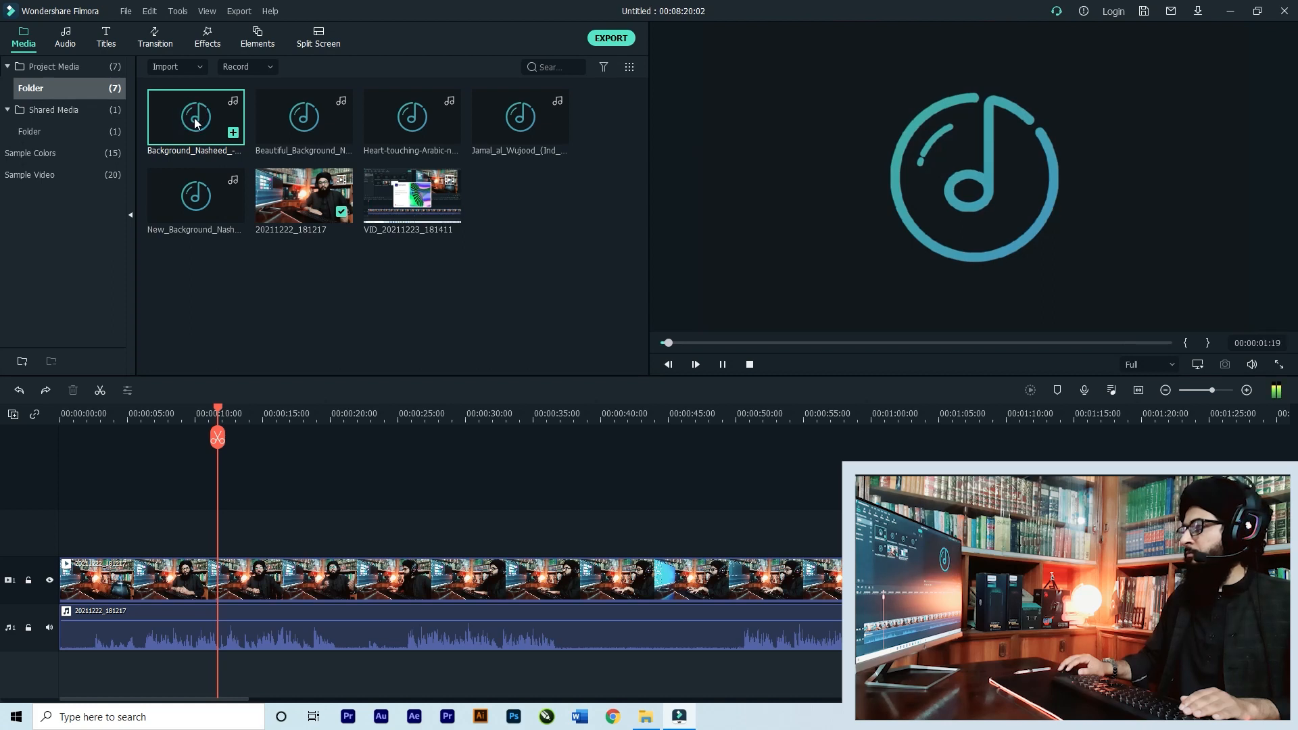
pyautogui.doubleClick(260, 115)
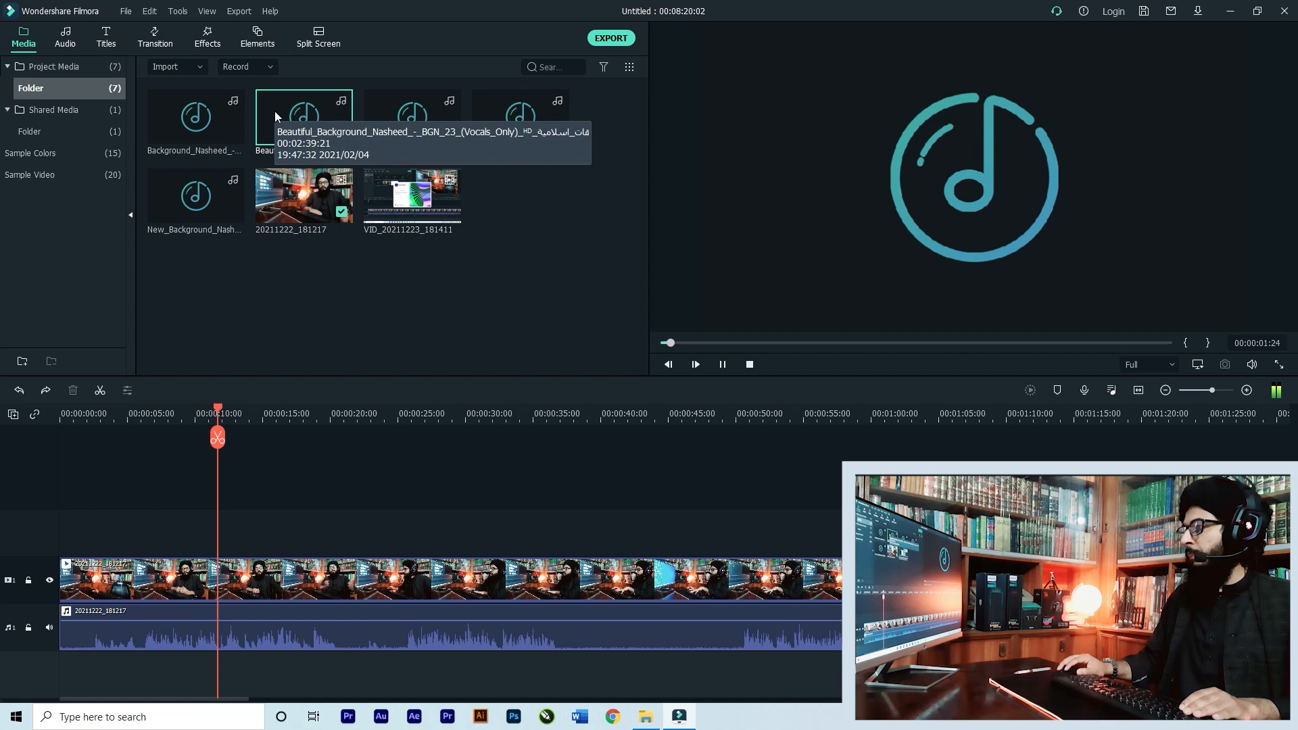
pyautogui.press('space')
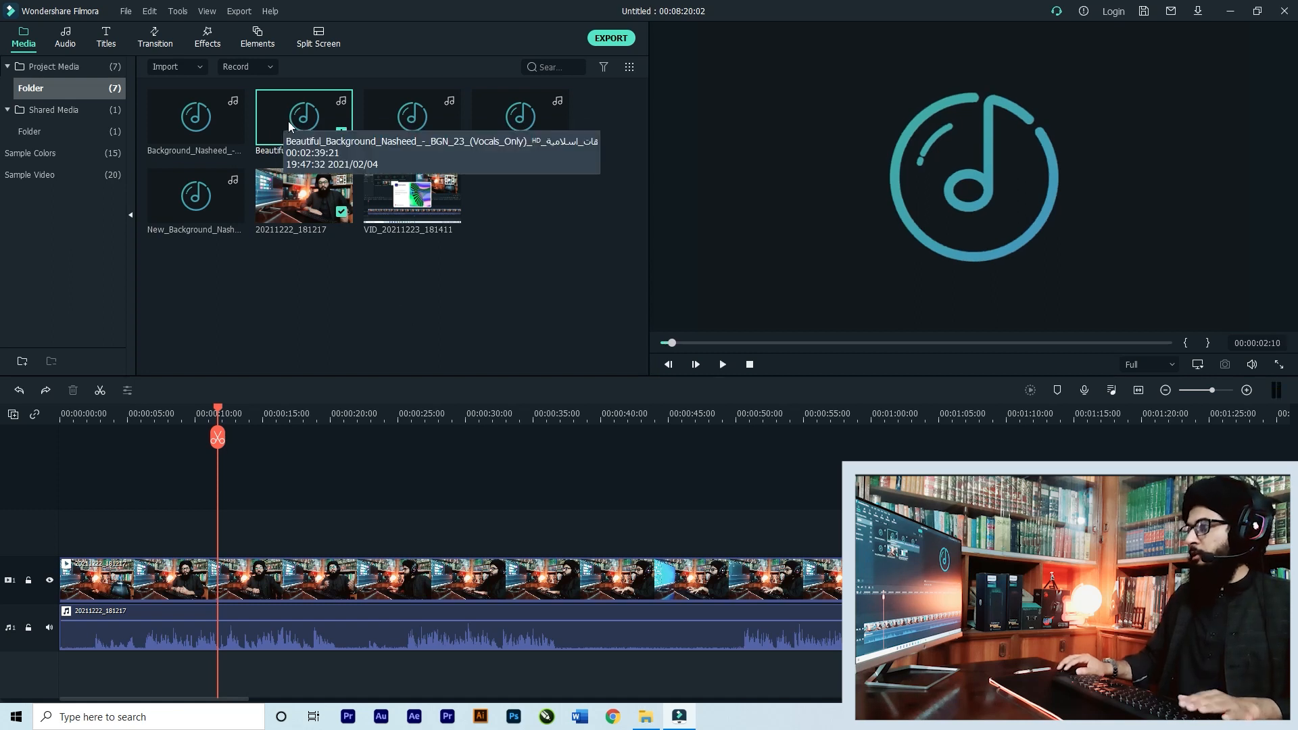
# Step: Add the Beautiful_Background_Nasheed track to a second audio track from the timeline's start and place the playhead at 00:00:11:21
pyautogui.moveTo(290, 119); pyautogui.dragTo(59, 656)
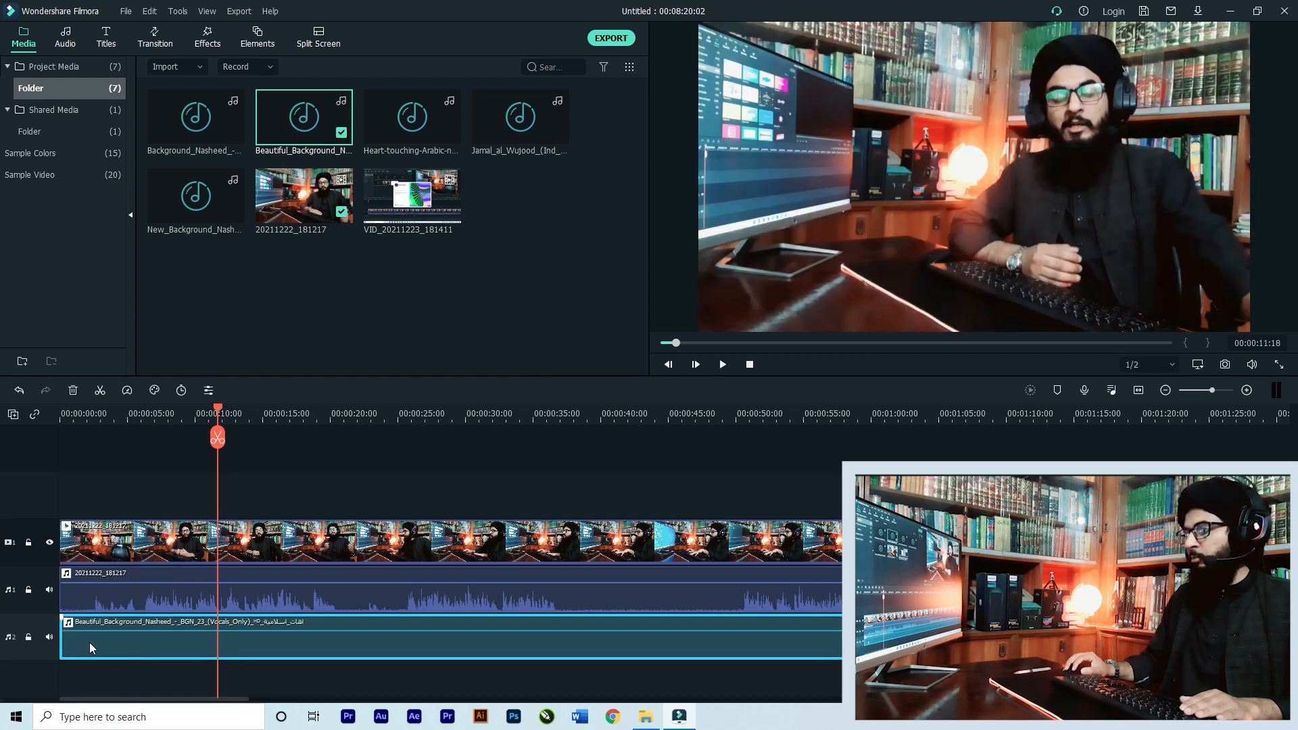
pyautogui.moveTo(220, 415); pyautogui.dragTo(63, 414)
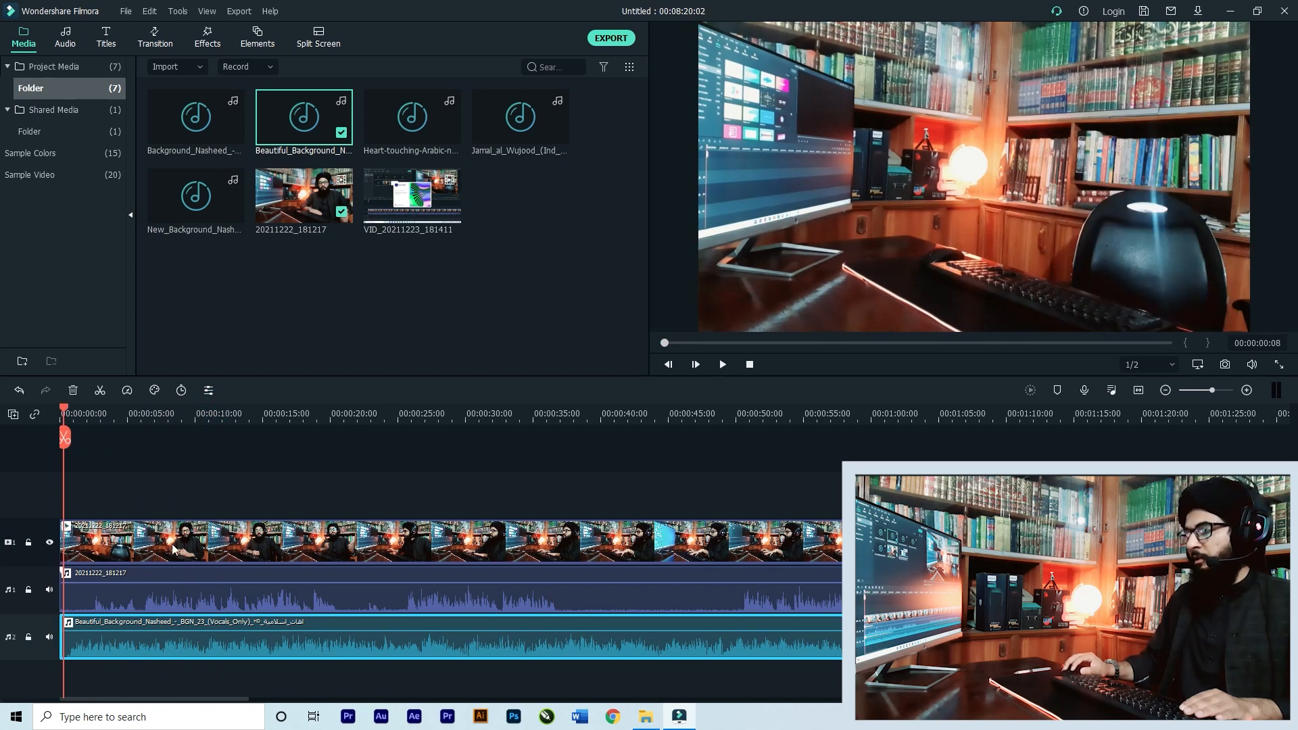
pyautogui.click(218, 414)
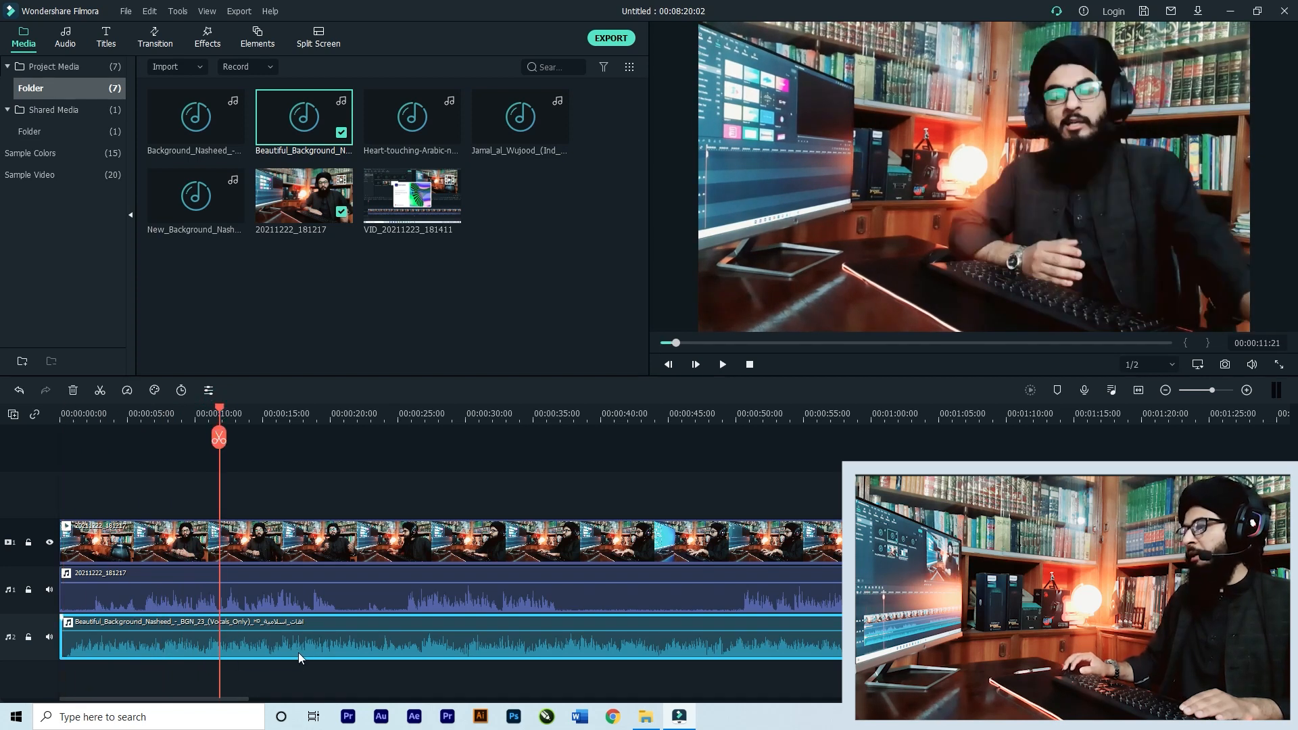
# Step: Lower the background nasheed clip's volume on the second audio track to -15.00 dB and preview the mix
pyautogui.press('space')
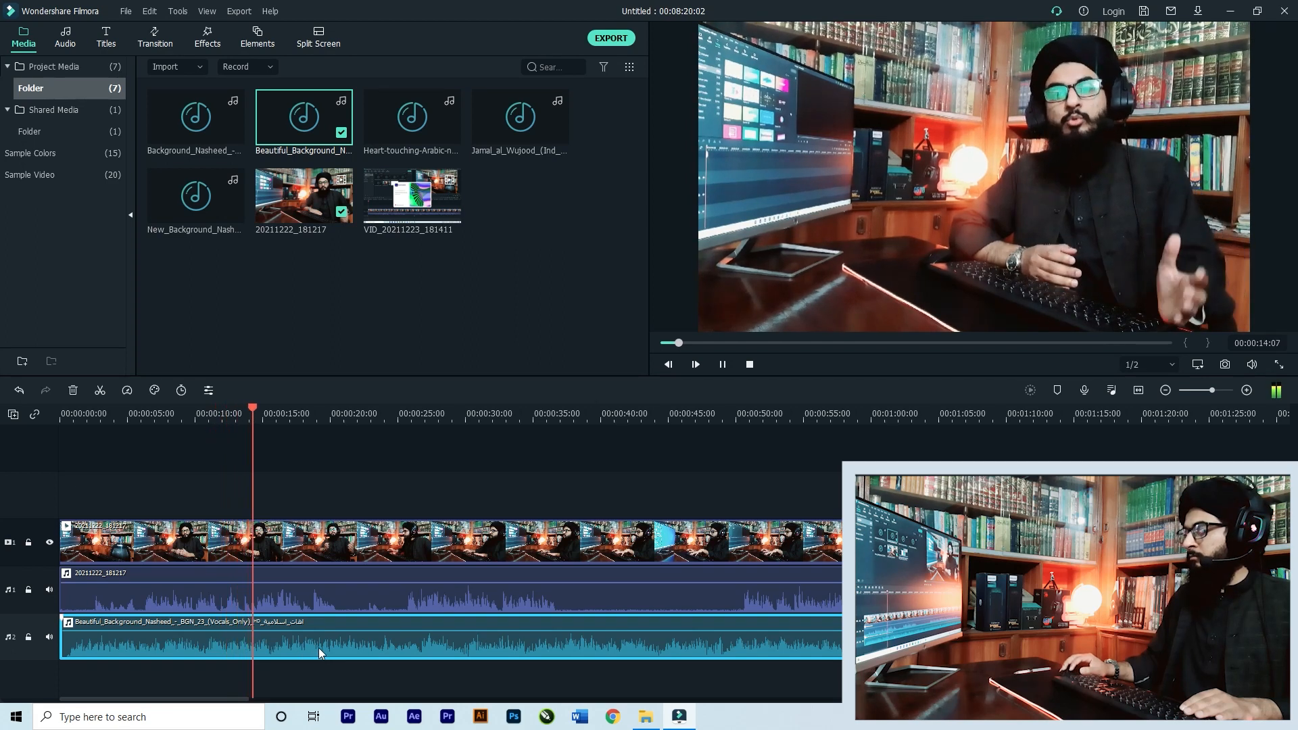
pyautogui.press('space')
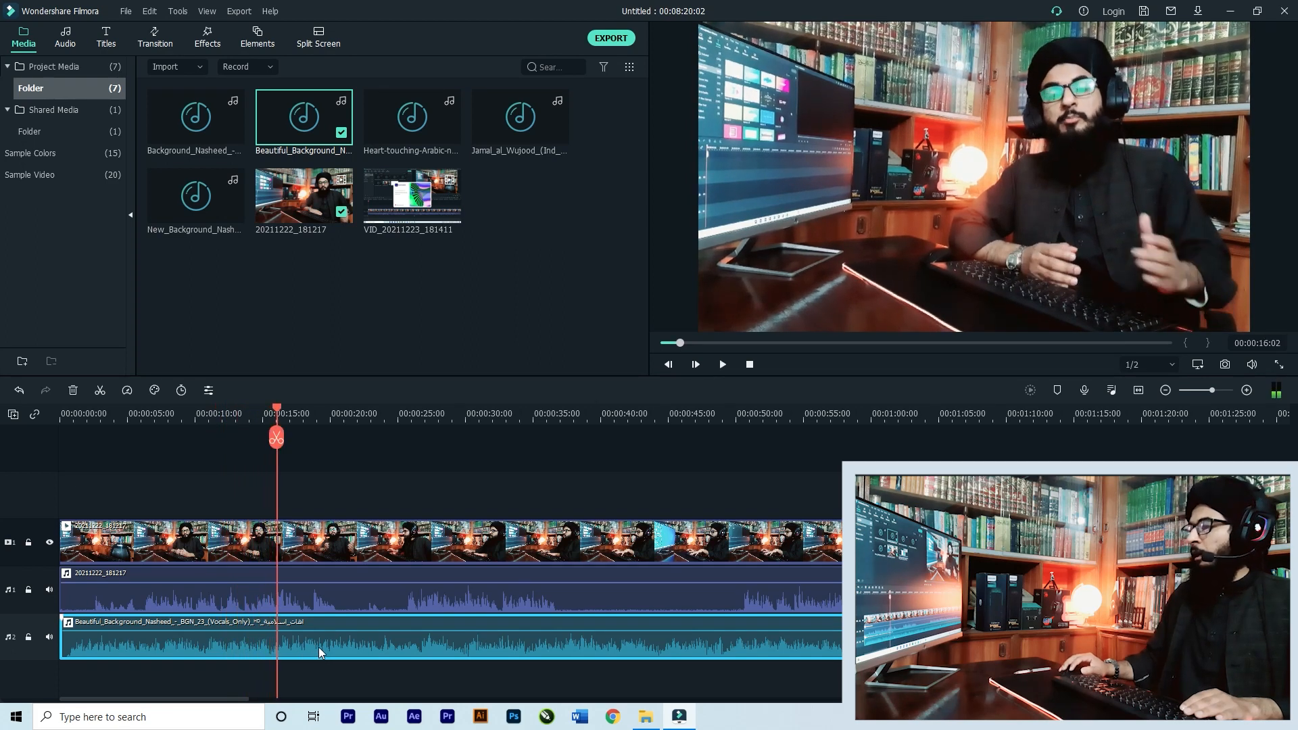
pyautogui.moveTo(321, 584)
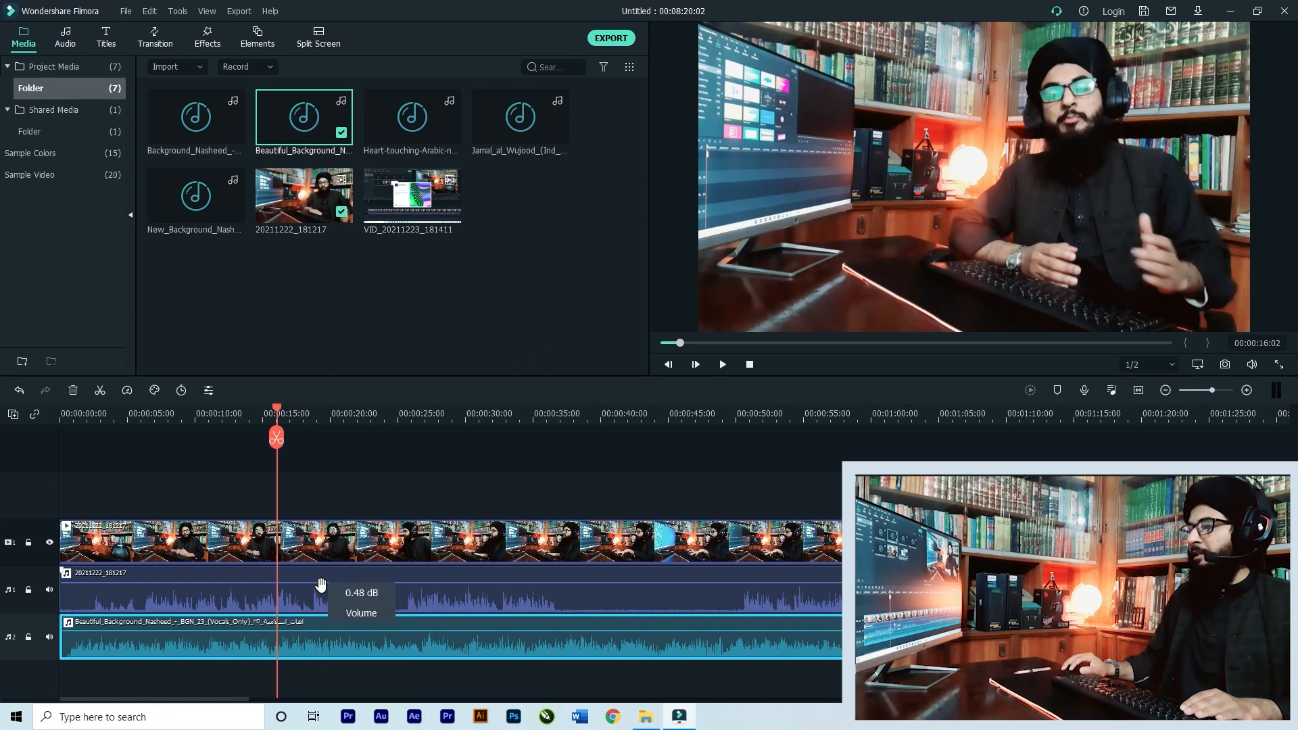
pyautogui.moveTo(318, 631)
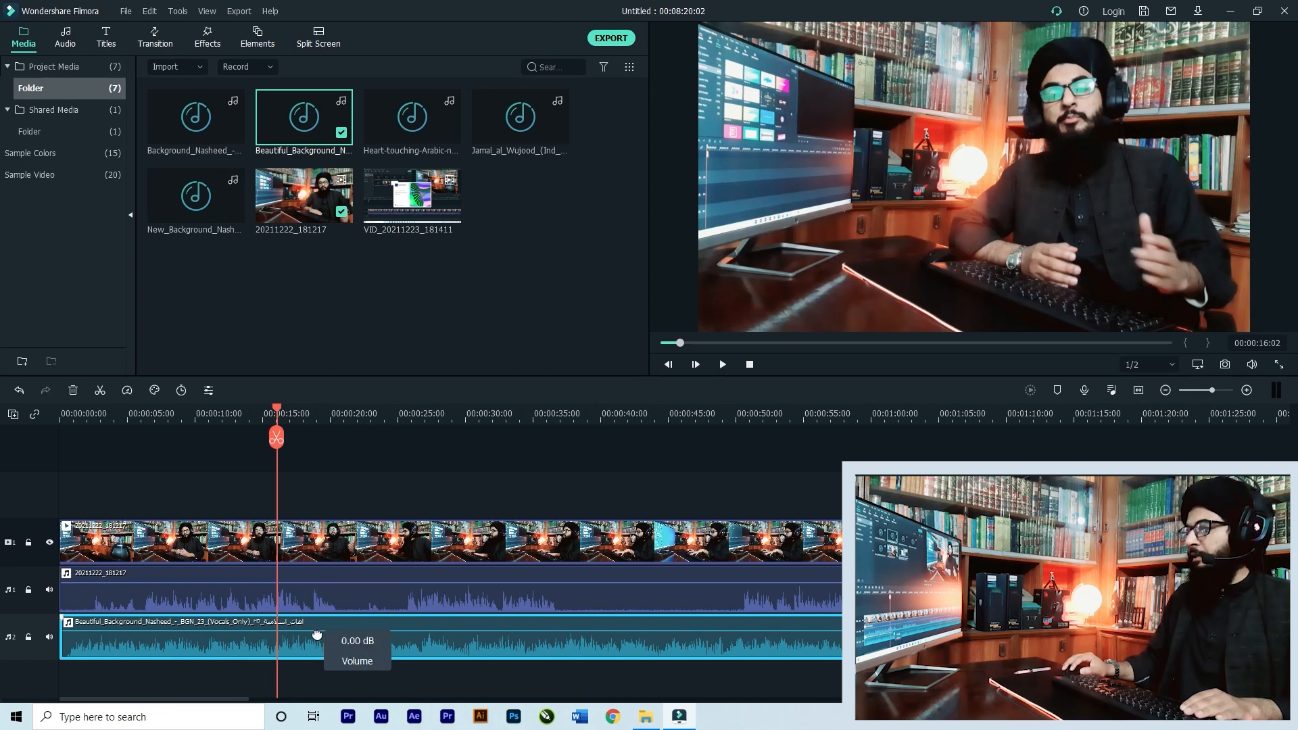
pyautogui.moveTo(317, 633); pyautogui.dragTo(317, 643)
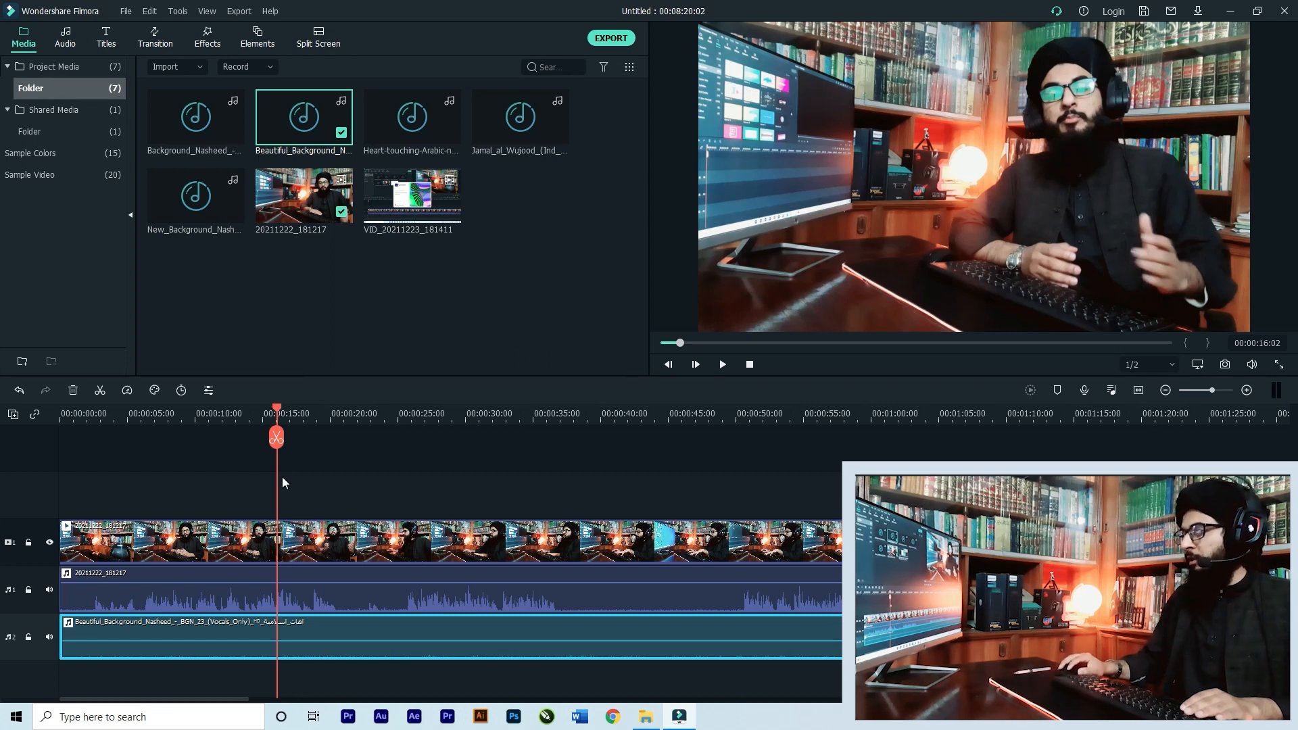
pyautogui.press('space')
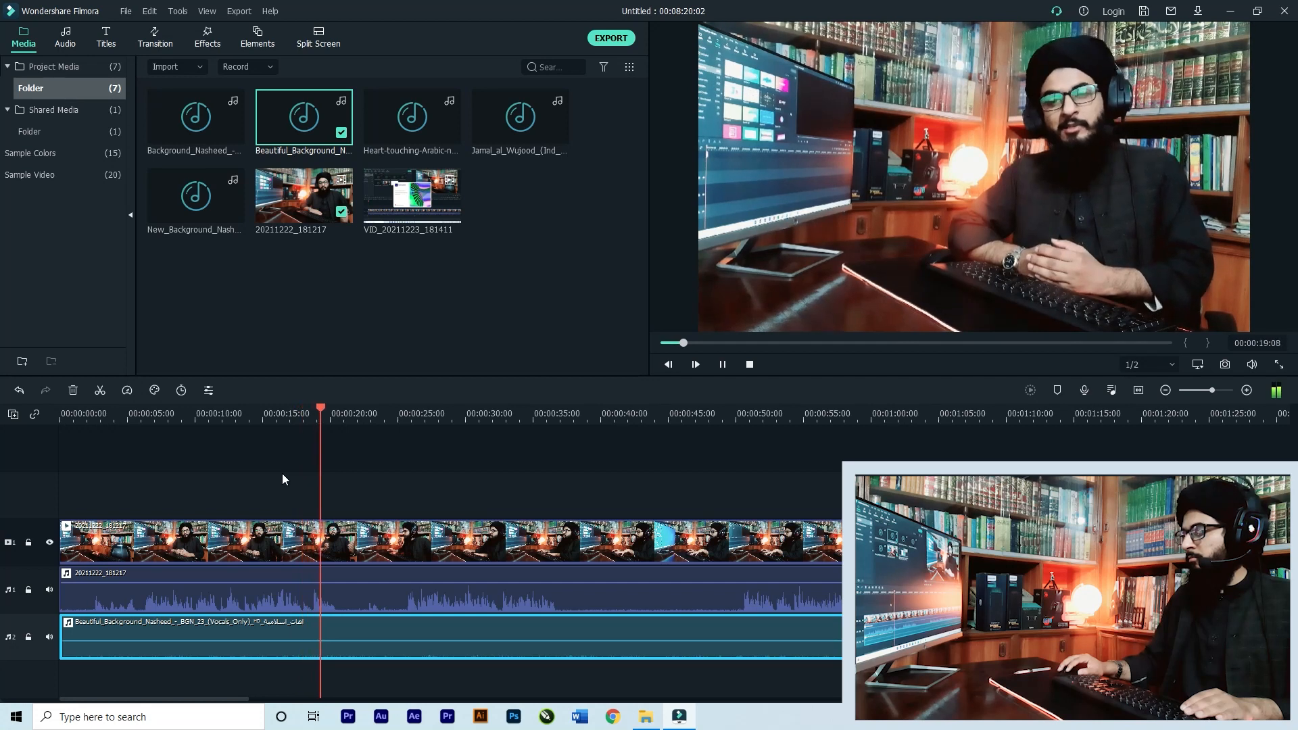
pyautogui.press('space')
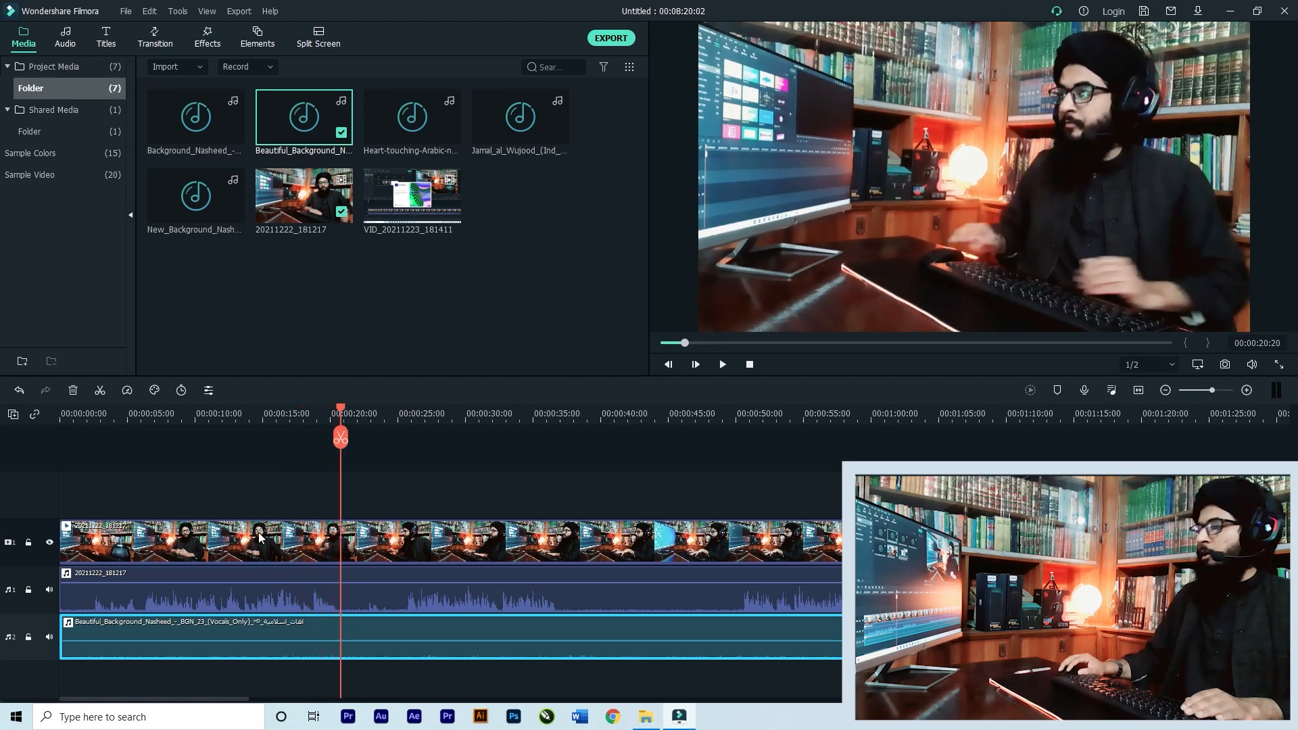
pyautogui.moveTo(291, 641)
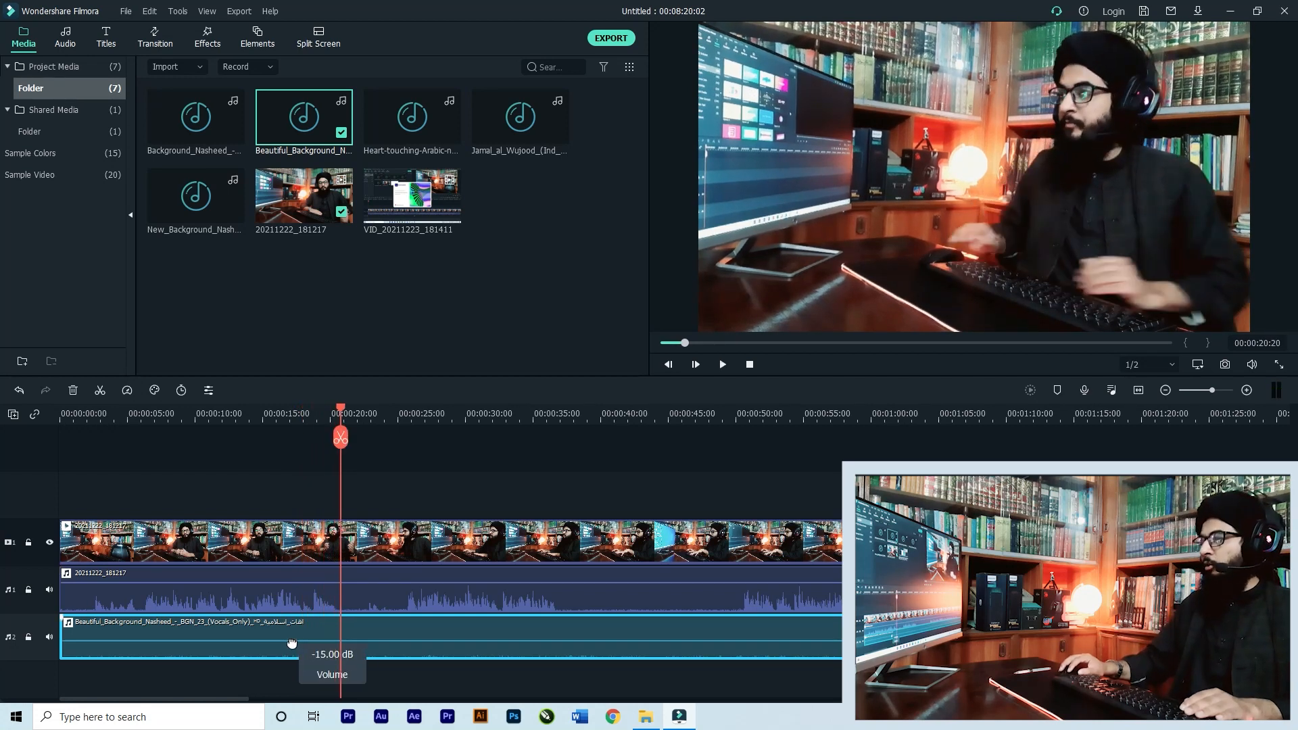
pyautogui.moveTo(292, 642)
pyautogui.mouseDown()
pyautogui.moveTo(291, 621)
pyautogui.moveTo(290, 643)
pyautogui.mouseUp()
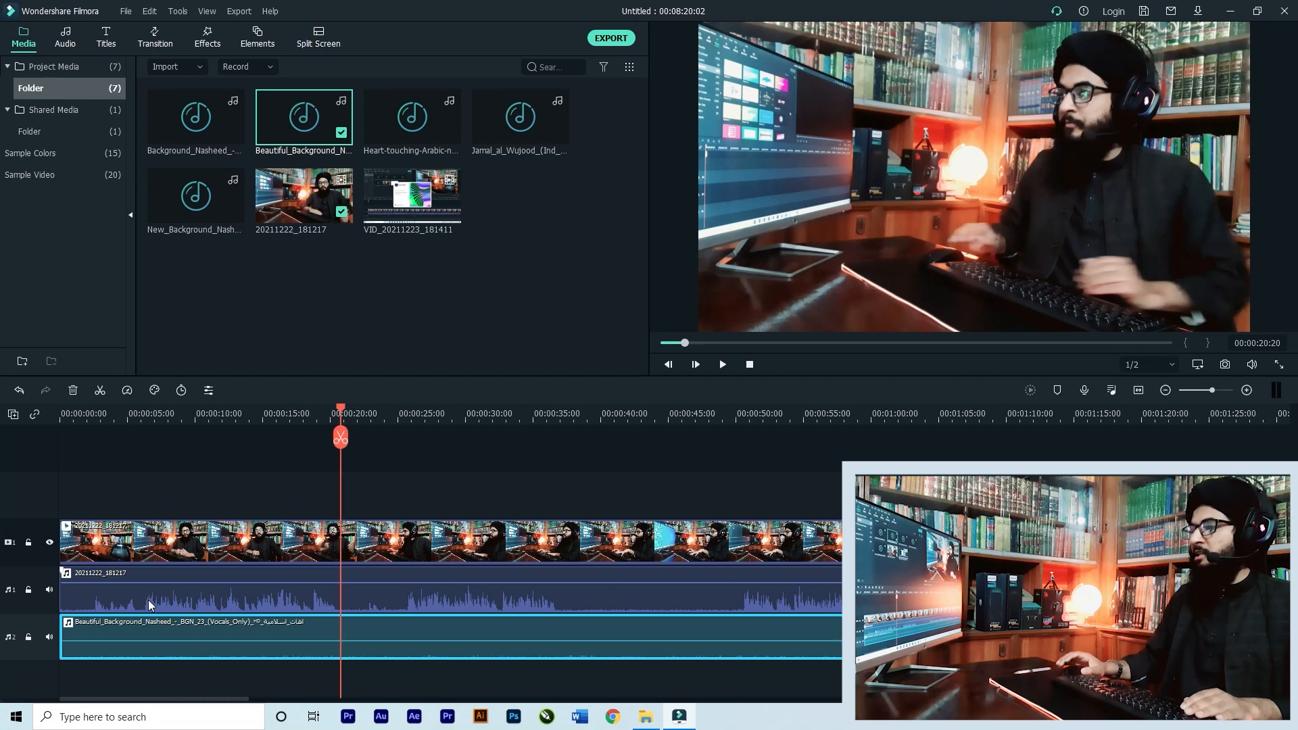
# Step: Open the Audio Mixer and play back the project to check the level of each track
pyautogui.moveTo(198, 602)
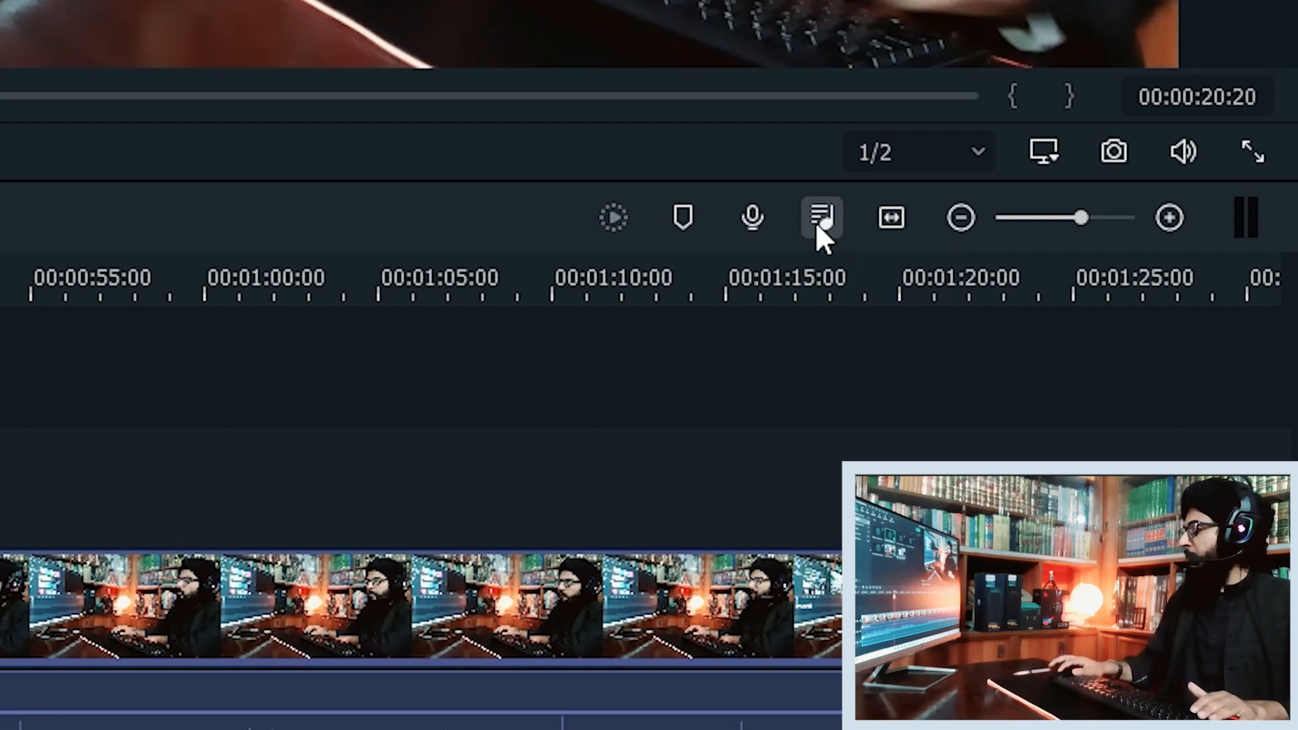
pyautogui.click(816, 222)
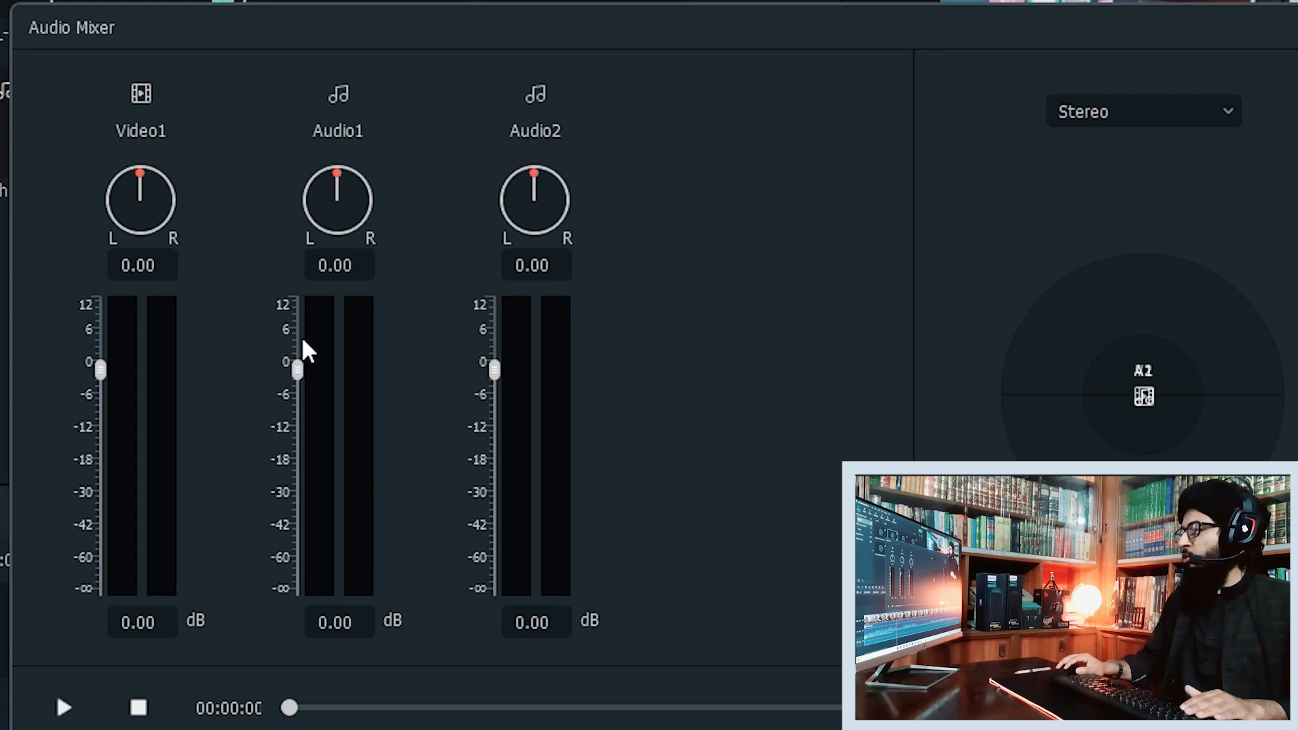
pyautogui.moveTo(495, 366); pyautogui.dragTo(494, 443)
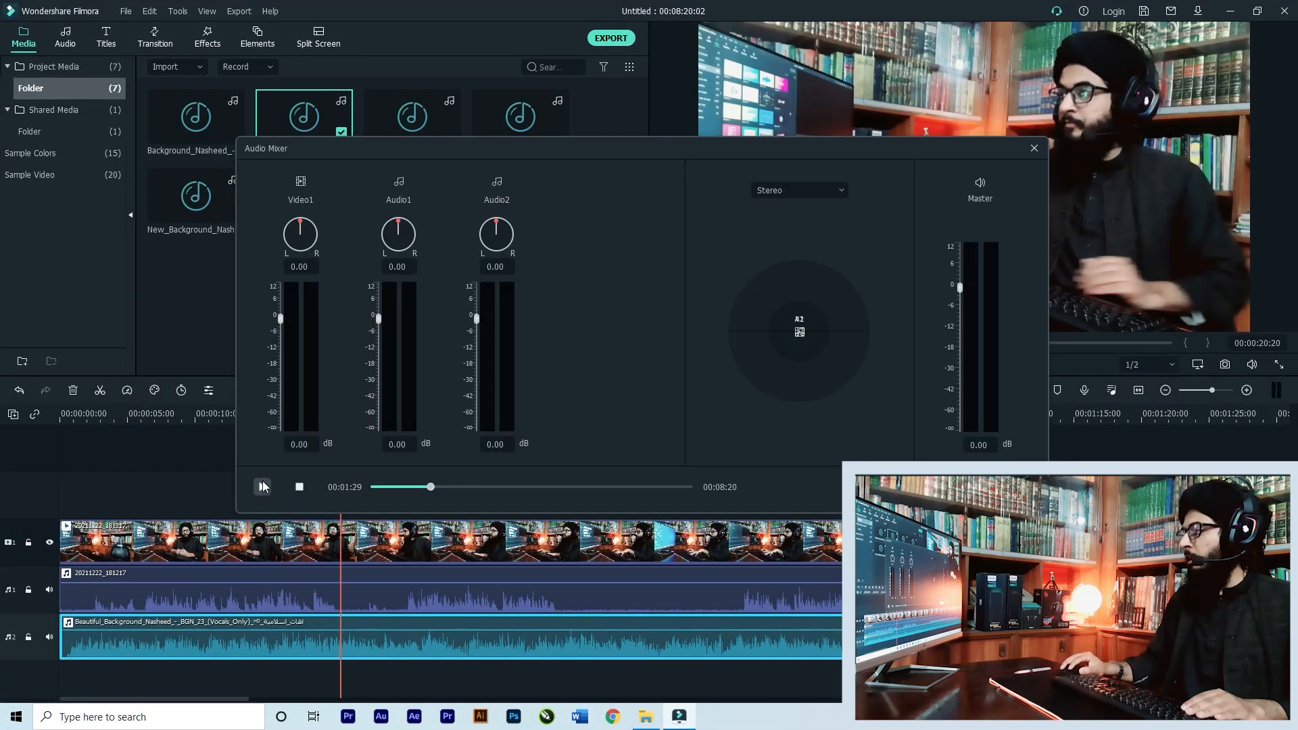
pyautogui.click(263, 487)
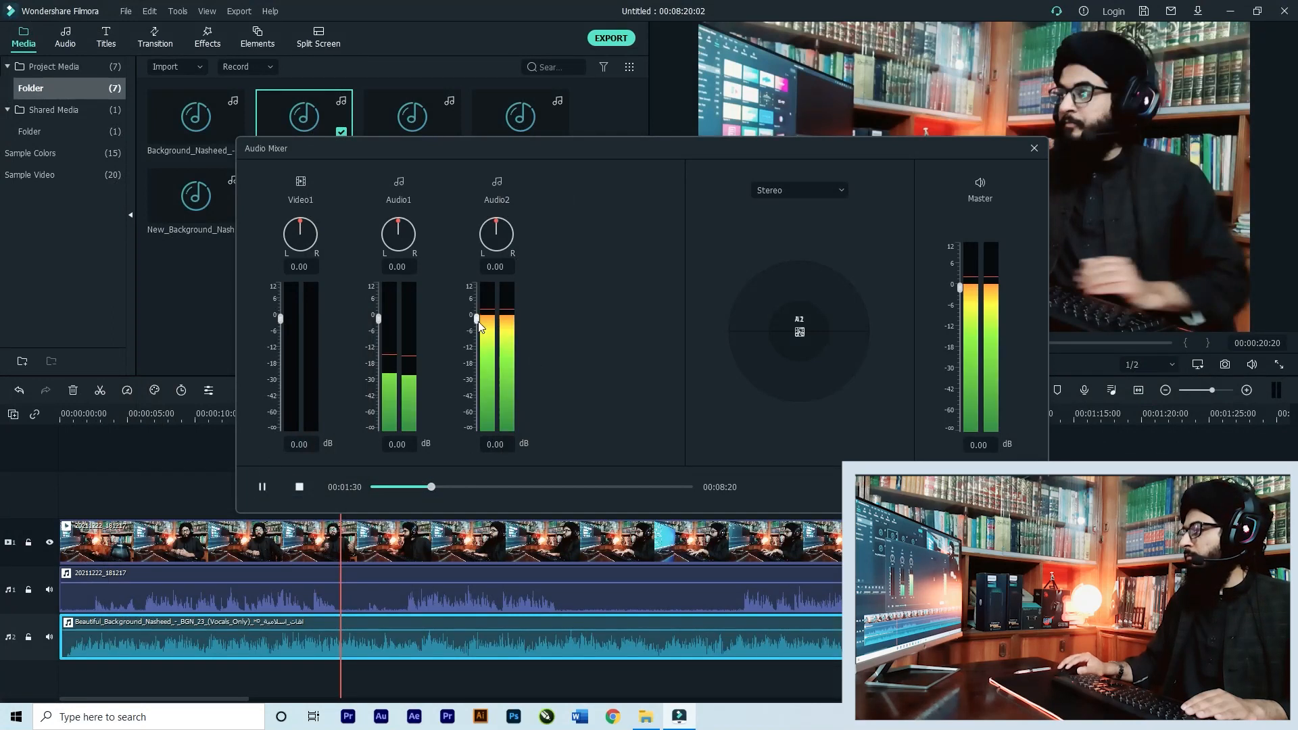
pyautogui.press('space')
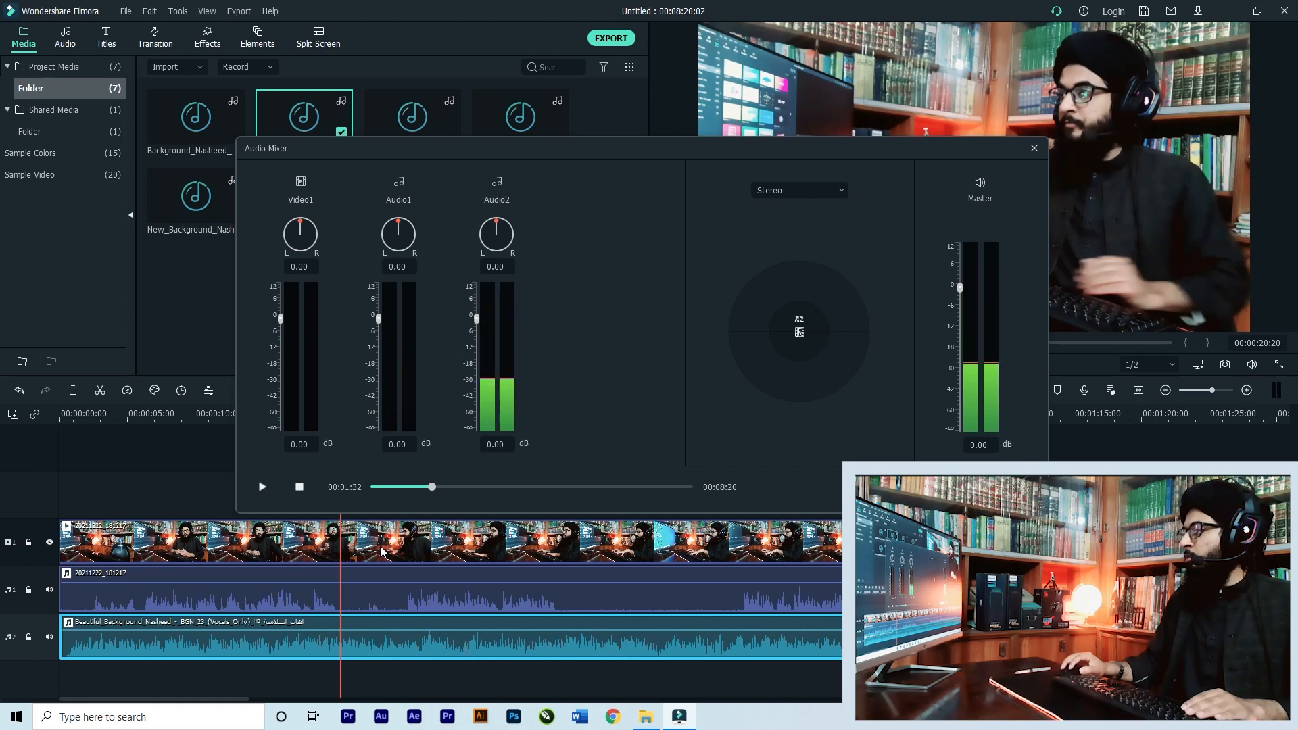
# Step: Set the Audio2 level to -17.50 dB during playback in the Audio Mixer and nudge the Master level down slightly
pyautogui.click(487, 487)
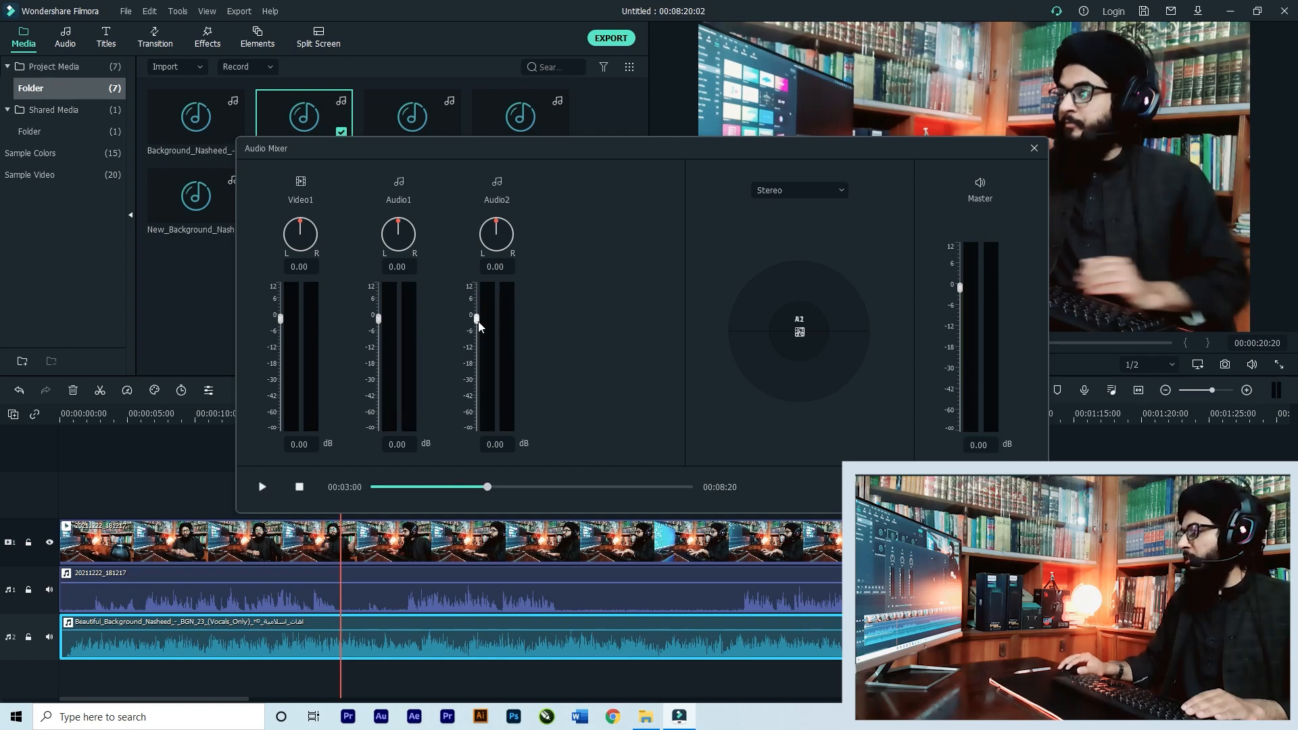
pyautogui.press('space')
pyautogui.moveTo(477, 319); pyautogui.dragTo(476, 370)
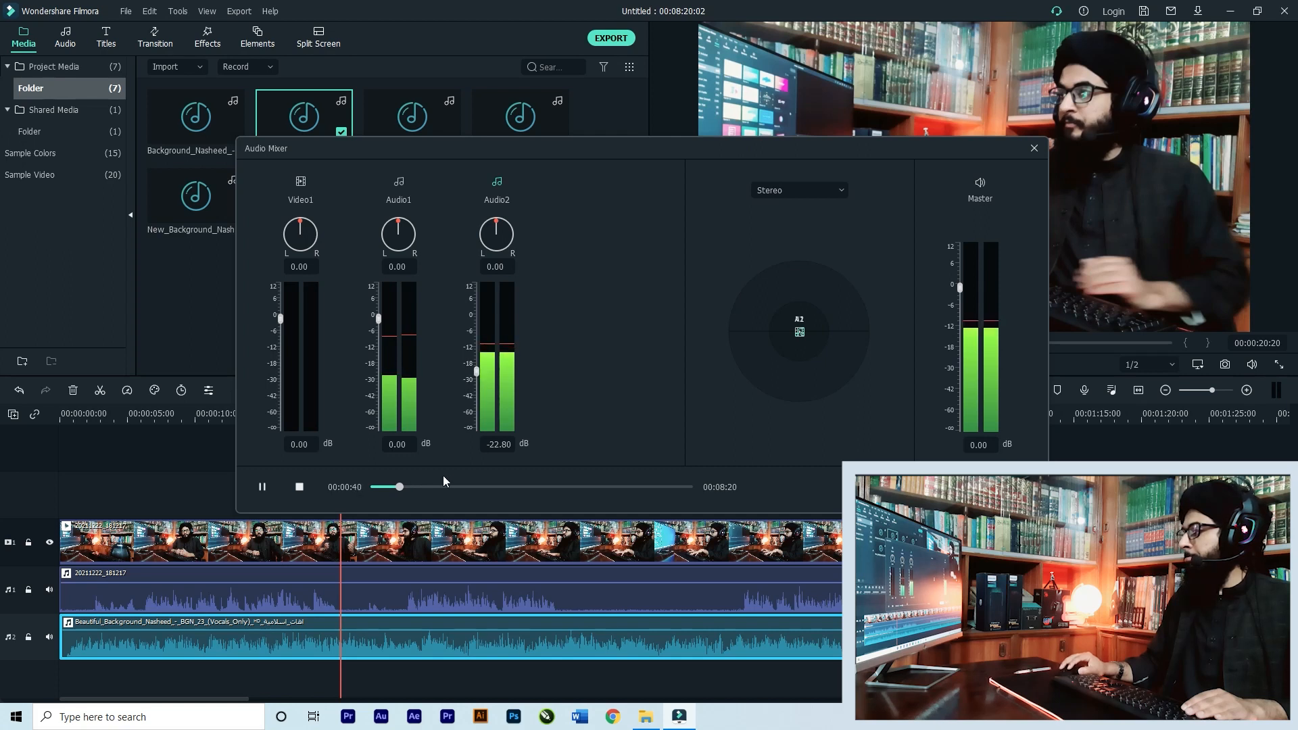
pyautogui.click(391, 487)
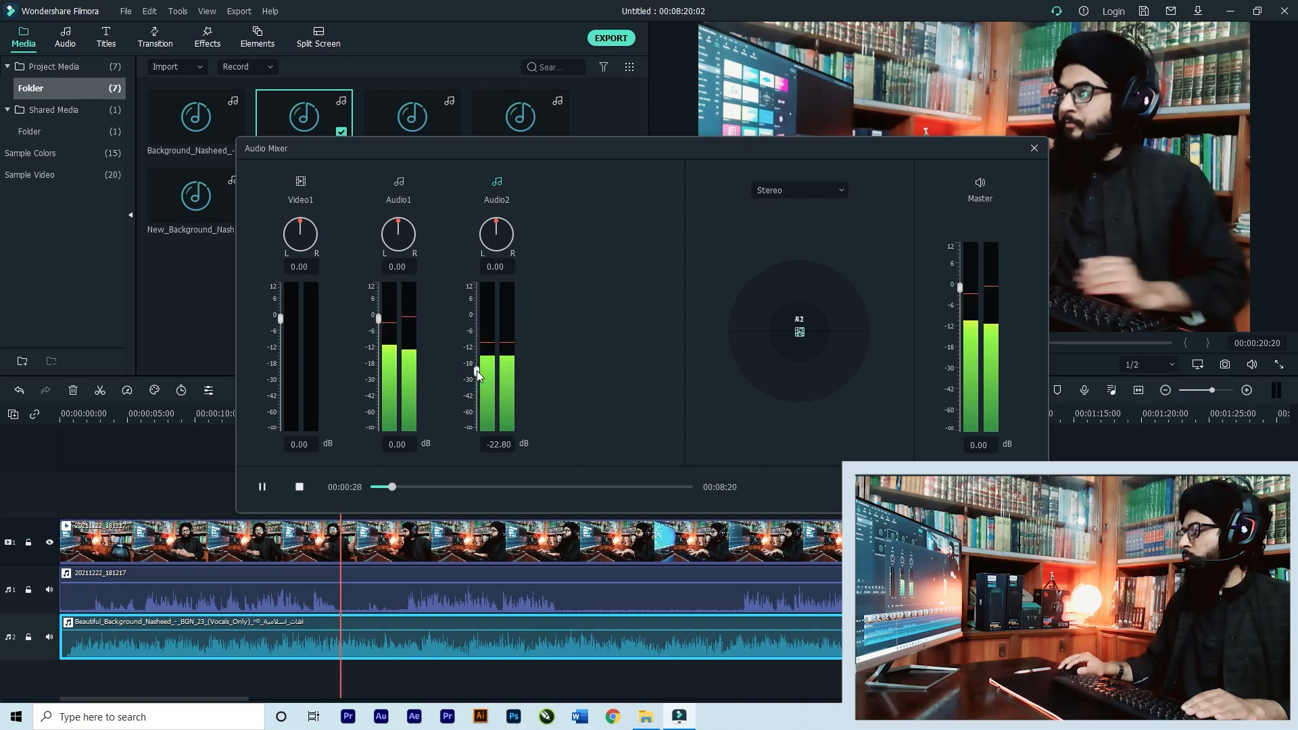
pyautogui.moveTo(477, 370); pyautogui.dragTo(478, 363)
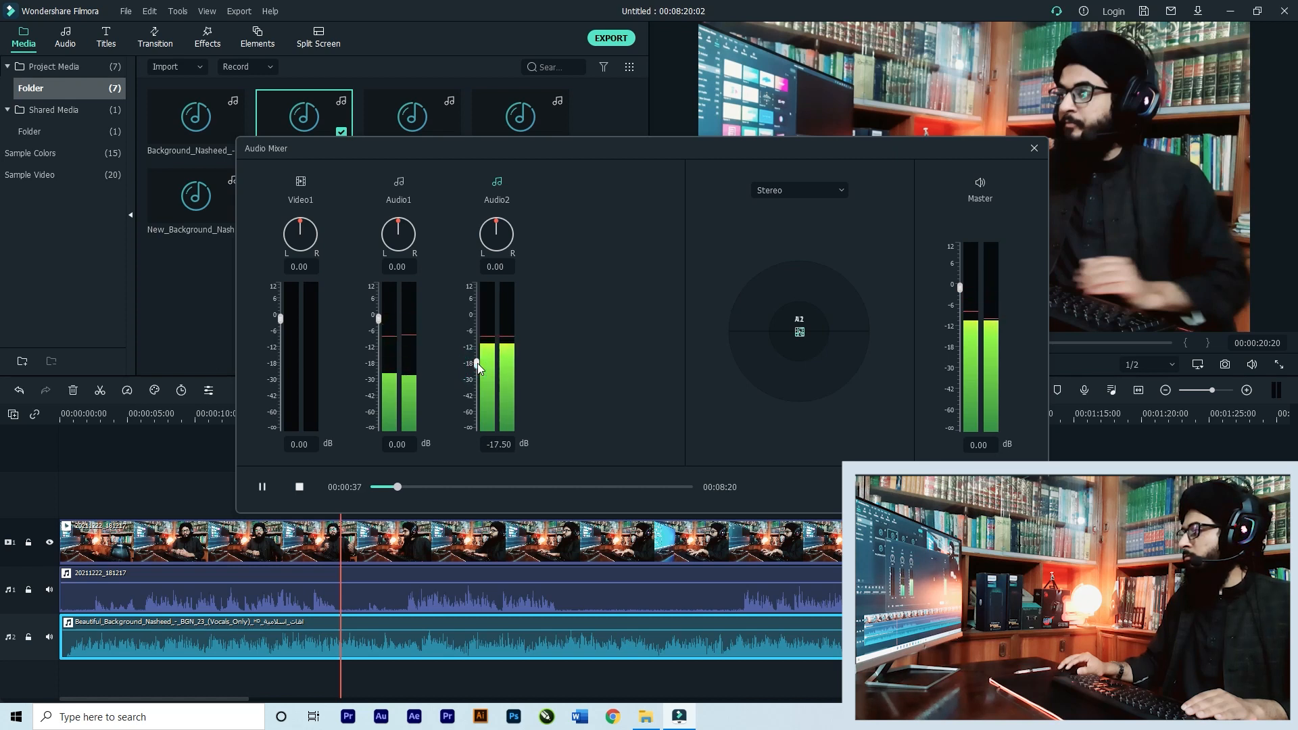
pyautogui.press('space')
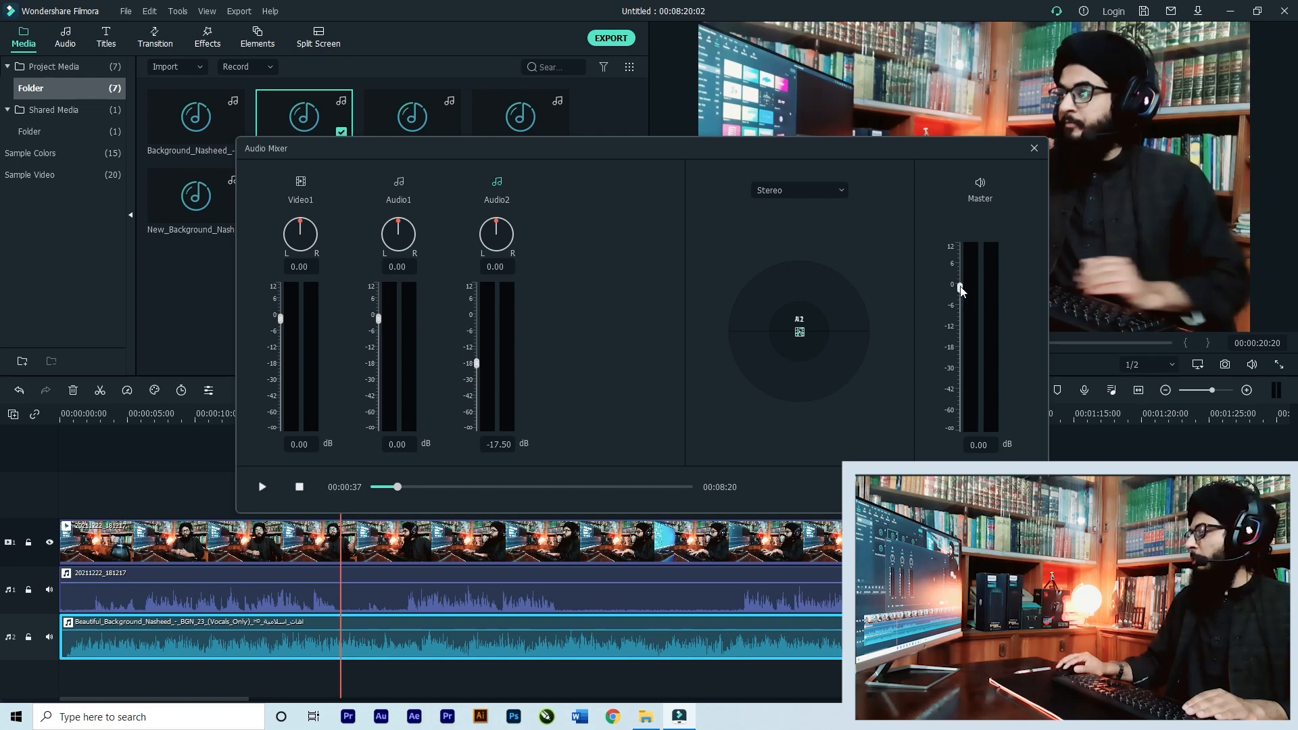
pyautogui.moveTo(962, 291)
pyautogui.mouseDown()
pyautogui.moveTo(960, 338)
pyautogui.moveTo(963, 297)
pyautogui.mouseUp()
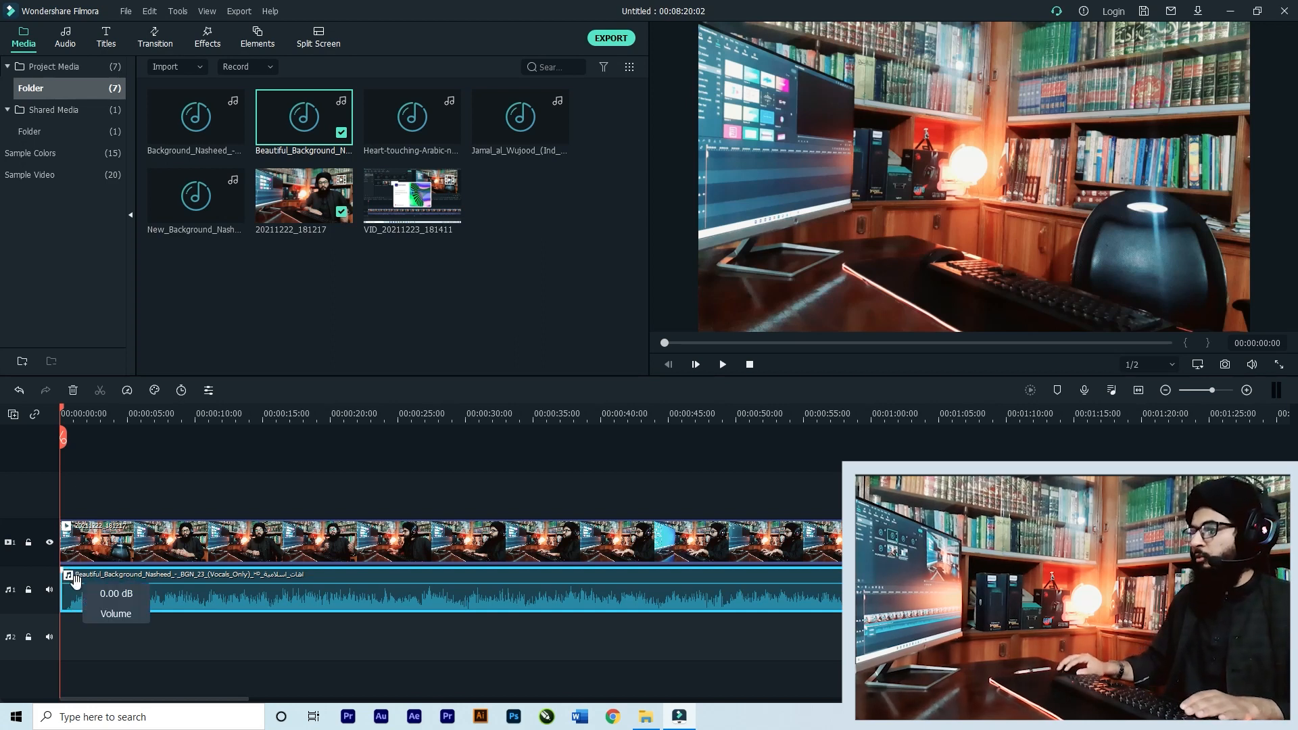
# Step: Increase the track height in the timeline so the background nasheed waveform is larger
pyautogui.click(11, 414)
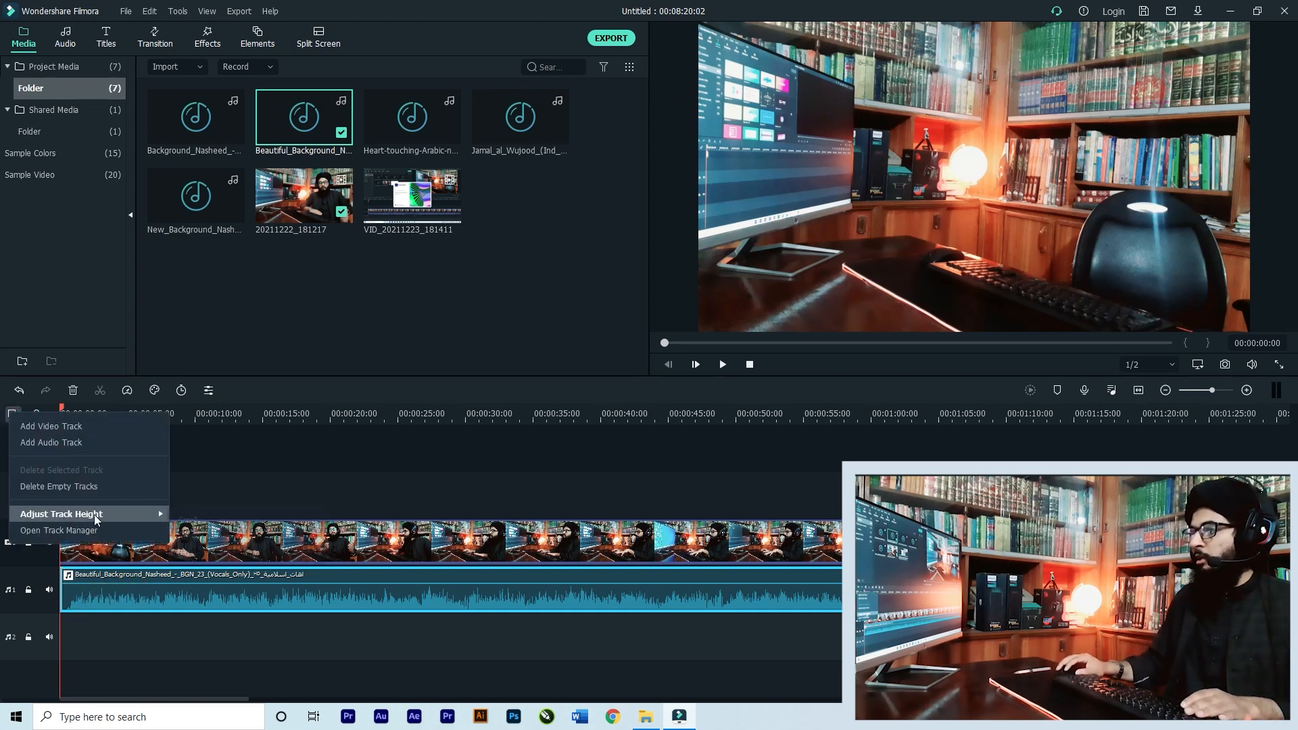
pyautogui.moveTo(128, 516)
pyautogui.click(202, 550)
pyautogui.scroll(-3, 67, 488)
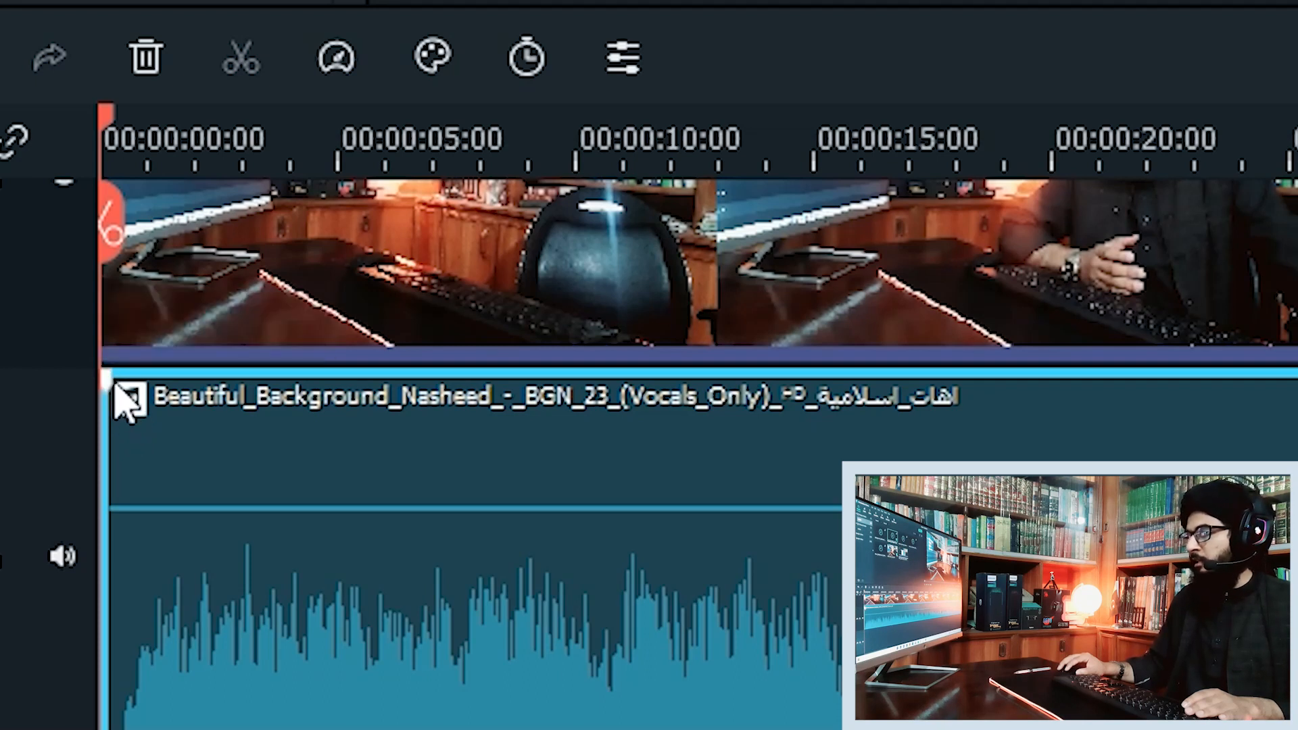
# Step: Add a fade-in at the start of the background nasheed clip reaching to about 00:00:21 and preview it
pyautogui.moveTo(110, 378); pyautogui.dragTo(129, 382)
pyautogui.moveTo(206, 399); pyautogui.dragTo(568, 500)
pyautogui.moveTo(531, 410); pyautogui.dragTo(851, 461)
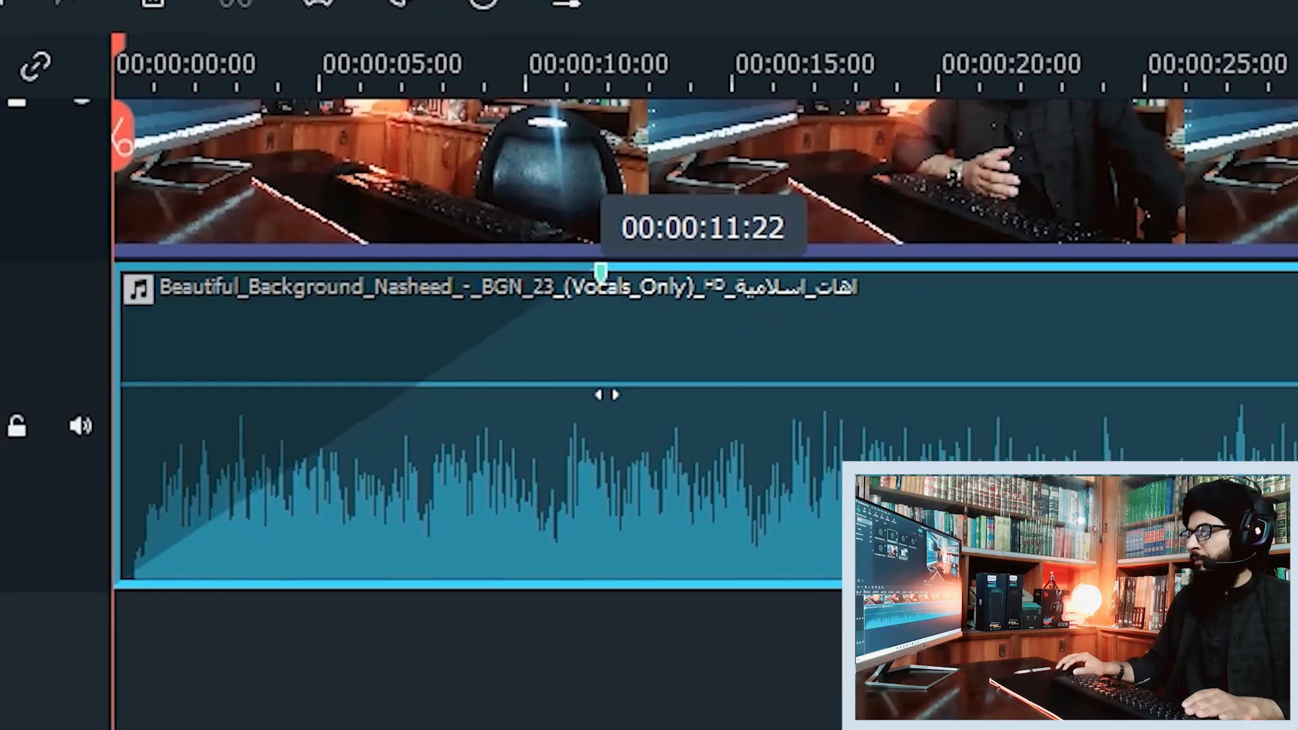
pyautogui.moveTo(792, 382); pyautogui.dragTo(940, 399)
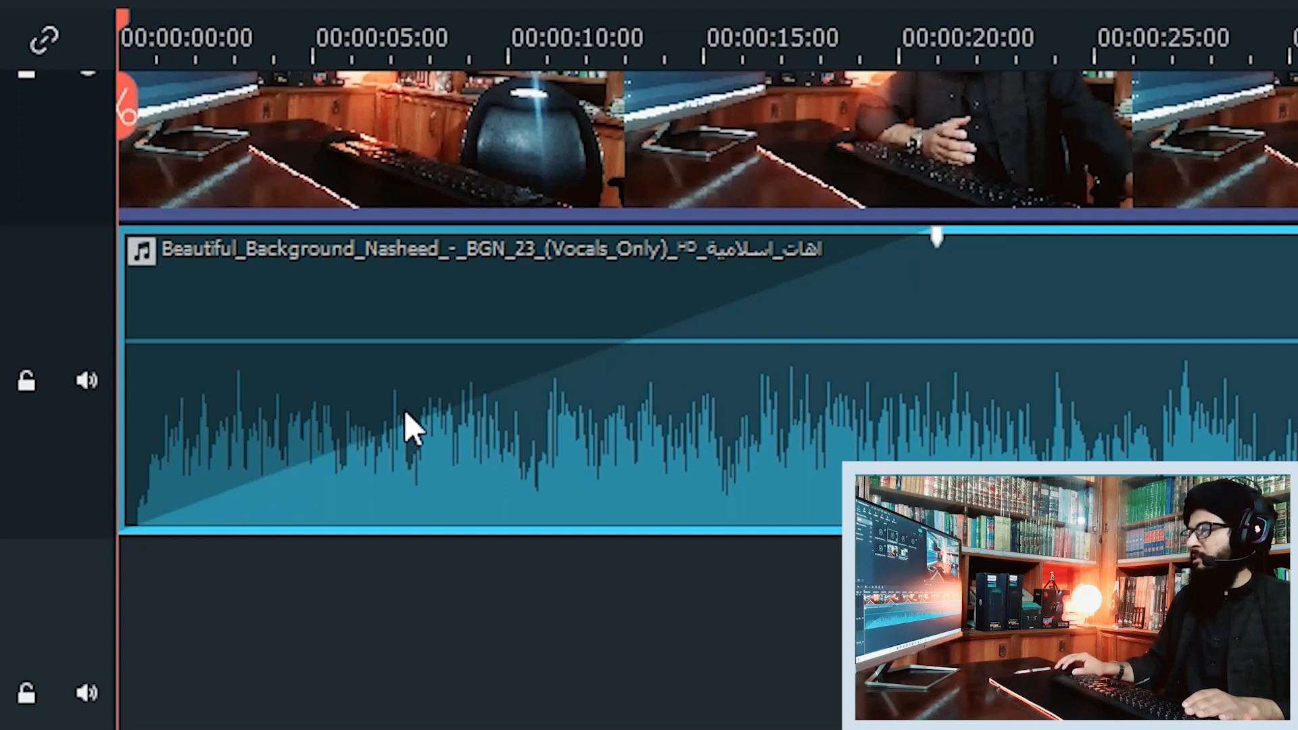
pyautogui.press('space')
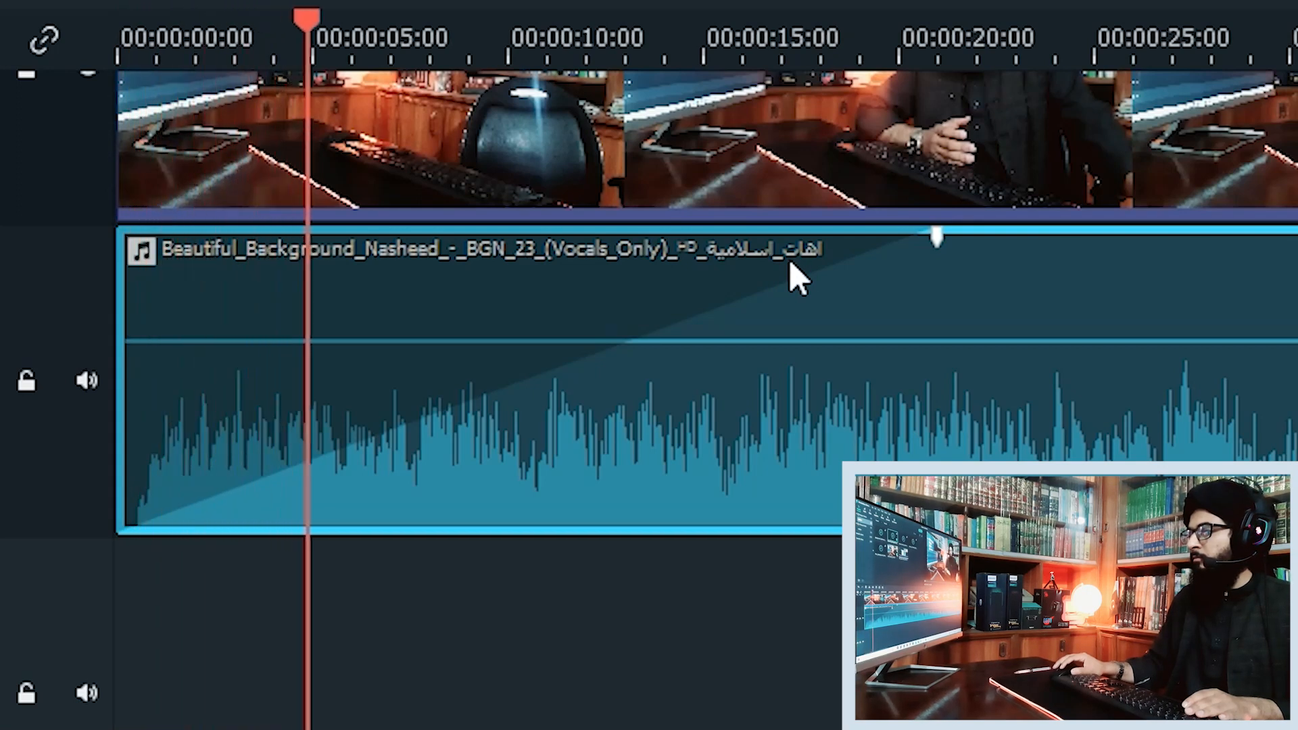
pyautogui.press('space')
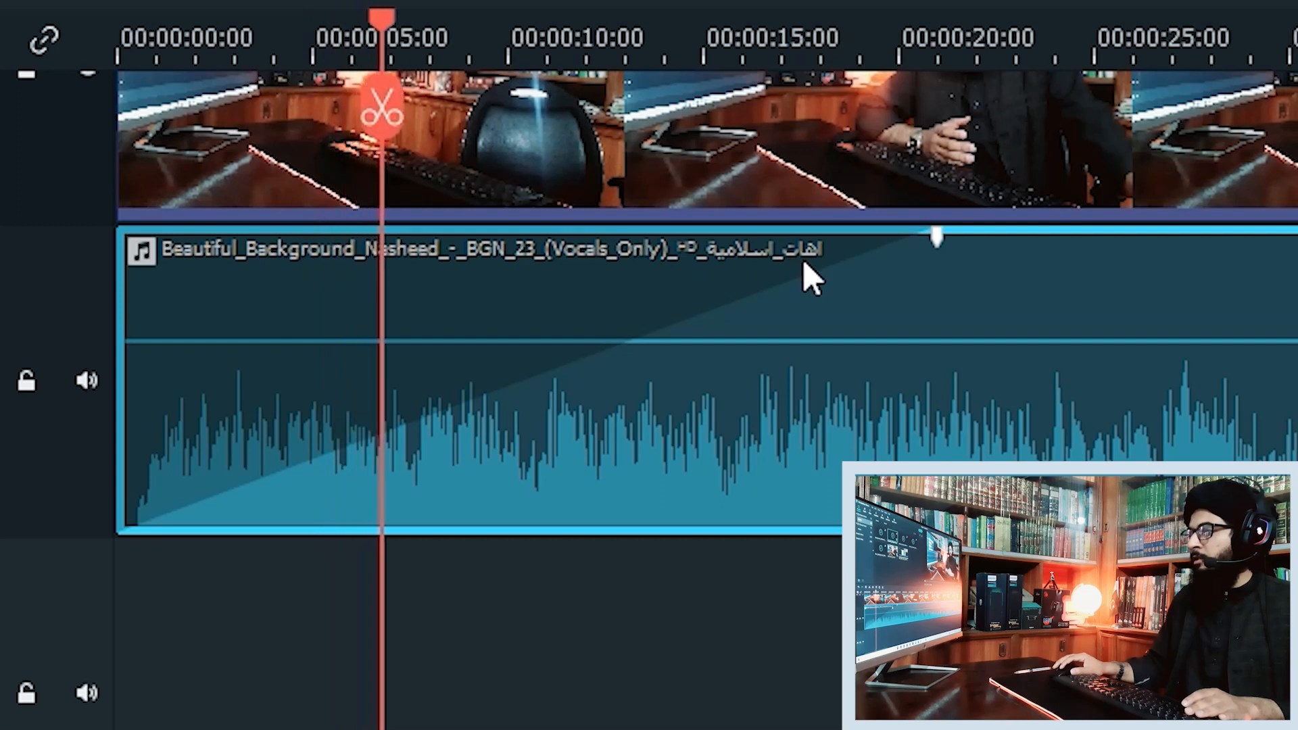
# Step: Shorten the background nasheed clip's fade-in to about 7 seconds and play it from near the timeline's start
pyautogui.moveTo(936, 240); pyautogui.dragTo(380, 311)
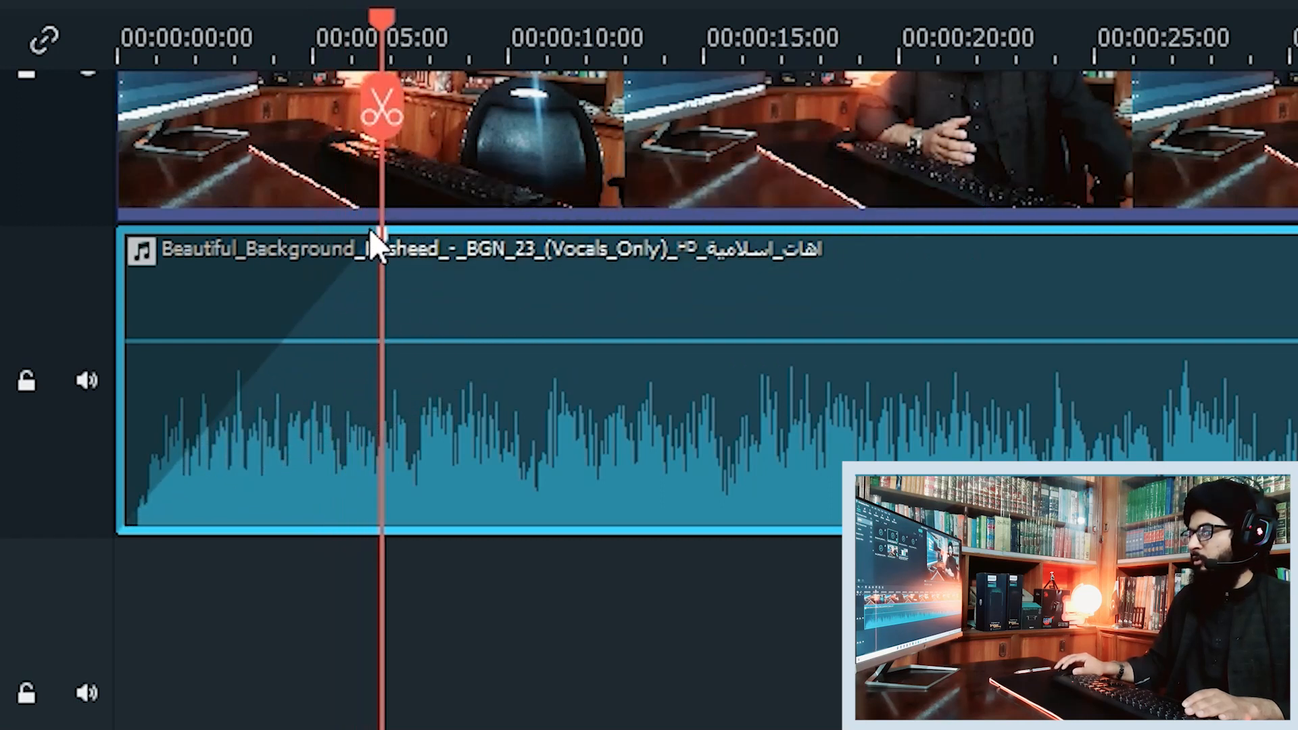
pyautogui.moveTo(380, 40); pyautogui.dragTo(79, 58)
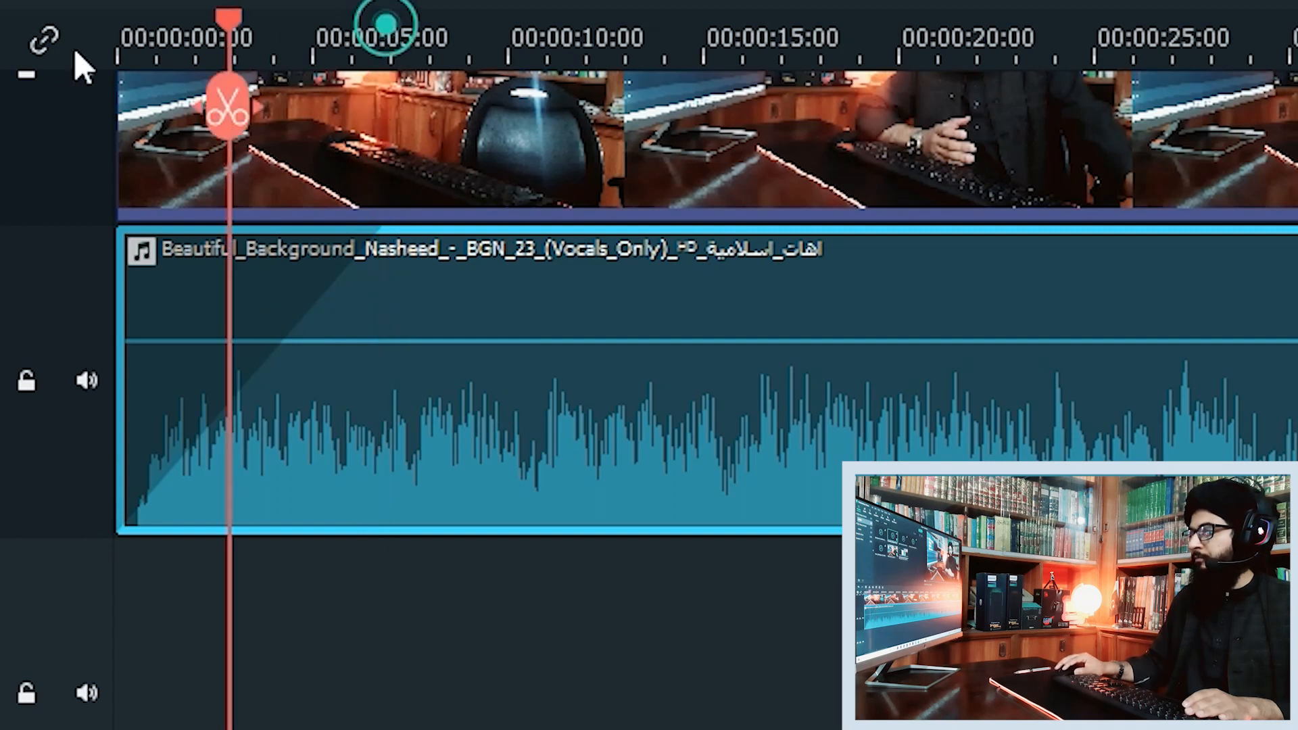
pyautogui.press('space')
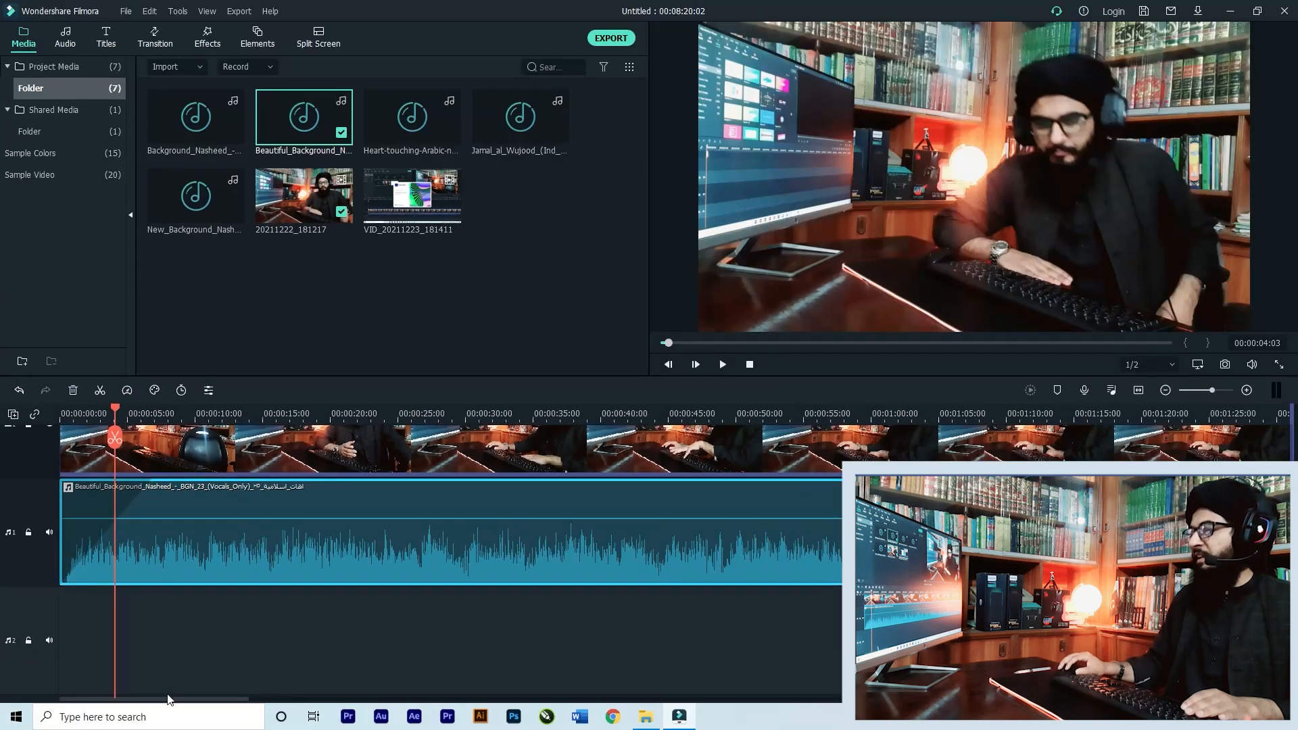
# Step: Add a fade-out to the end of the background nasheed clip starting at 00:02:12:05 and preview it
pyautogui.moveTo(201, 721); pyautogui.dragTo(493, 693)
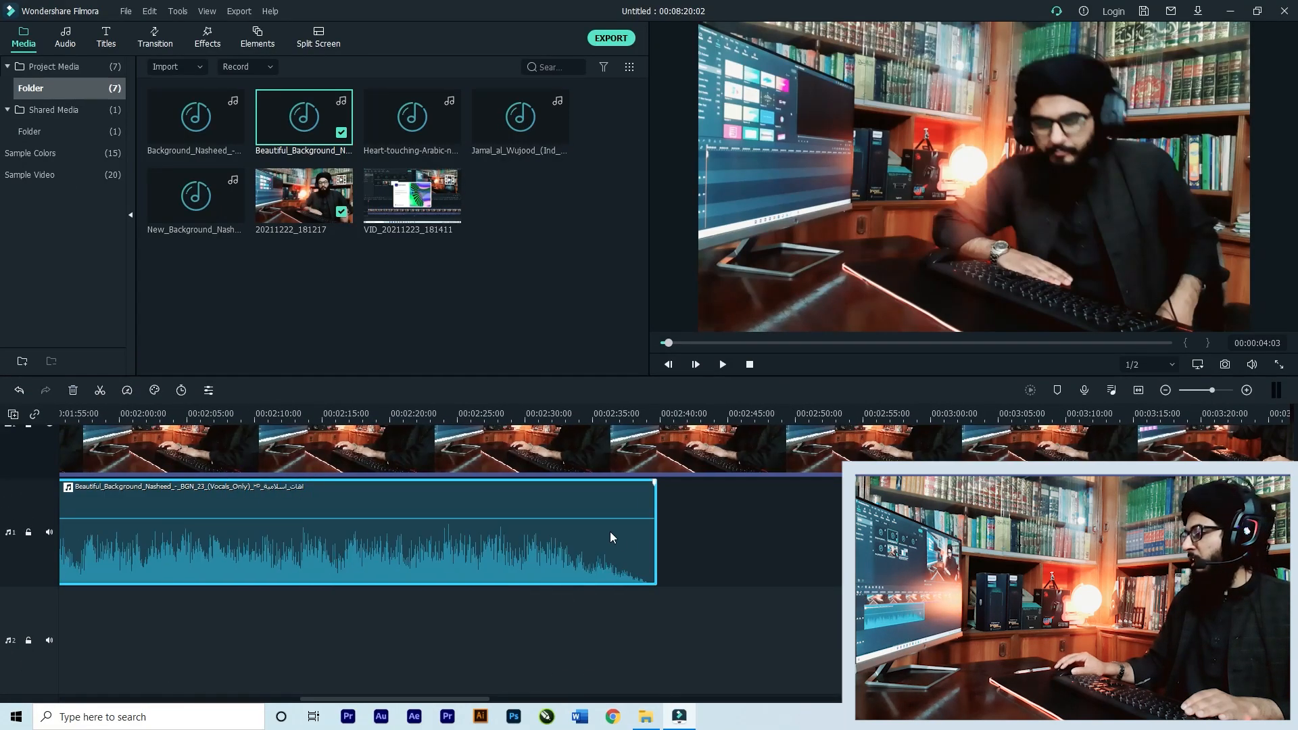
pyautogui.moveTo(653, 483); pyautogui.dragTo(583, 482)
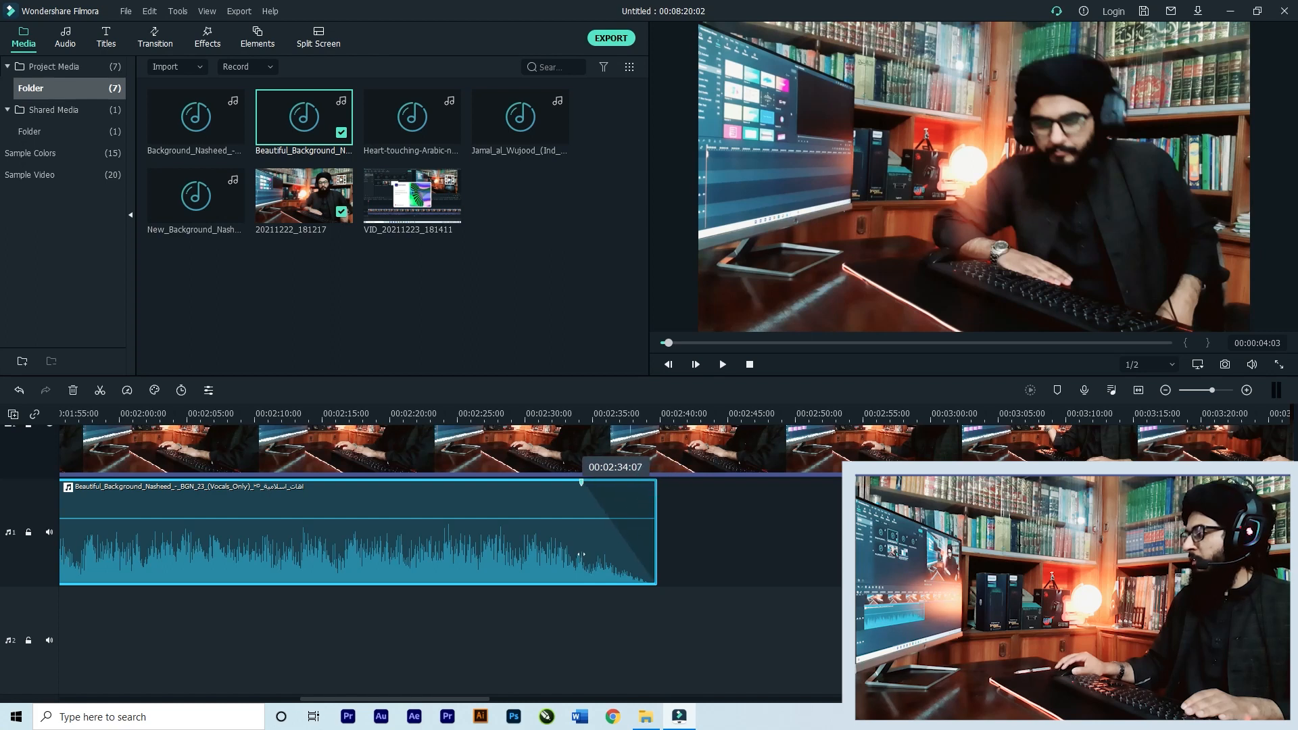
pyautogui.moveTo(580, 554); pyautogui.dragTo(285, 574)
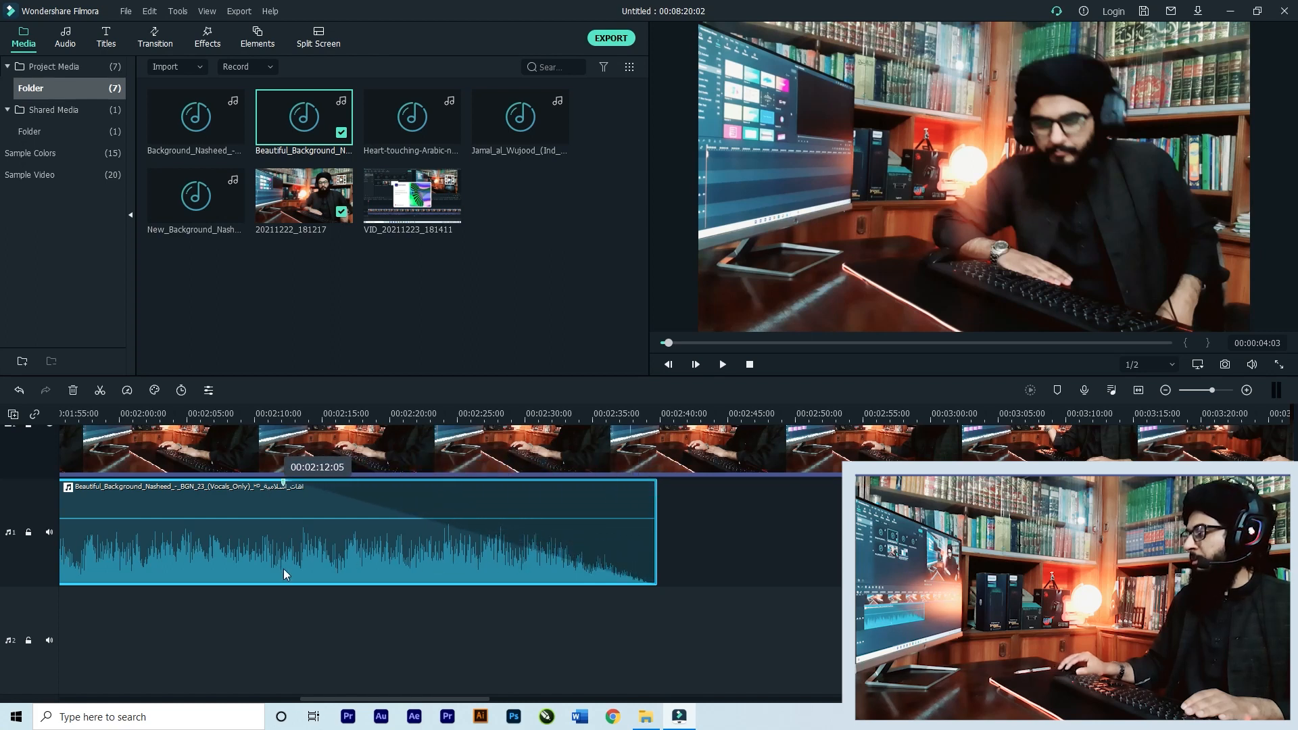
pyautogui.click(259, 412)
pyautogui.press('space')
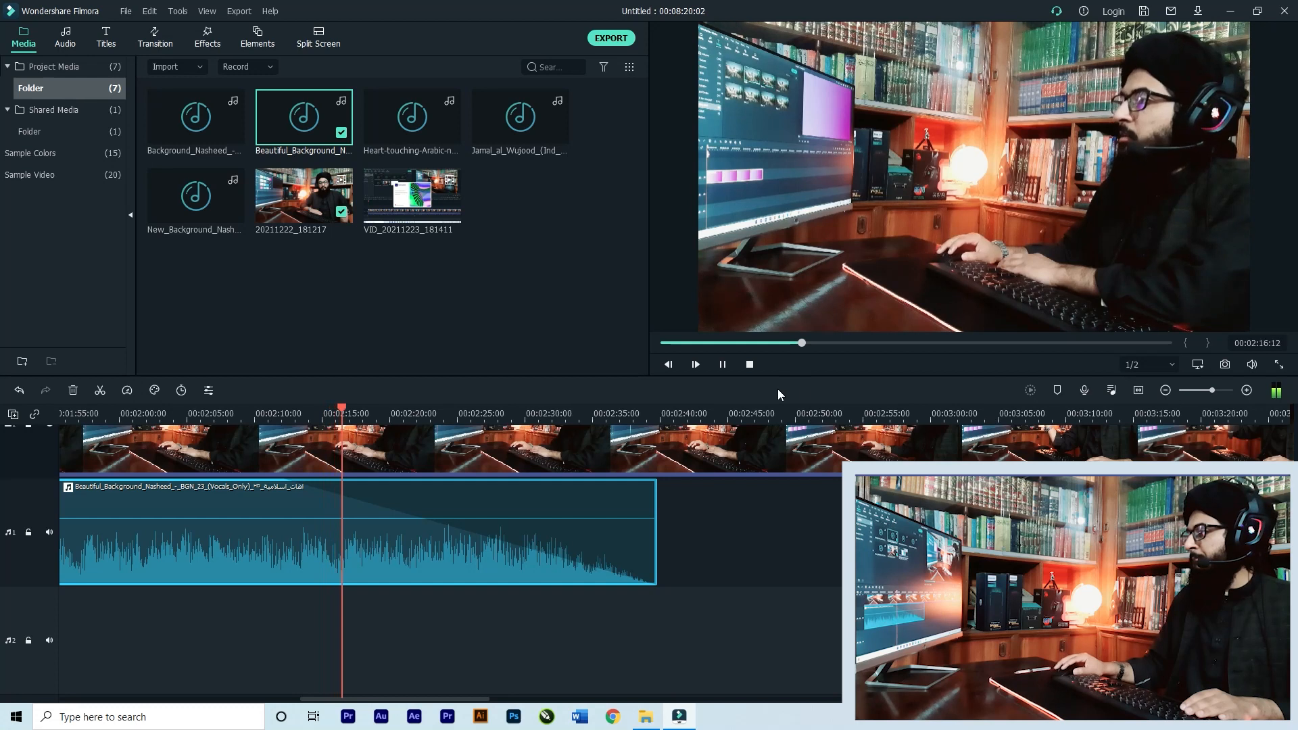
pyautogui.press('space')
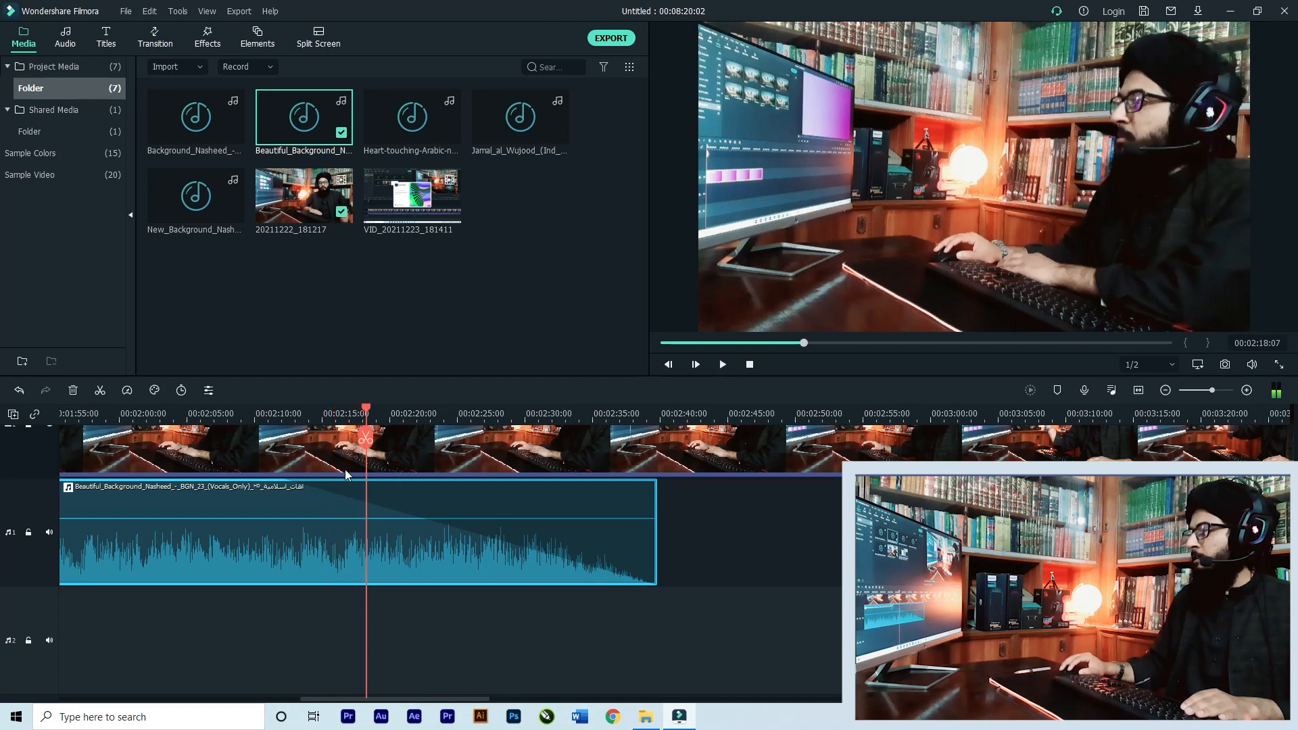
# Step: Shorten the fade-out so it starts at about 00:02:28 and play the clip from there
pyautogui.moveTo(284, 482); pyautogui.dragTo(499, 504)
pyautogui.click(497, 413)
pyautogui.press('space')
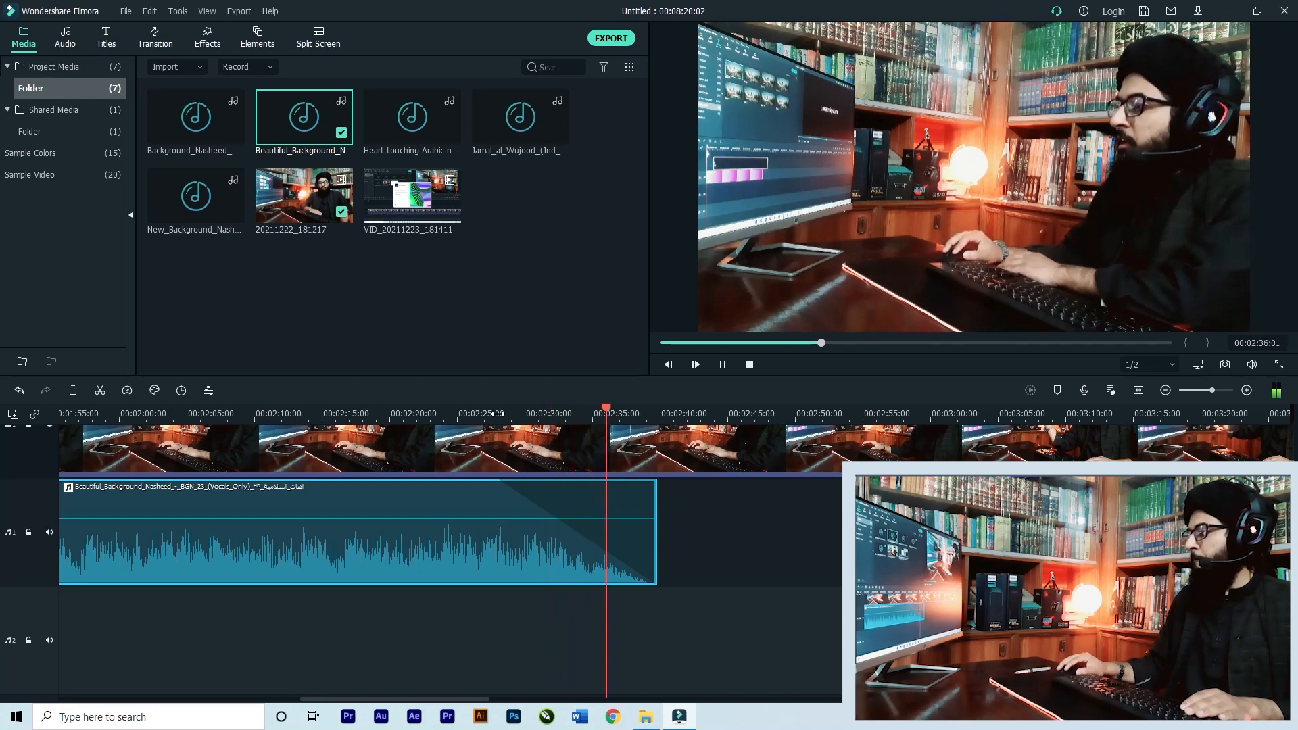
# Step: Stop playback and remove the fade-in from the start of the background nasheed clip
pyautogui.press('space')
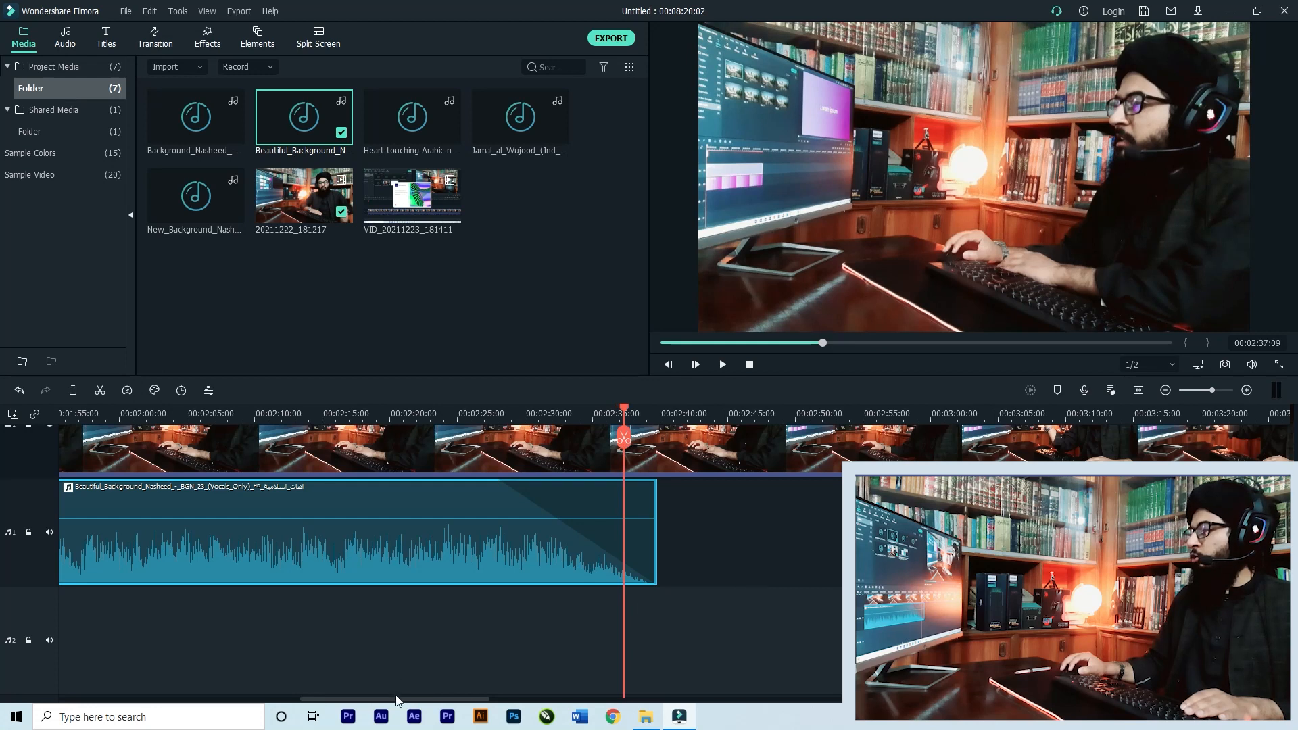
pyautogui.moveTo(397, 700); pyautogui.dragTo(115, 653)
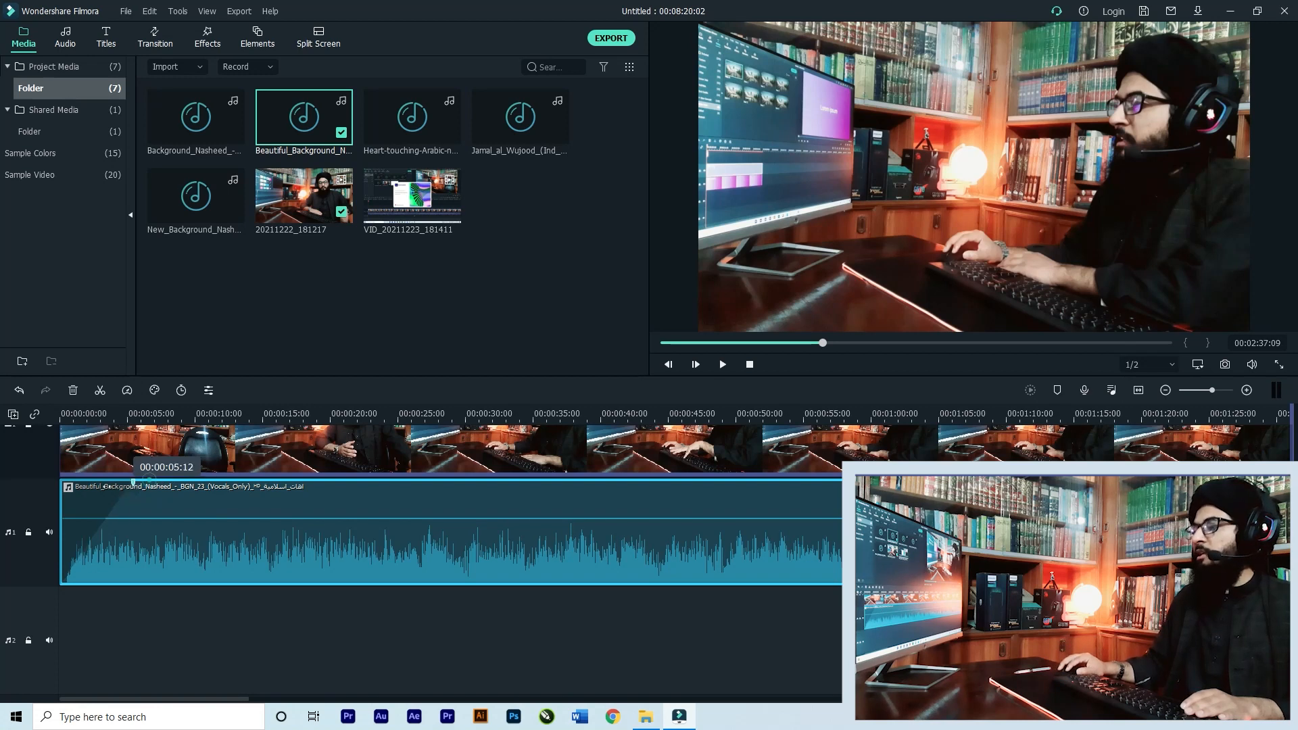
pyautogui.moveTo(124, 522)
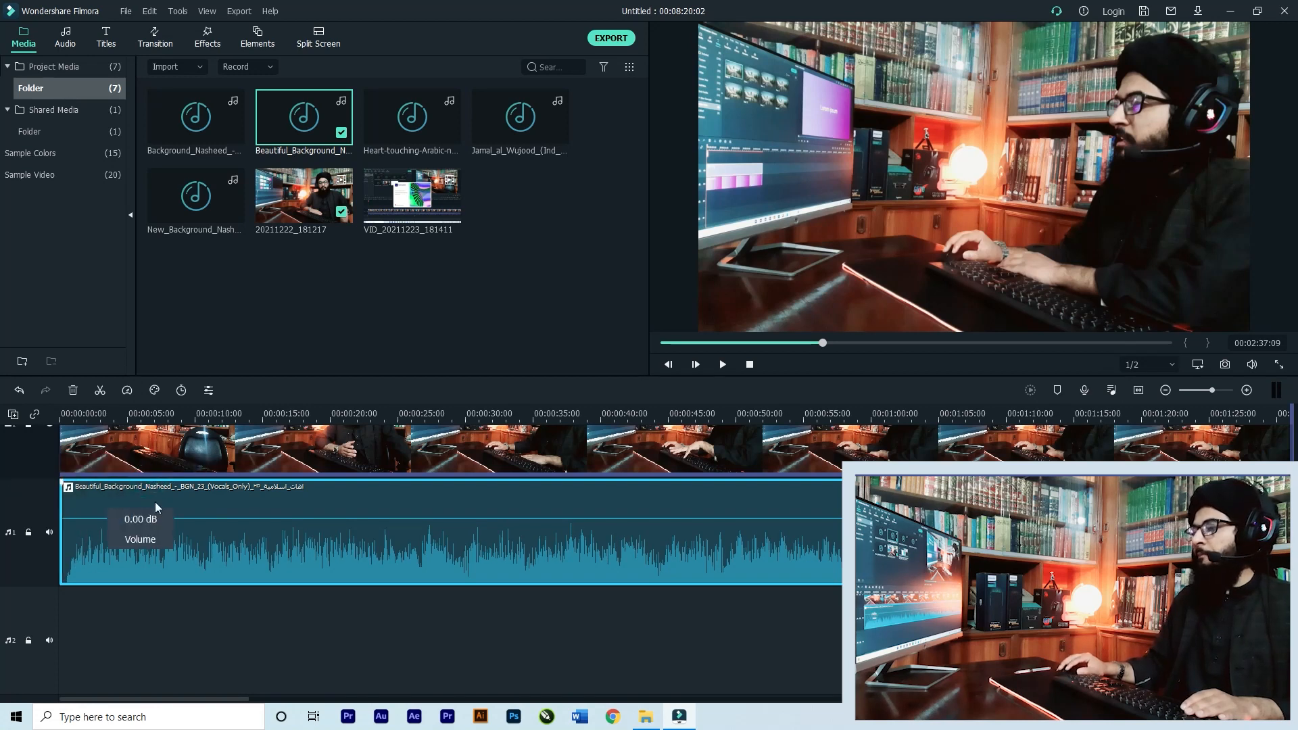
pyautogui.hotkey('ctrl', 'z')
pyautogui.moveTo(150, 482); pyautogui.dragTo(62, 482)
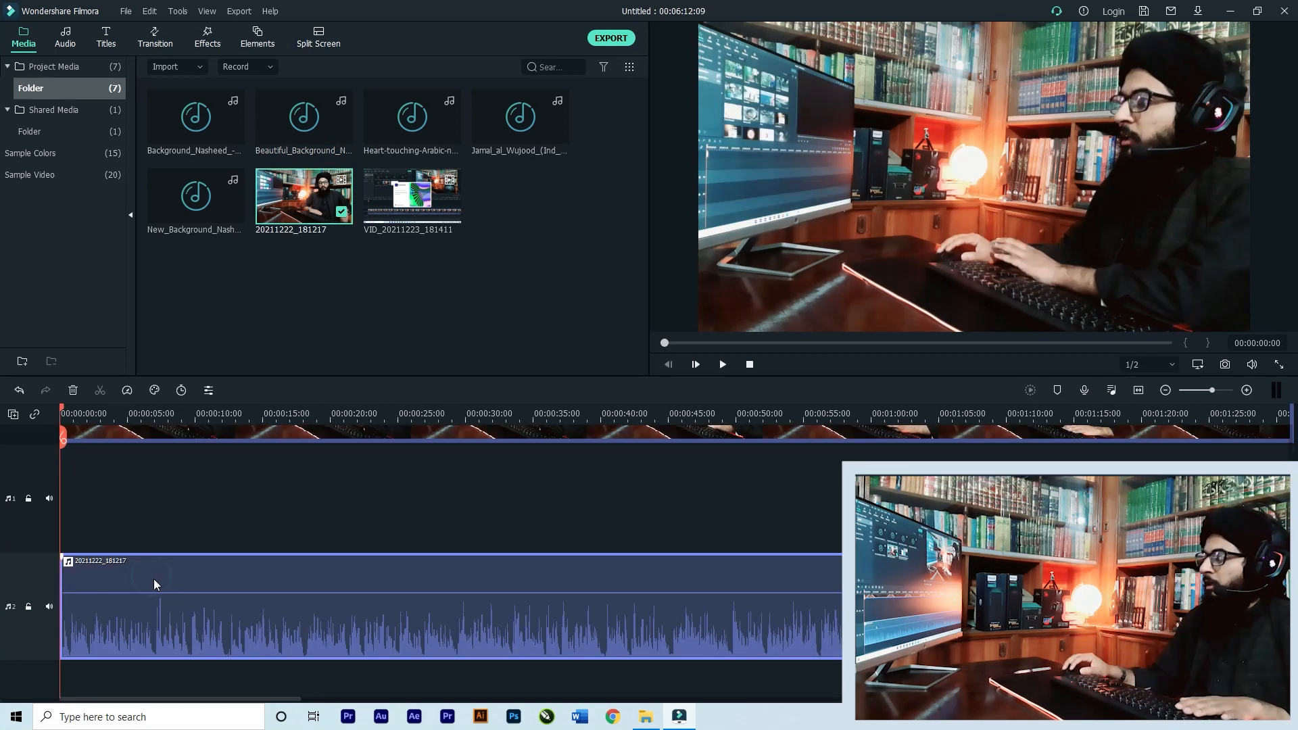
# Step: Open the audio adjustment settings and add a volume keyframe to the background nasheed clip at about 6.7 seconds
pyautogui.rightClick(153, 578)
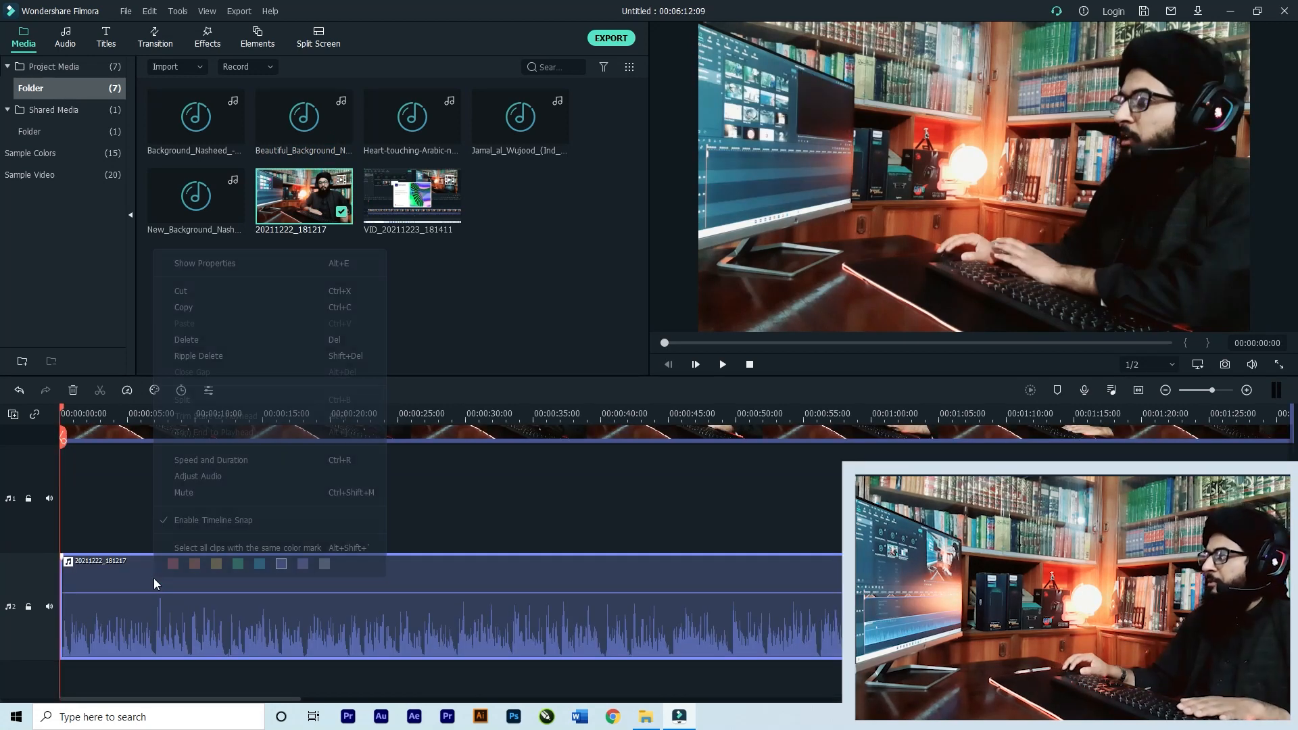
pyautogui.click(217, 481)
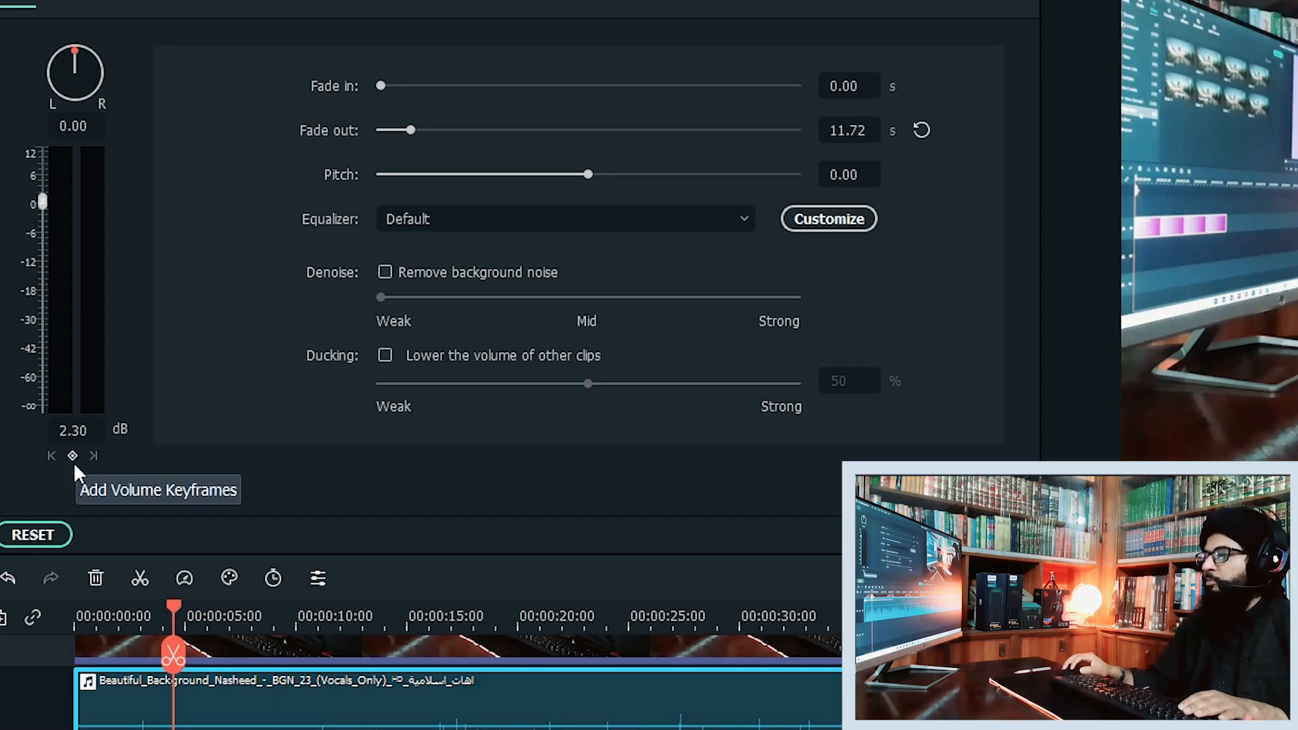
pyautogui.moveTo(176, 602); pyautogui.dragTo(221, 606)
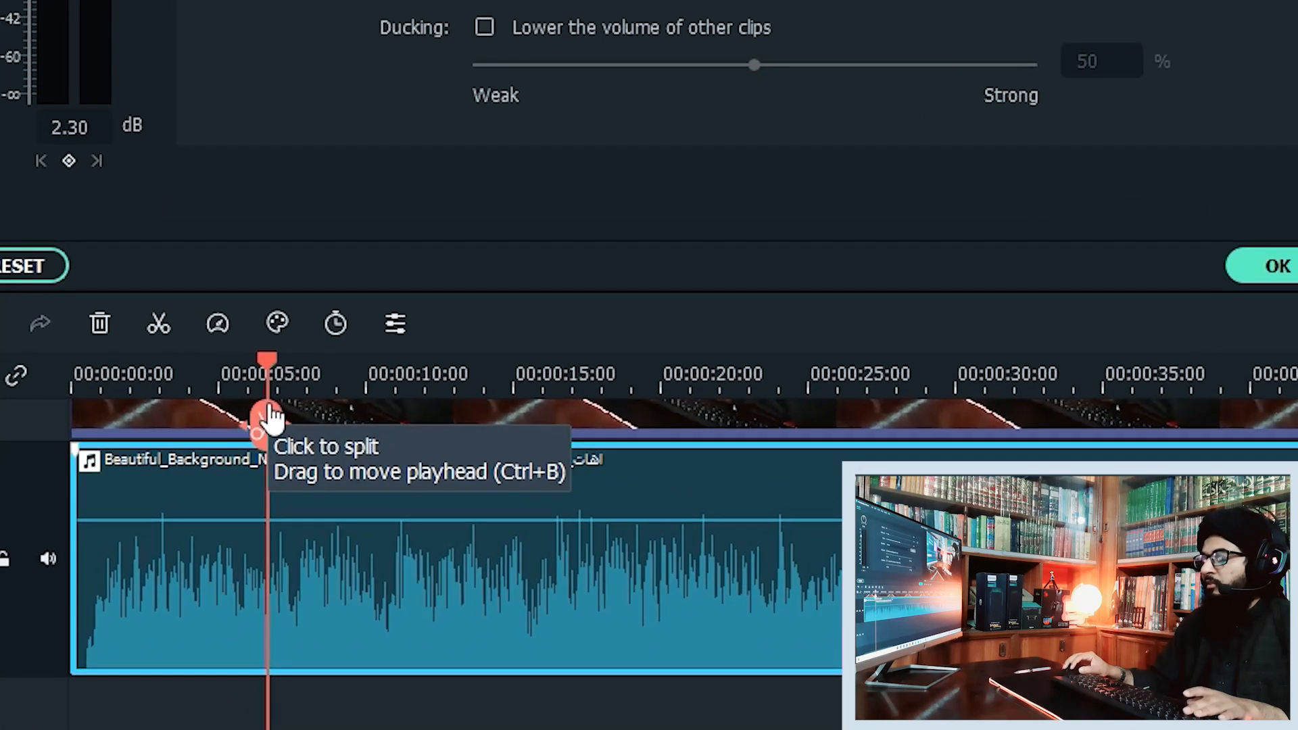
pyautogui.click(70, 163)
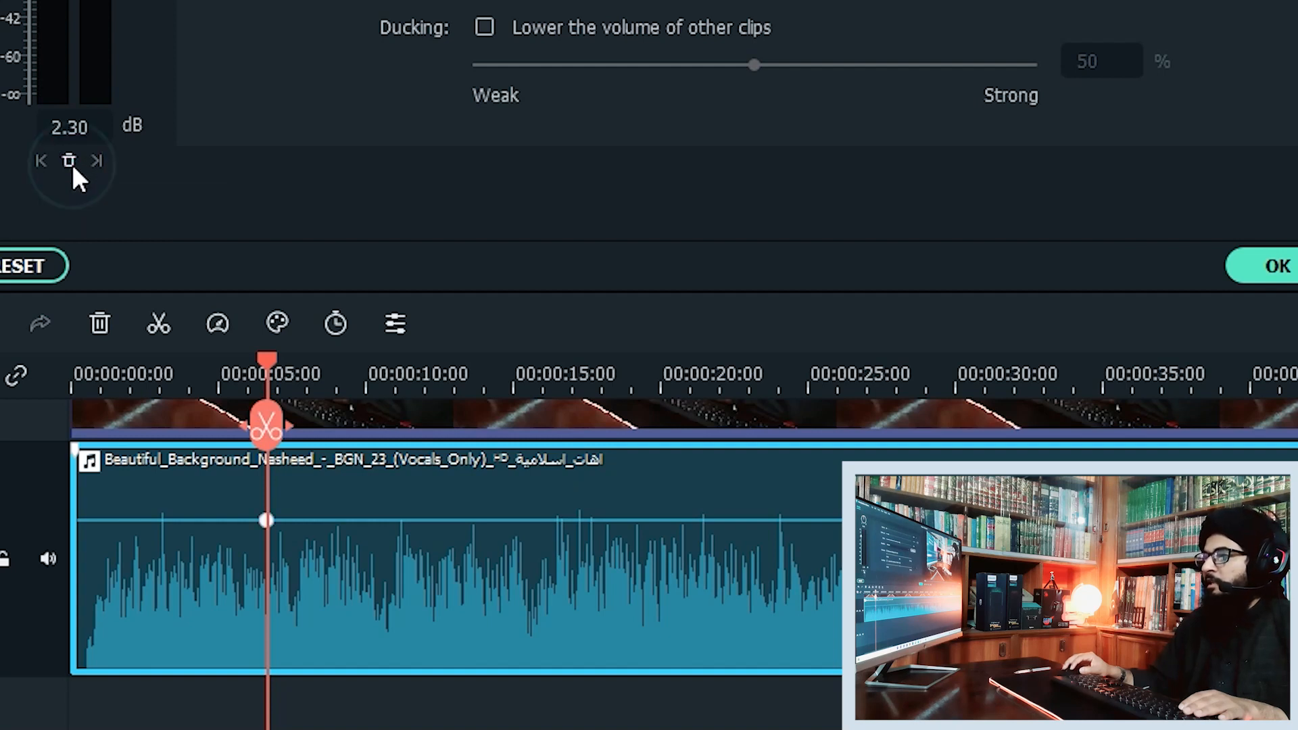
pyautogui.moveTo(267, 531)
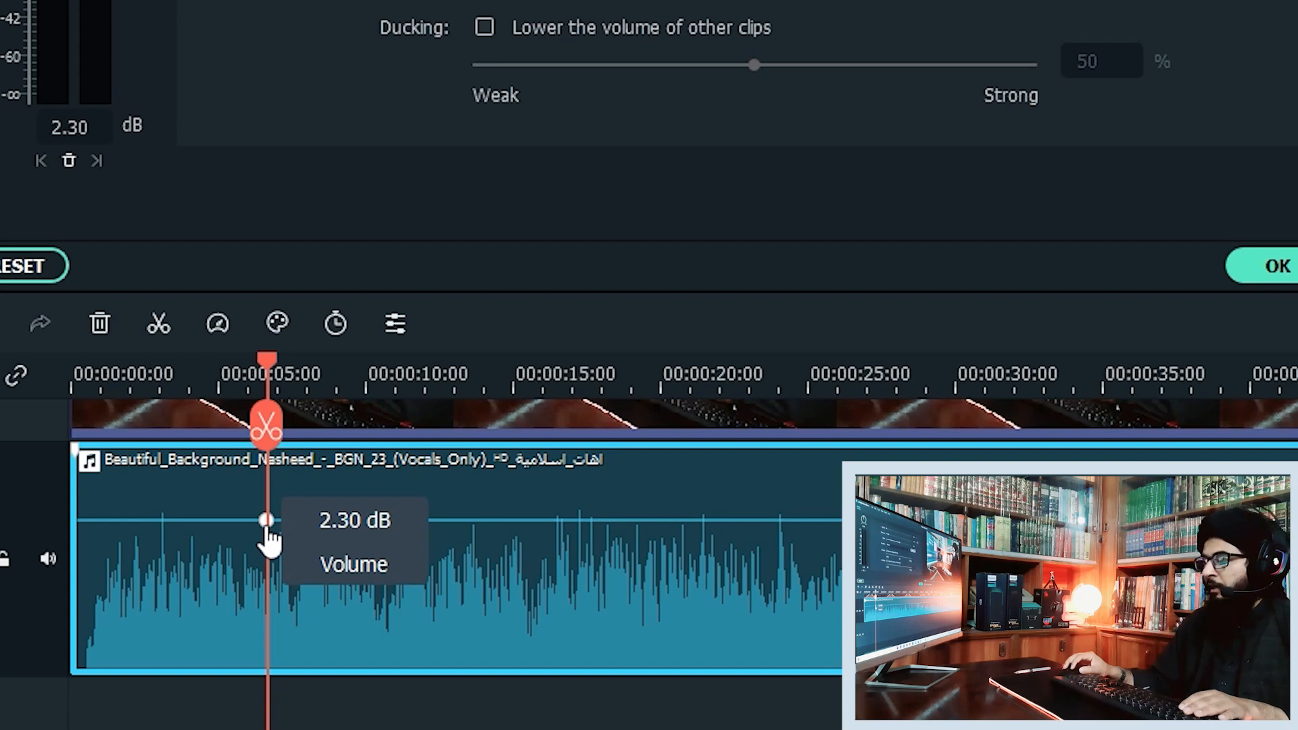
# Step: Add a second volume keyframe at about 7.7 seconds, lower it to -14.58 dB and preview the volume drop
pyautogui.moveTo(261, 351); pyautogui.dragTo(297, 355)
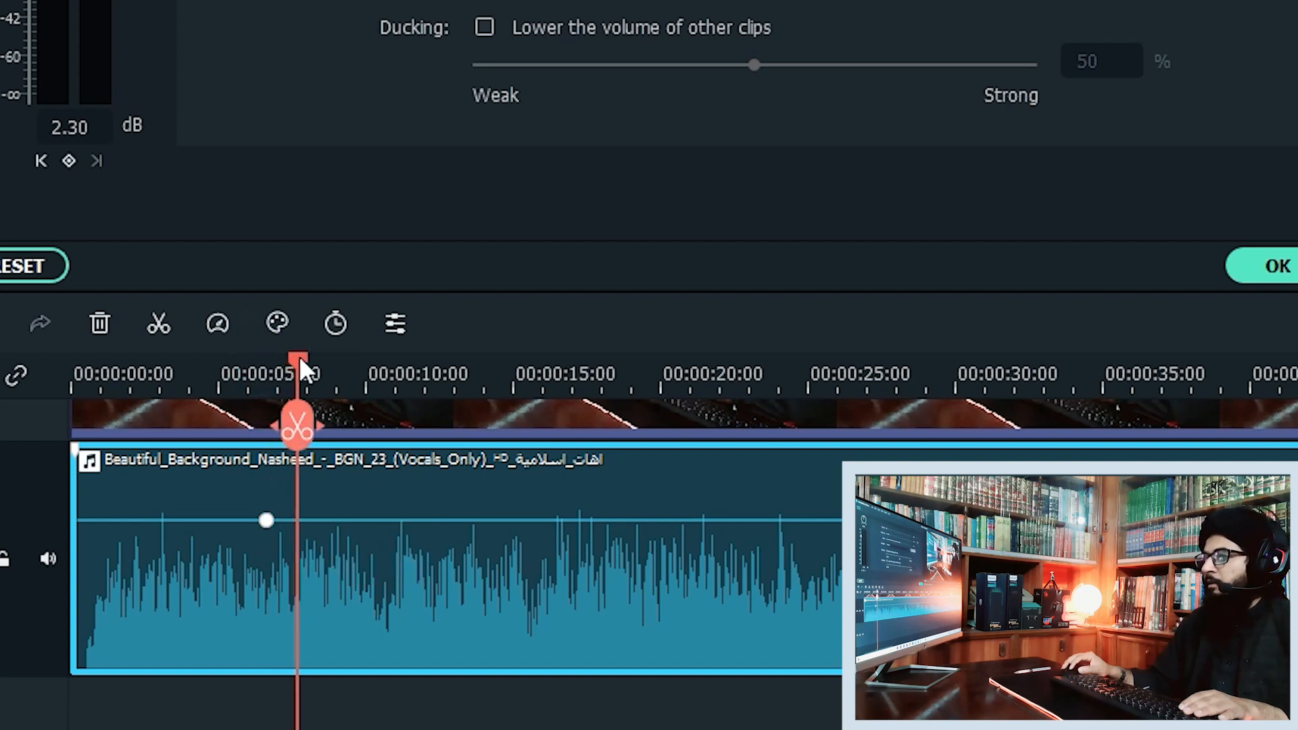
pyautogui.click(69, 161)
pyautogui.moveTo(299, 530)
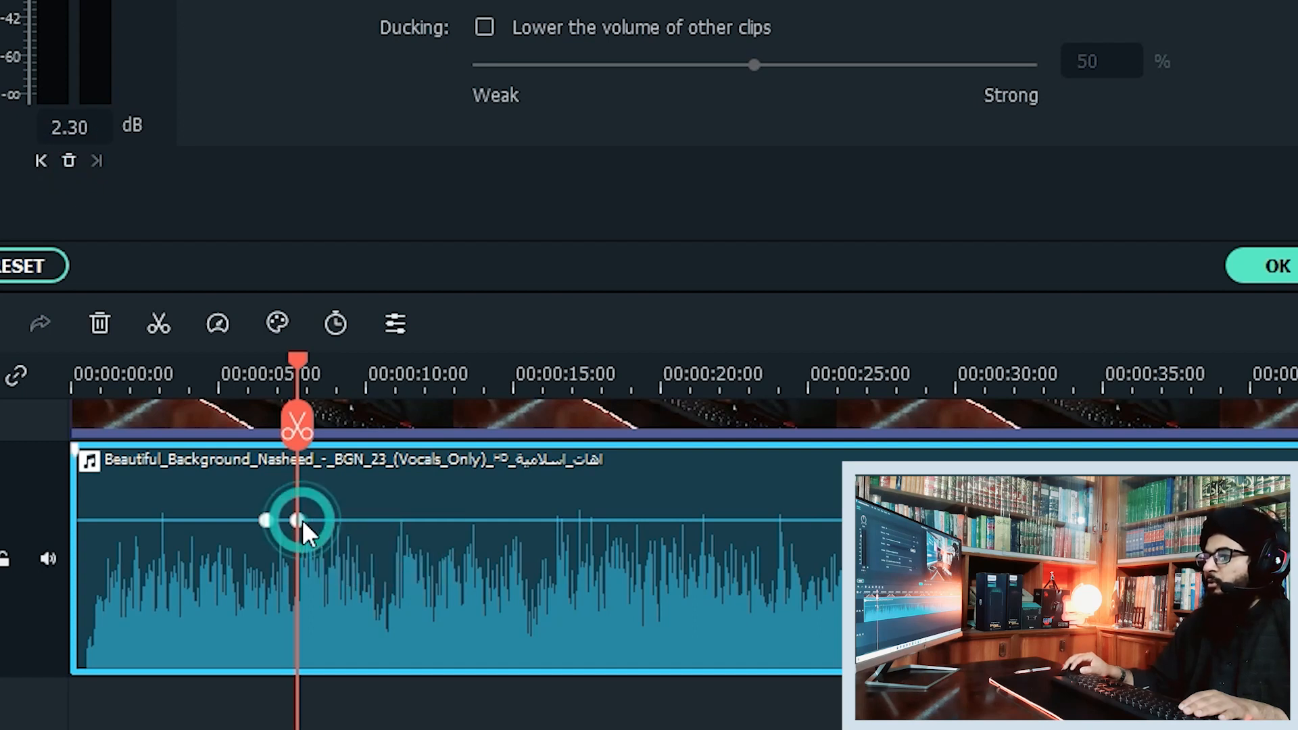
pyautogui.moveTo(303, 526); pyautogui.dragTo(313, 595)
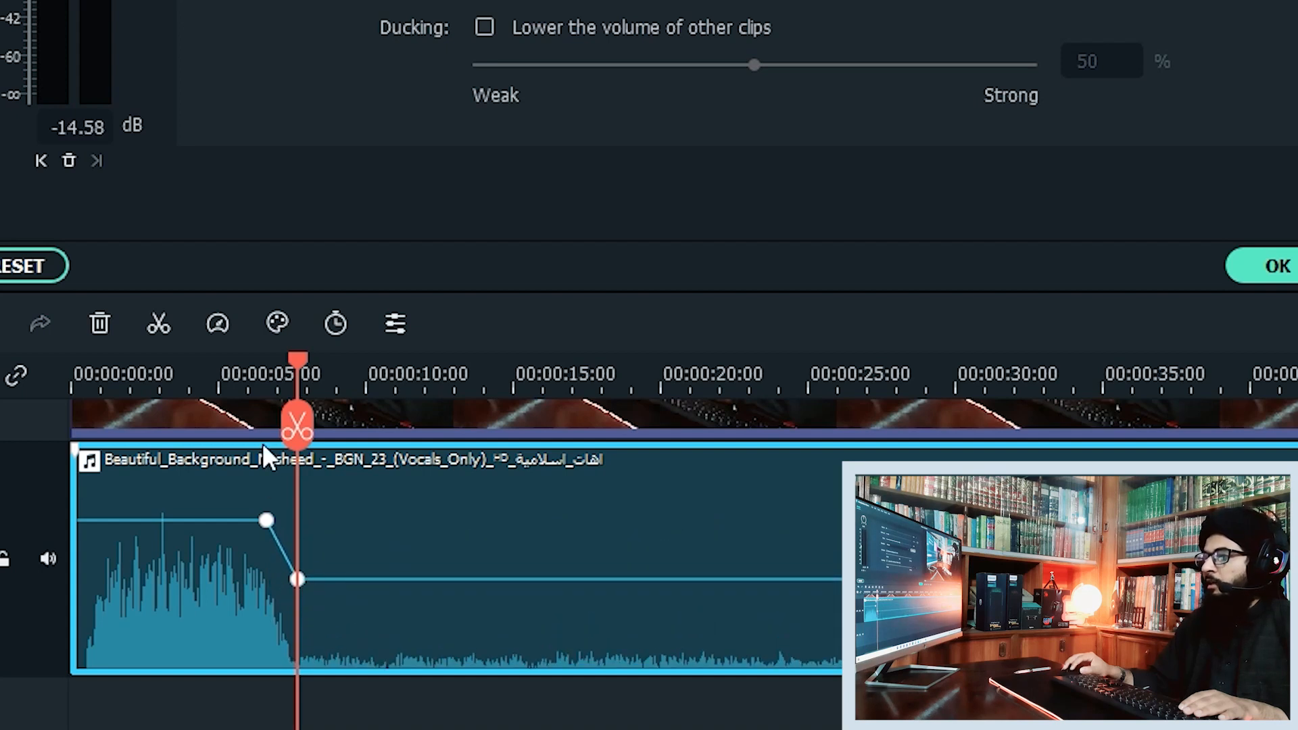
pyautogui.click(238, 365)
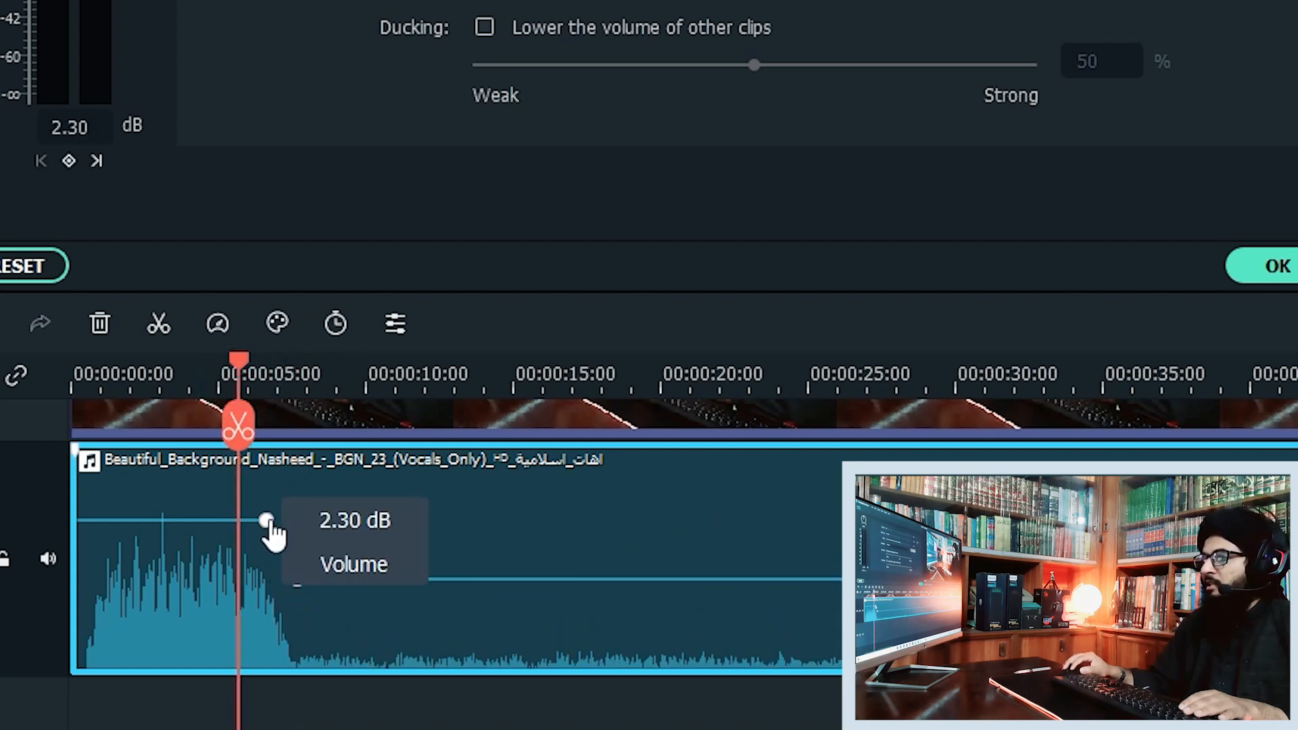
pyautogui.press('space')
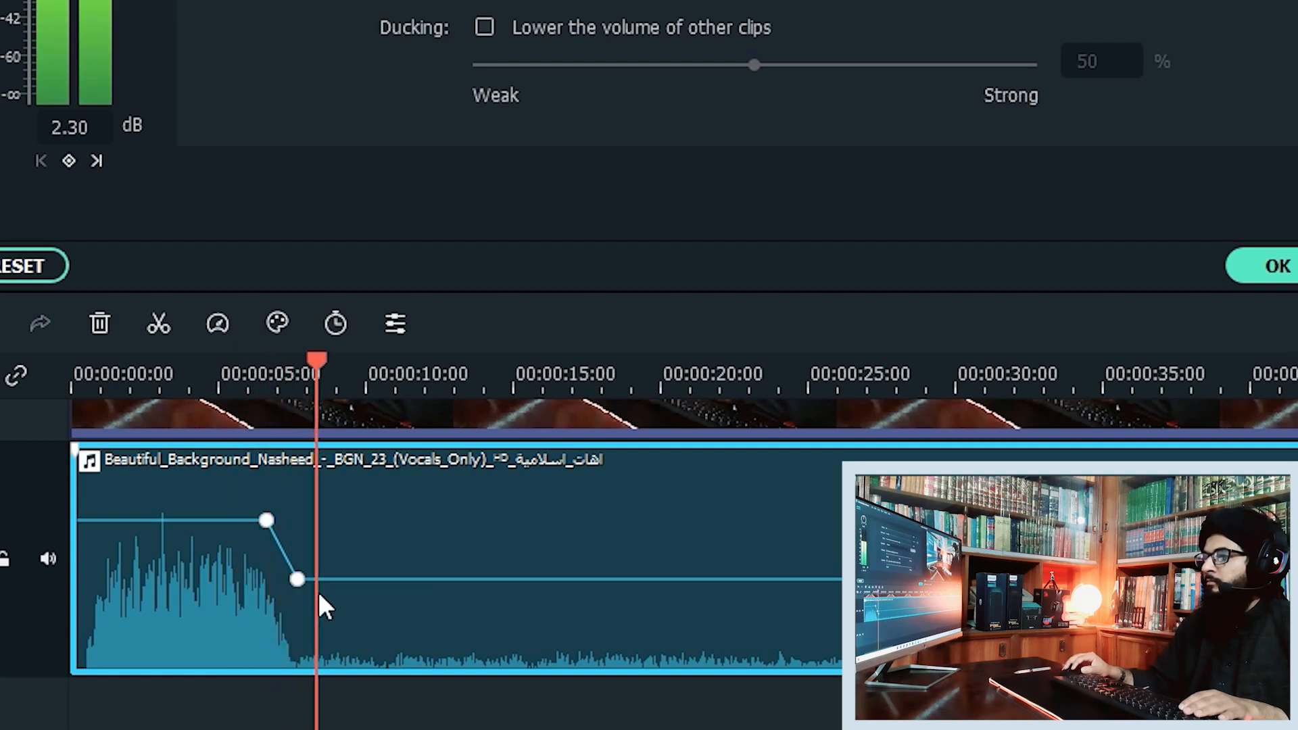
pyautogui.press('space')
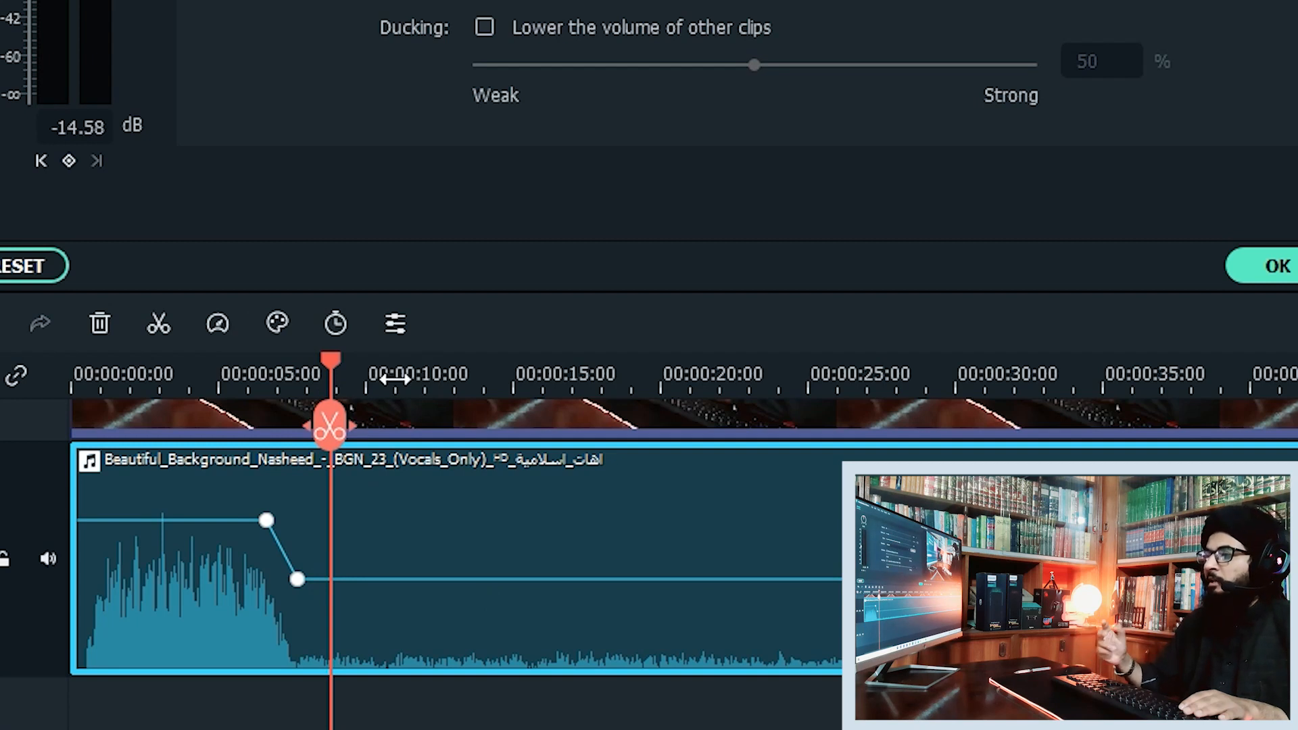
pyautogui.press('space')
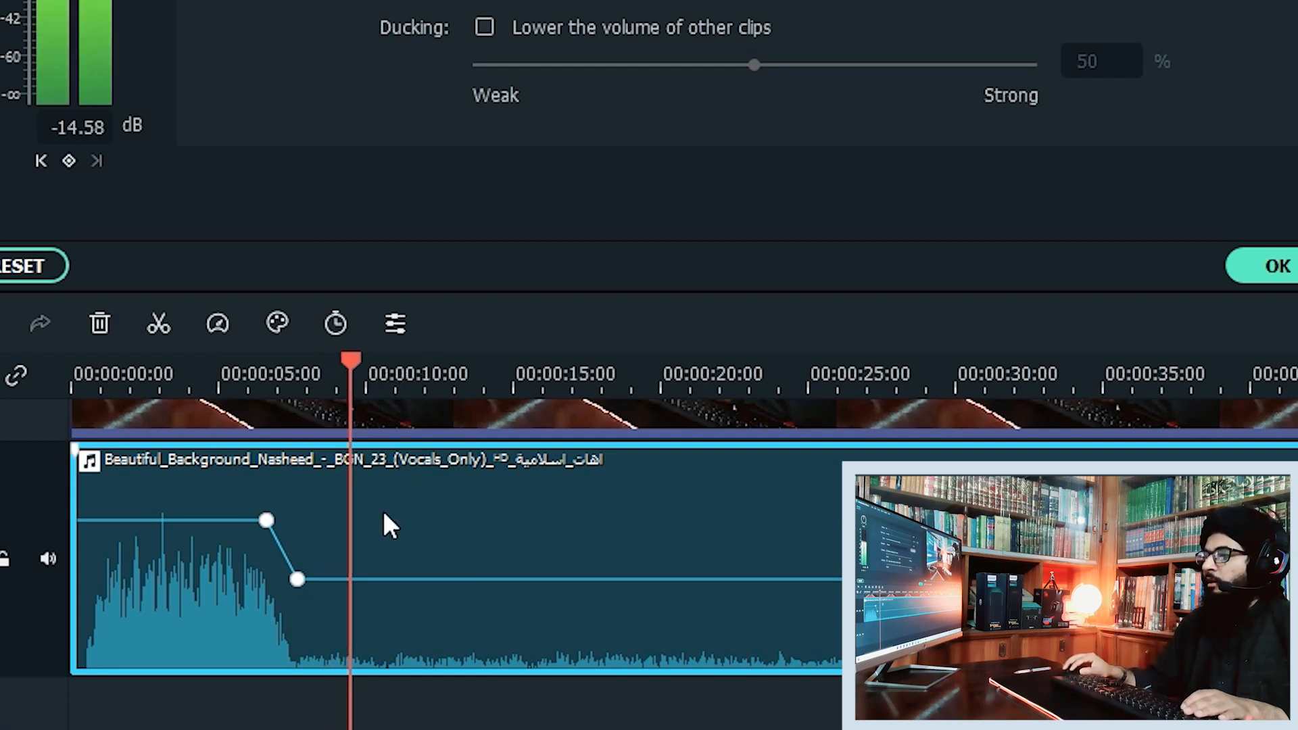
pyautogui.press('space')
# Step: Lower the second volume keyframe further to -18.75 dB and play the drop again
pyautogui.moveTo(290, 579)
pyautogui.mouseDown()
pyautogui.moveTo(296, 607)
pyautogui.moveTo(297, 596)
pyautogui.mouseUp()
pyautogui.press('space')
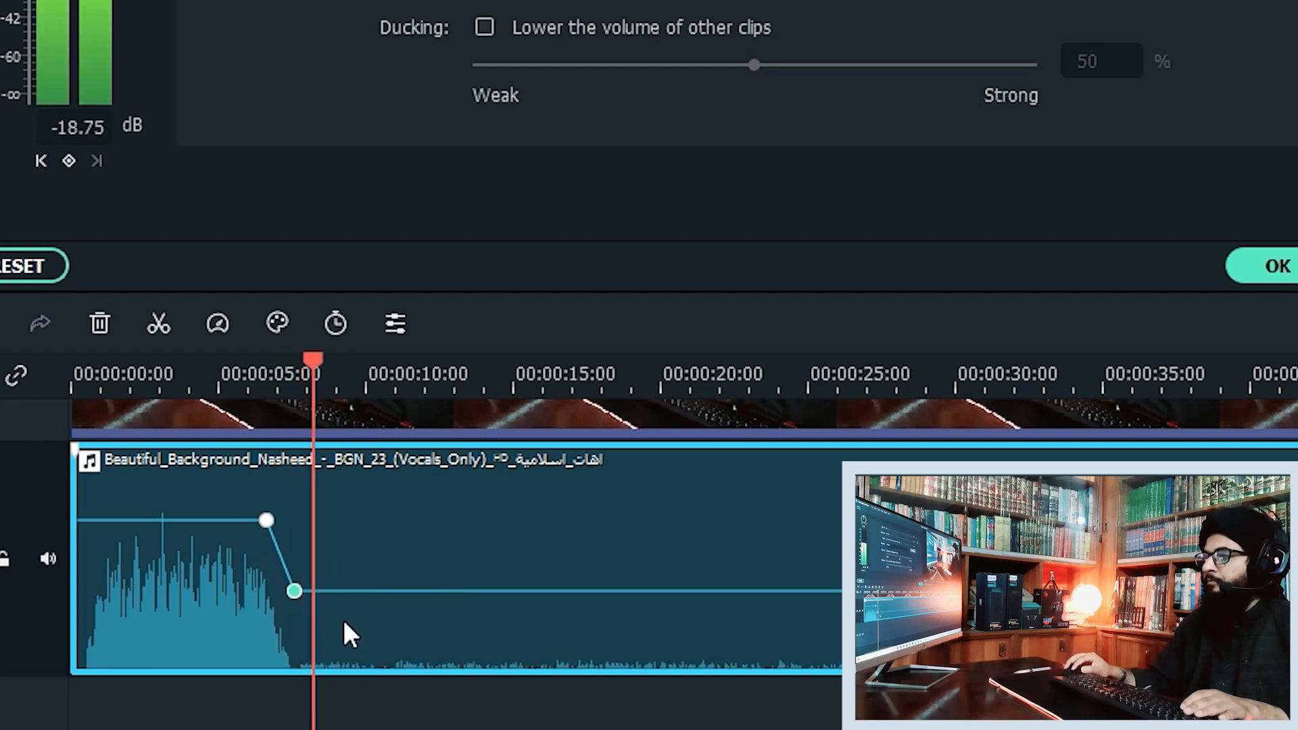
pyautogui.press('space')
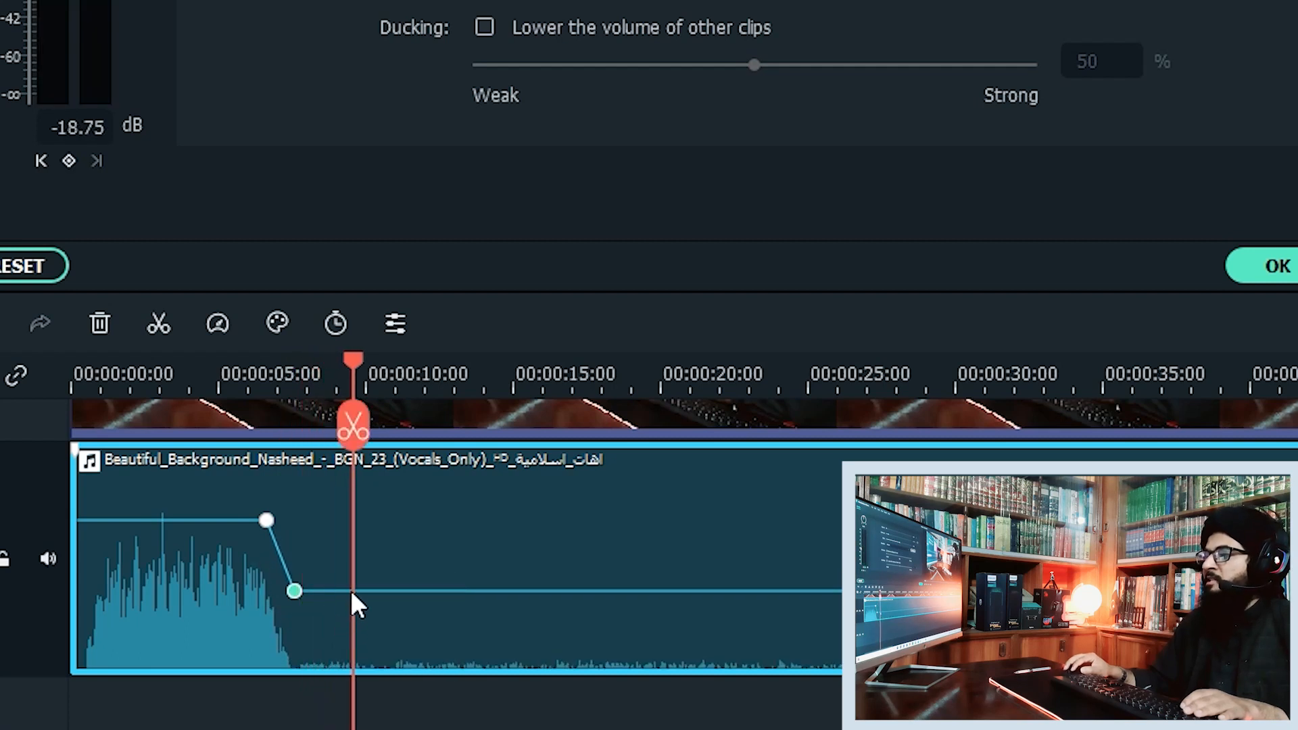
# Step: Add a third volume keyframe at about 9.5 seconds, try raising its volume and undo that raise
pyautogui.click(69, 161)
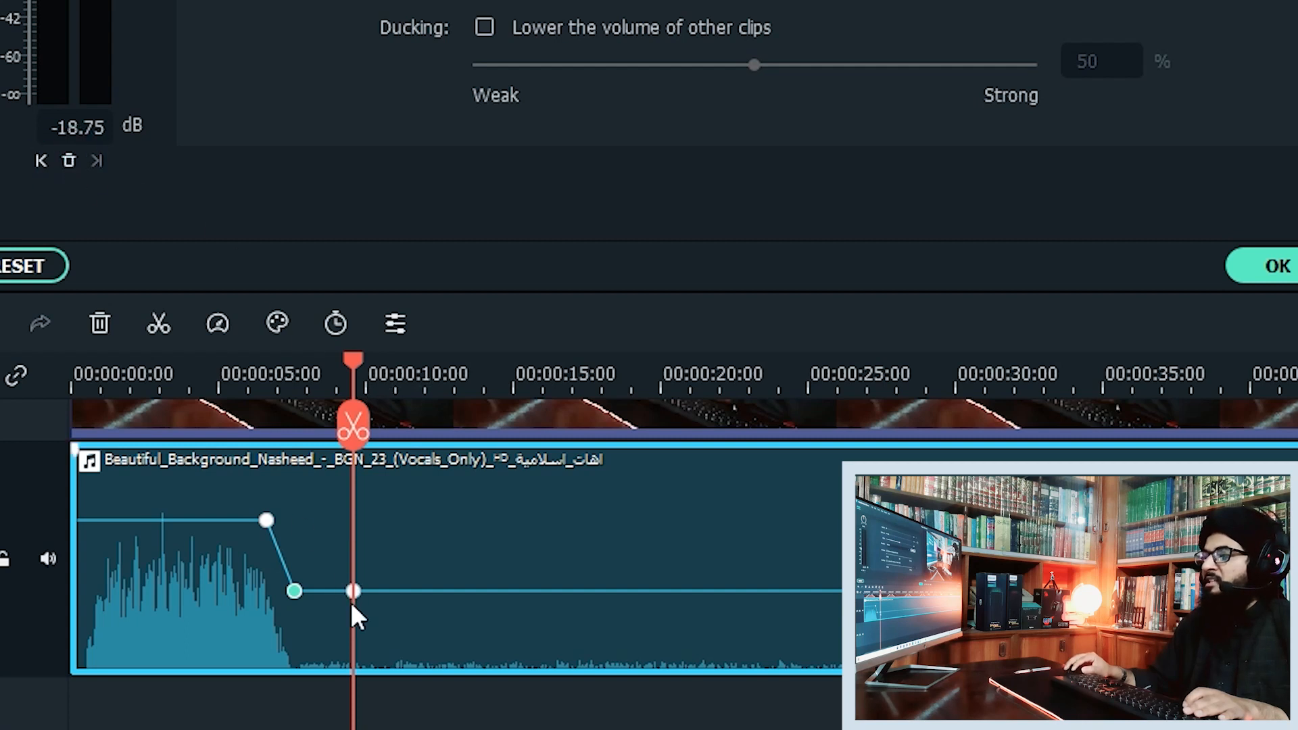
pyautogui.moveTo(354, 593); pyautogui.dragTo(353, 512)
pyautogui.hotkey('ctrl', 'z')
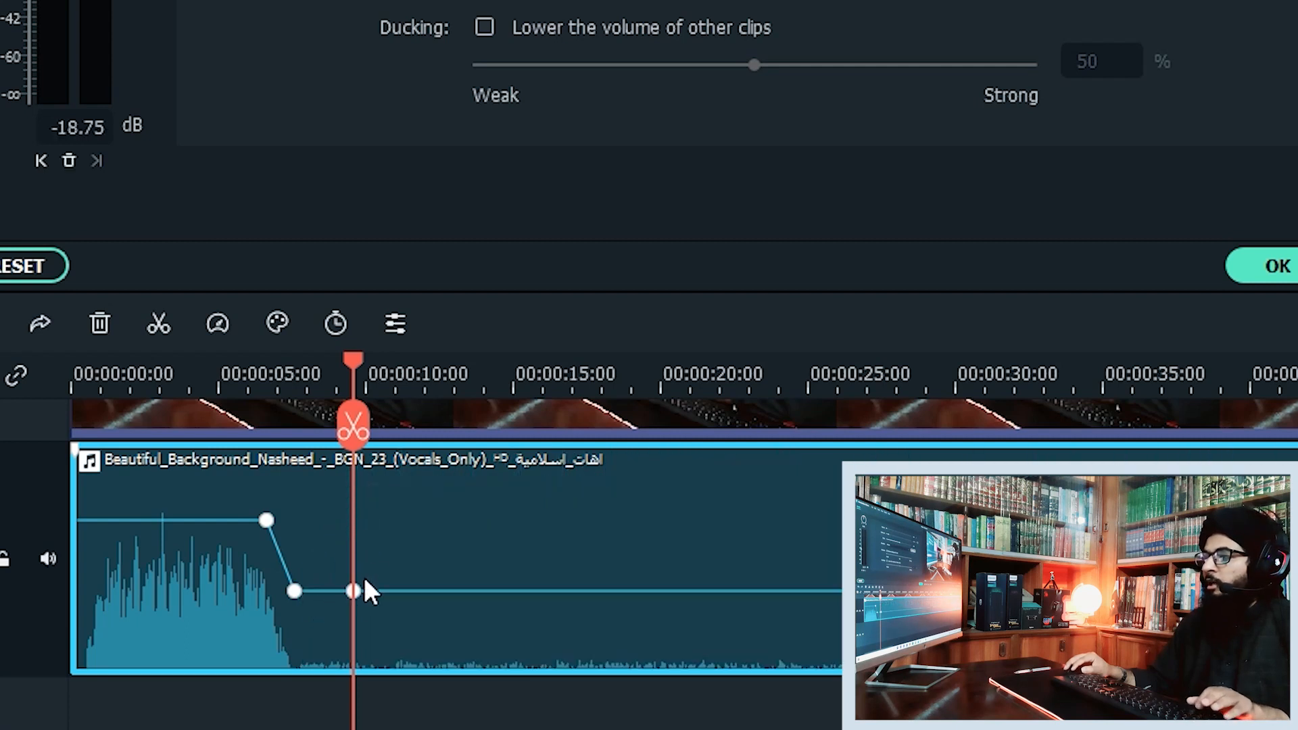
# Step: Add a fourth volume keyframe at about 10.2 seconds, raise it to about 5 dB and preview the dip from about 5.5 seconds
pyautogui.press('space')
pyautogui.press('space')
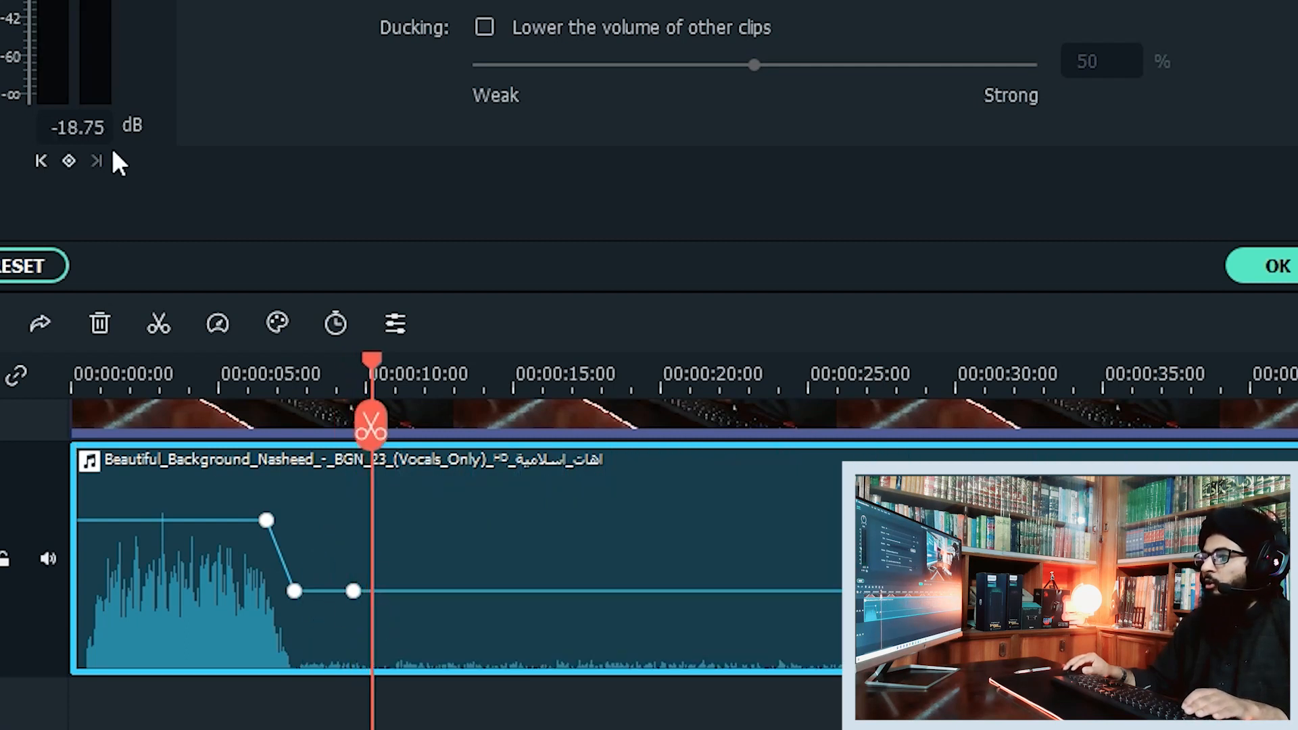
pyautogui.click(69, 161)
pyautogui.moveTo(371, 592); pyautogui.dragTo(372, 509)
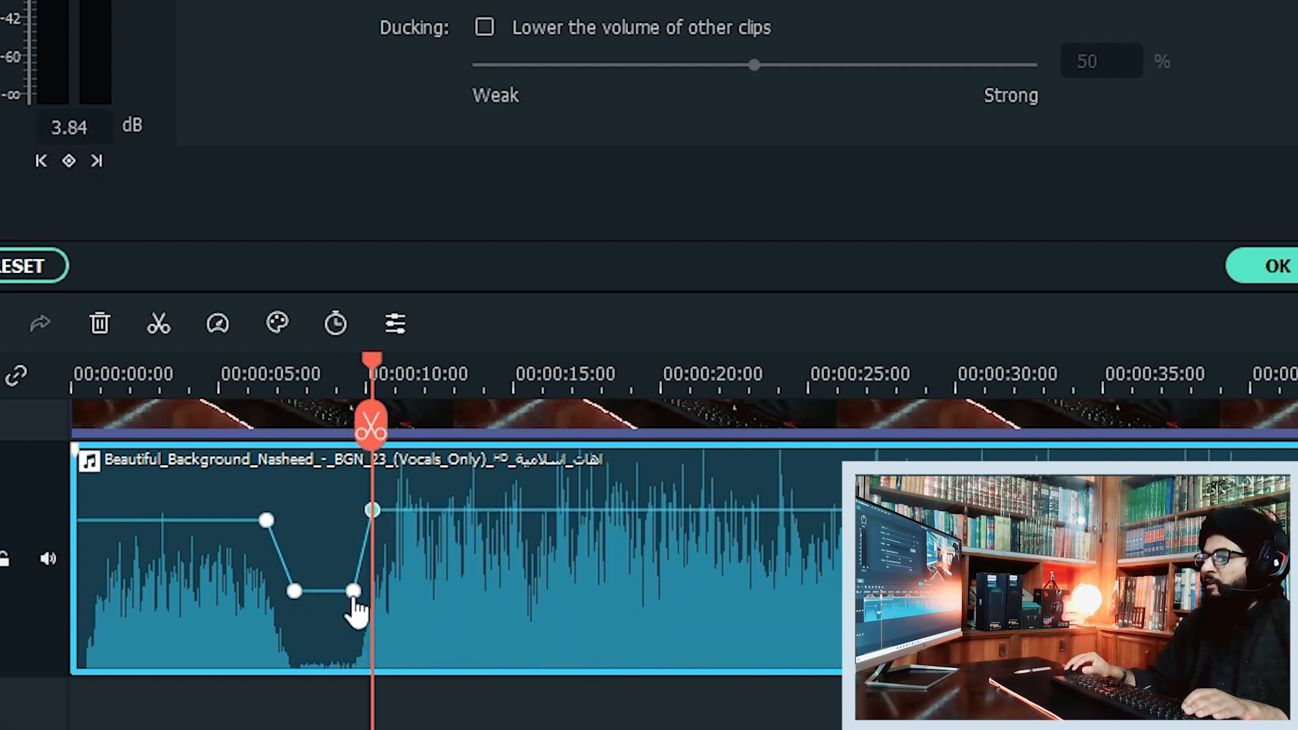
pyautogui.moveTo(372, 511)
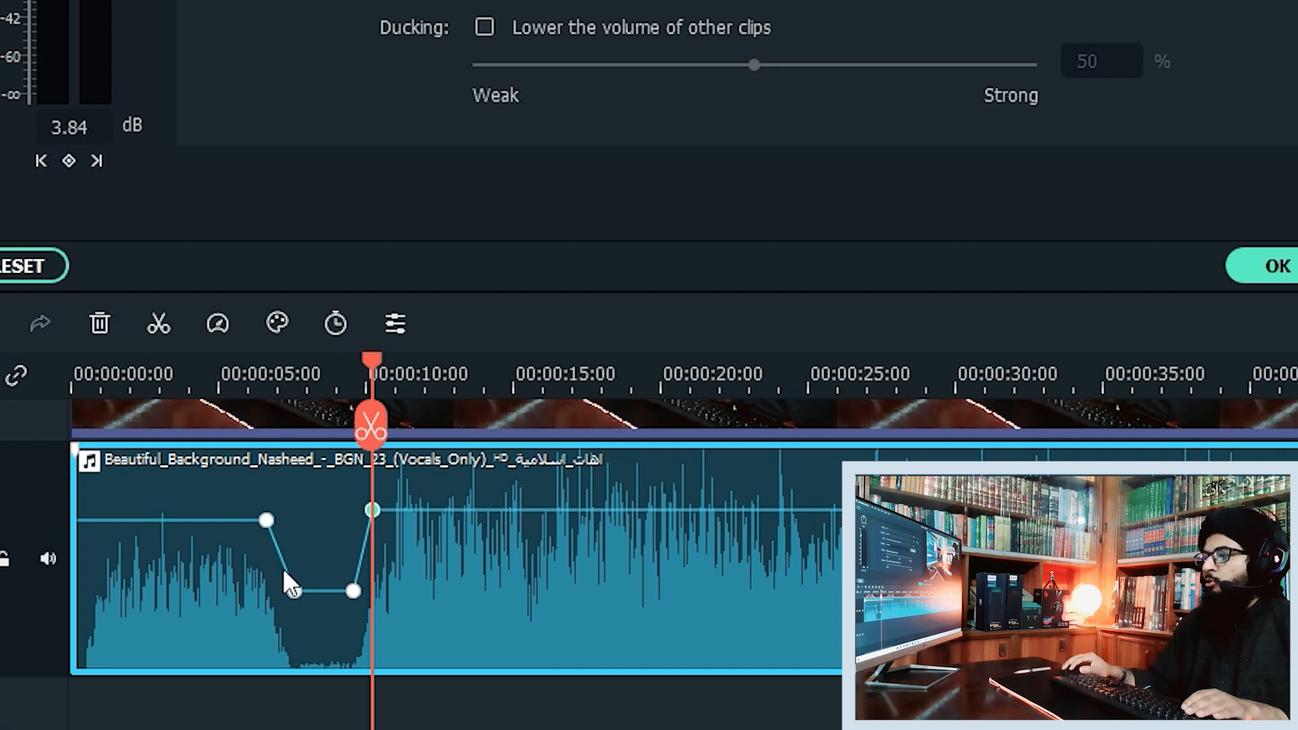
pyautogui.moveTo(295, 595)
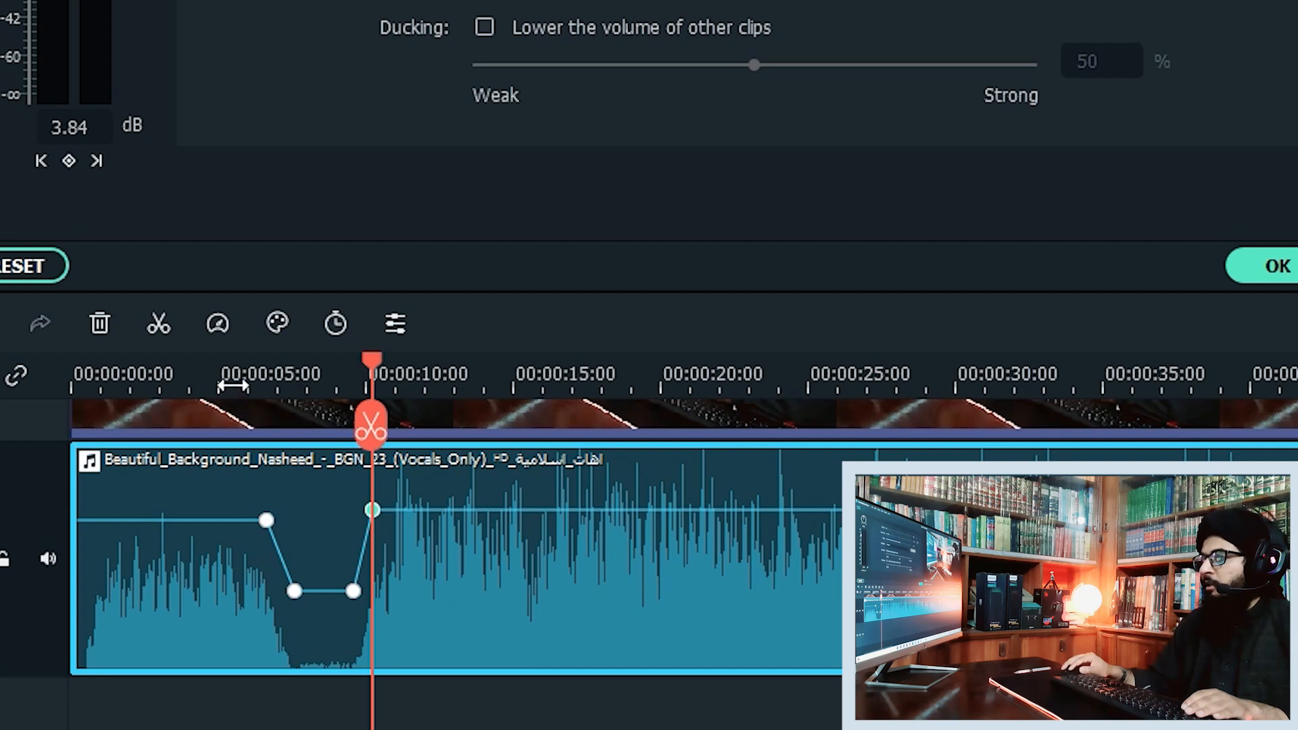
pyautogui.click(232, 386)
pyautogui.press('space')
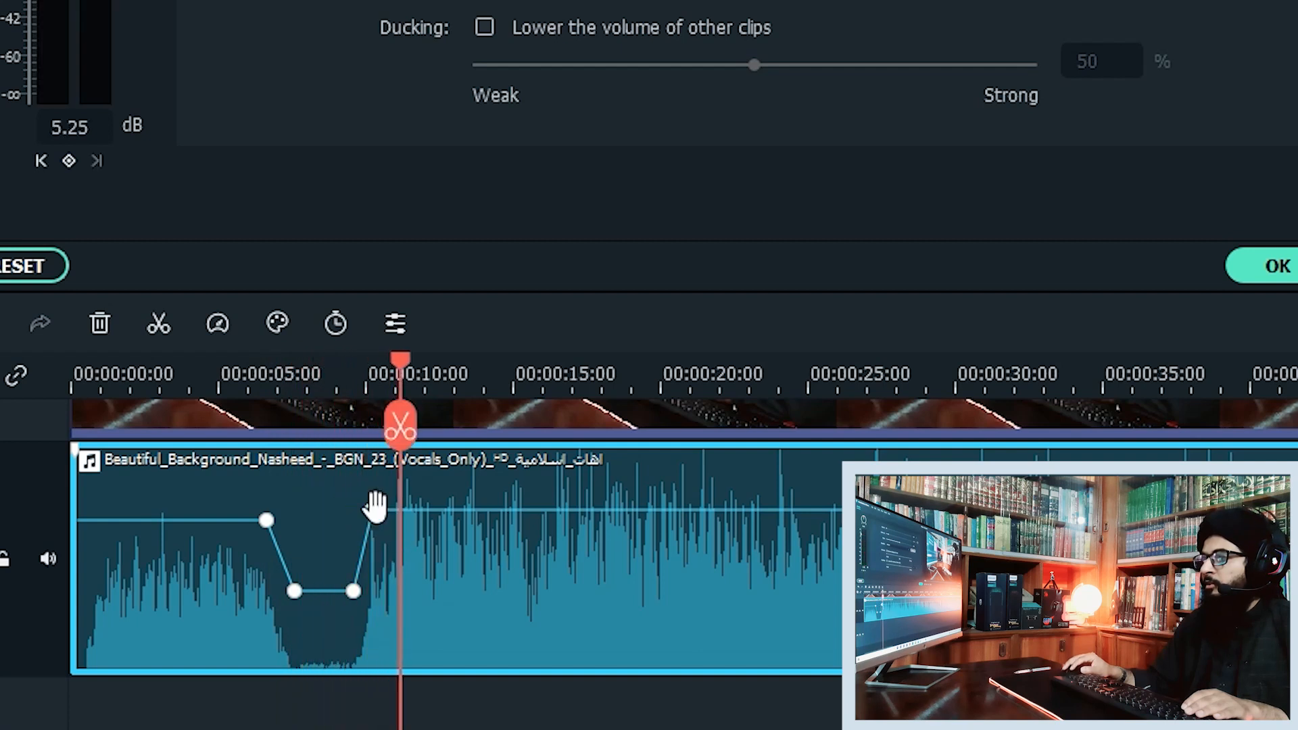
# Step: Move the fourth volume keyframe out to about 18 seconds for a gradual rise and preview it
pyautogui.moveTo(371, 511); pyautogui.dragTo(608, 512)
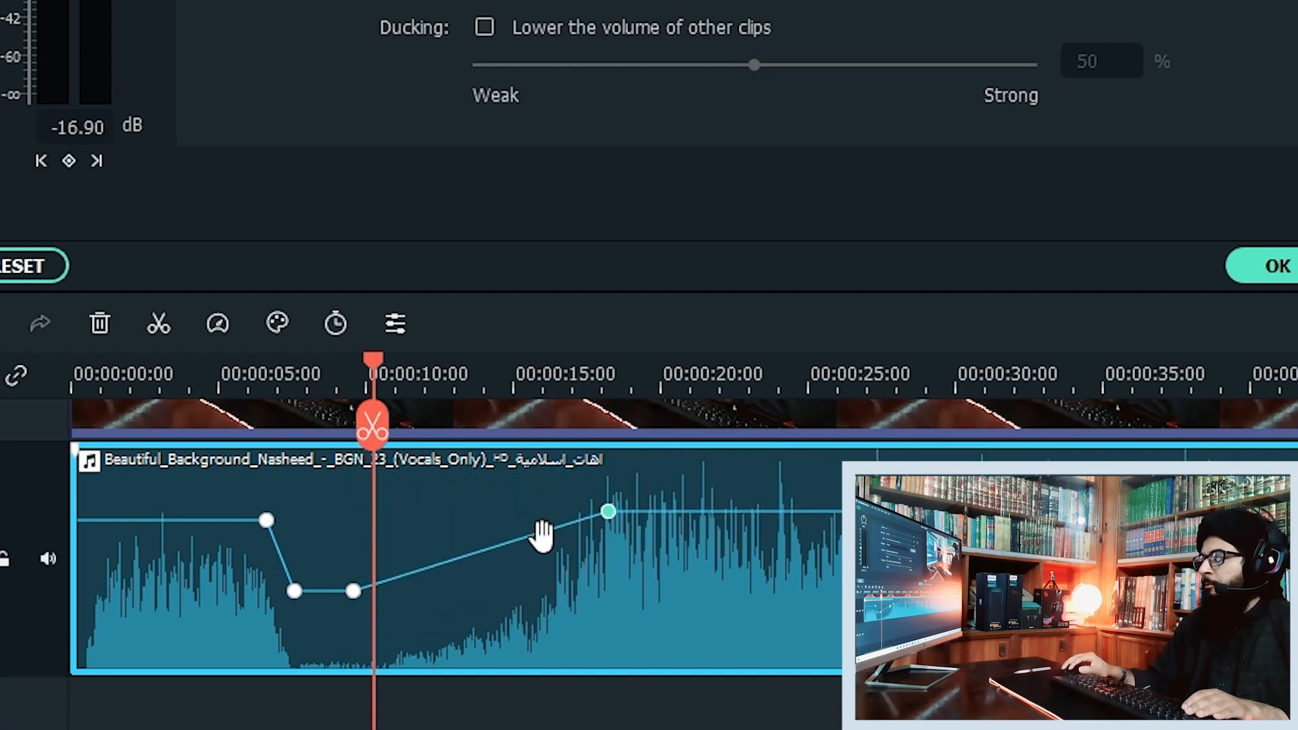
pyautogui.press('space')
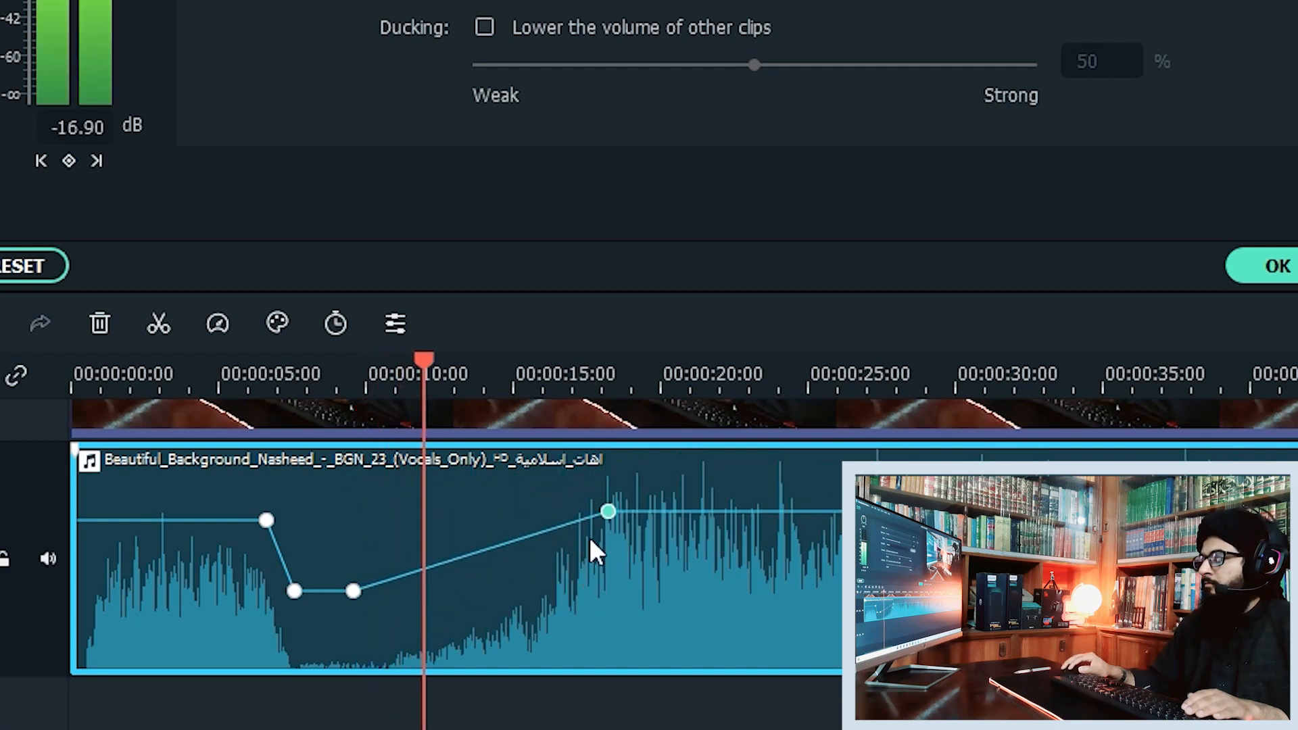
pyautogui.press('space')
# Step: Add three more volume keyframes to the nasheed clip at 00:00:31:22, 00:00:33:13 and 00:00:36:06
pyautogui.click(1008, 396)
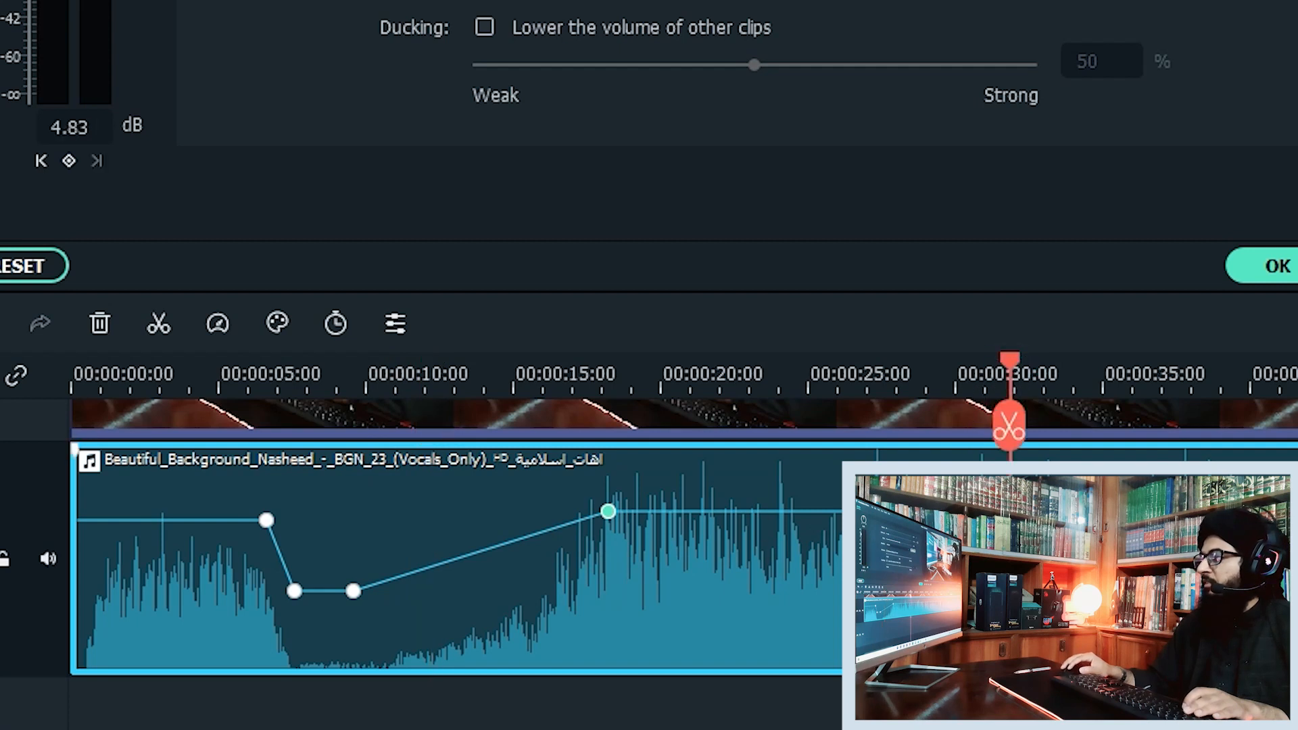
pyautogui.click(74, 157)
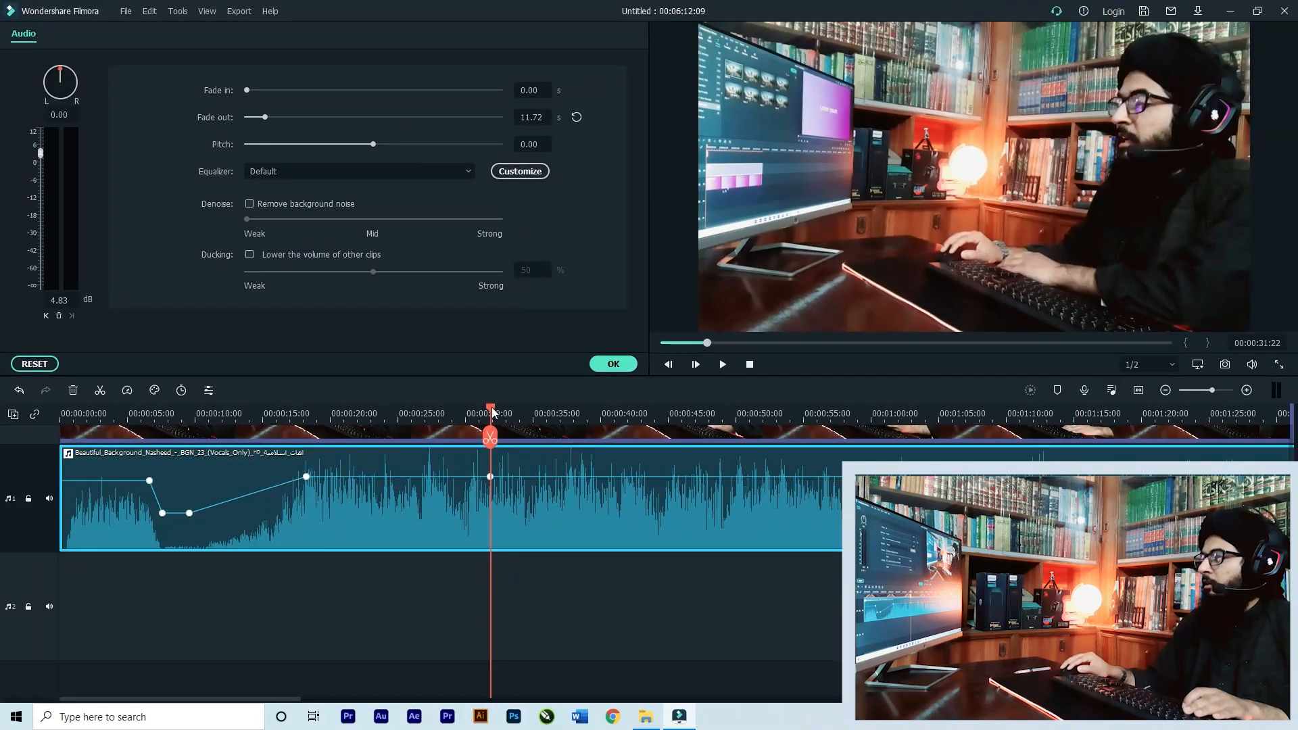
pyautogui.click(545, 410)
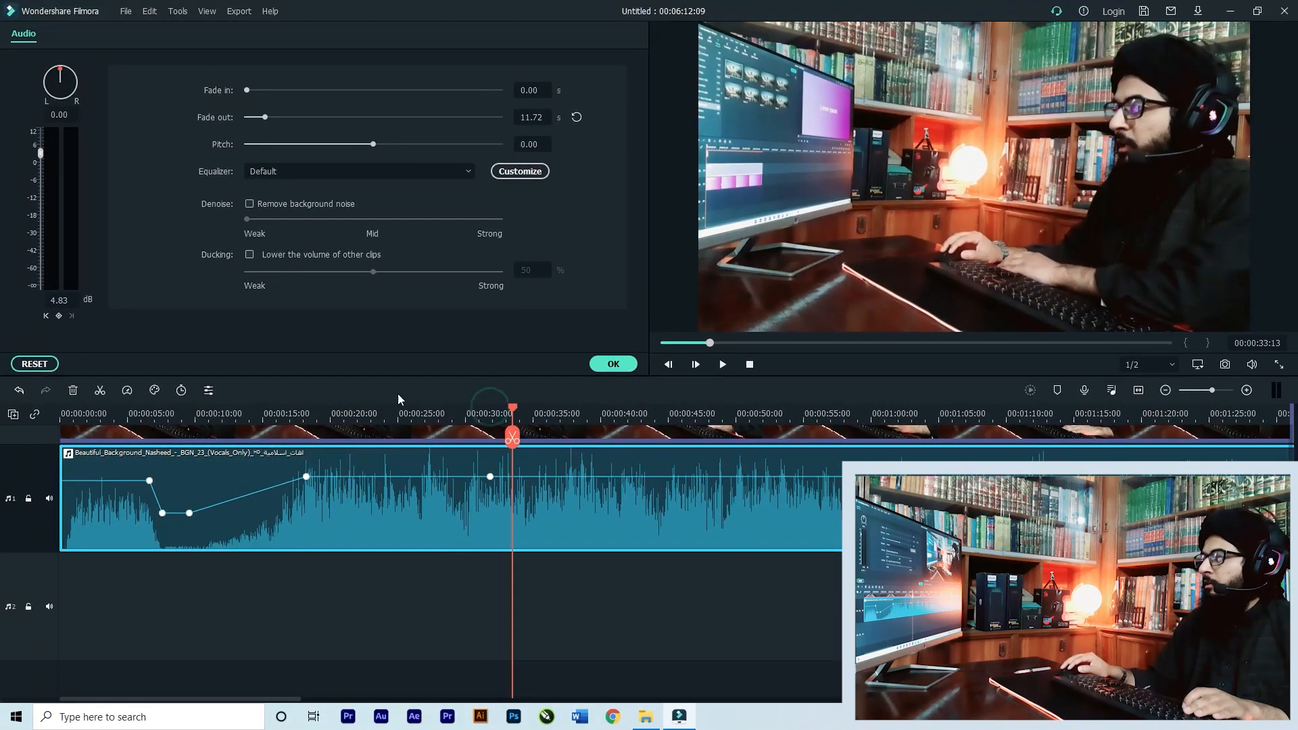
pyautogui.moveTo(510, 426); pyautogui.dragTo(547, 412)
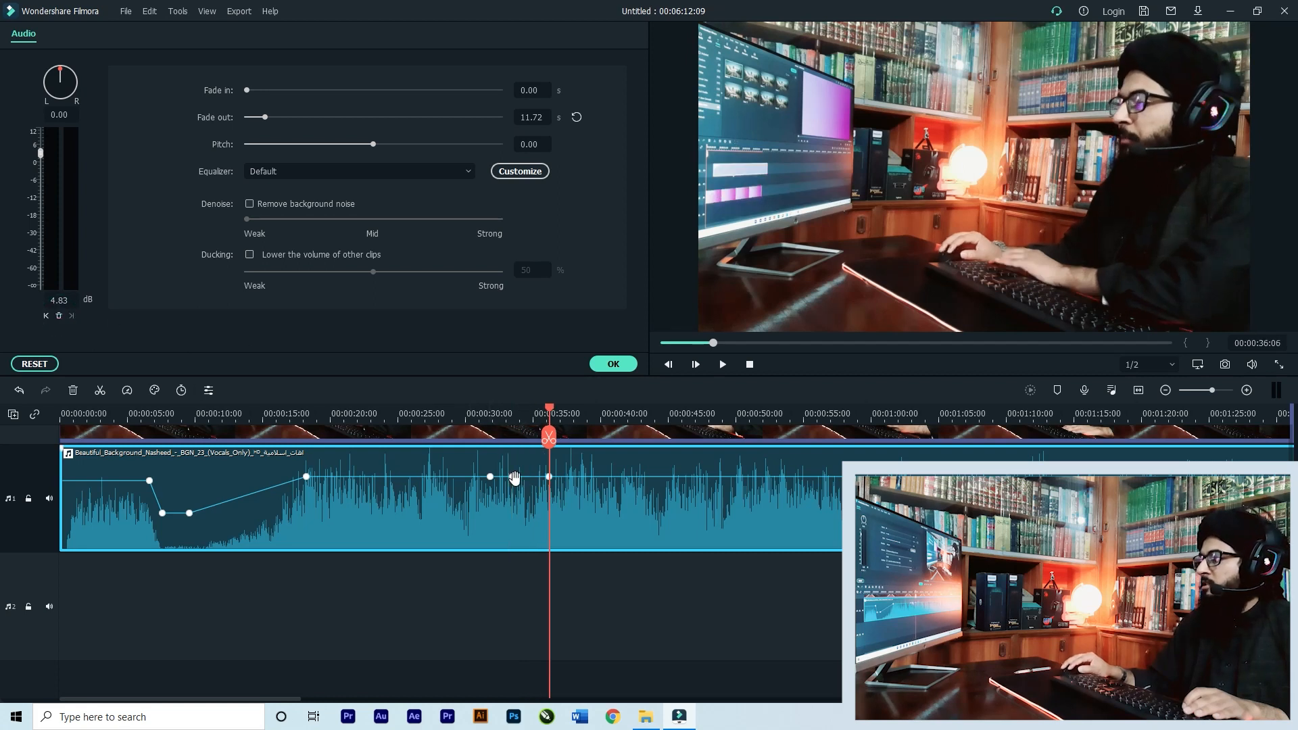
# Step: Lower the middle of the three new keyframes to about -45 dB and move the last one to about 40 seconds
pyautogui.moveTo(514, 478); pyautogui.dragTo(508, 534)
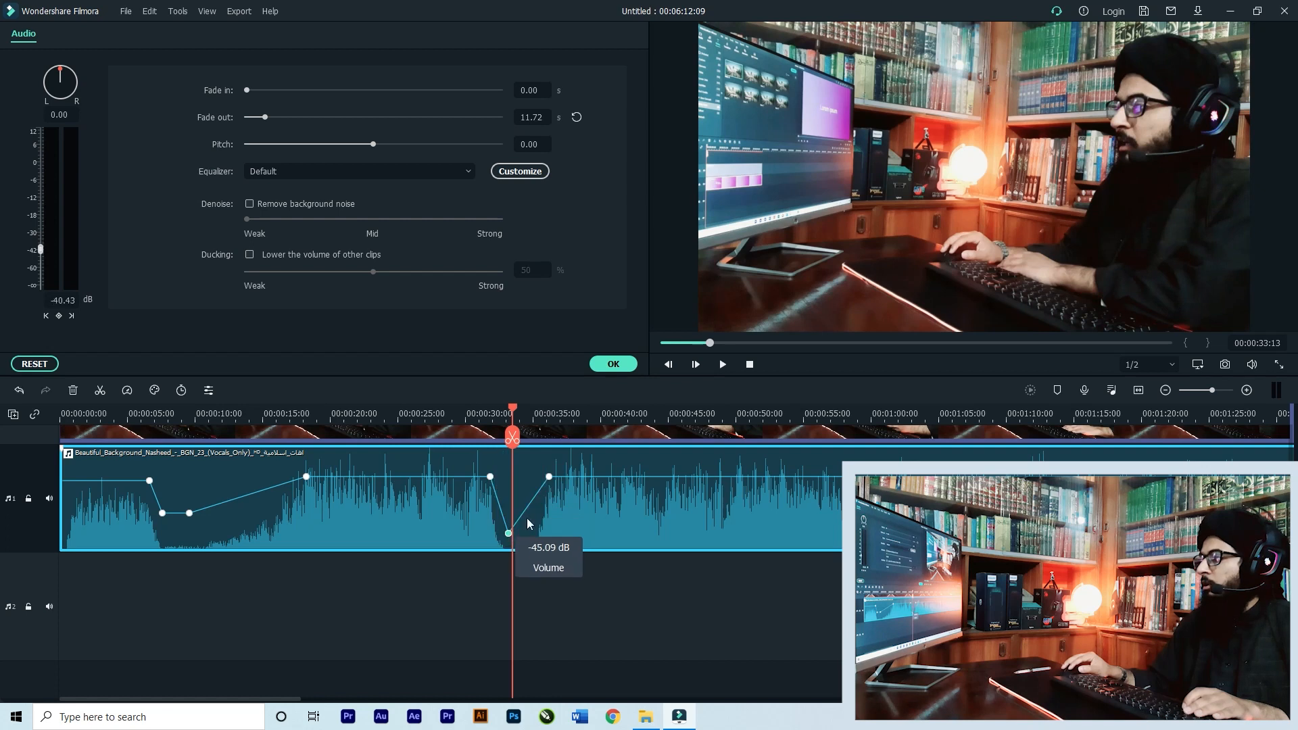
pyautogui.moveTo(547, 479); pyautogui.dragTo(598, 481)
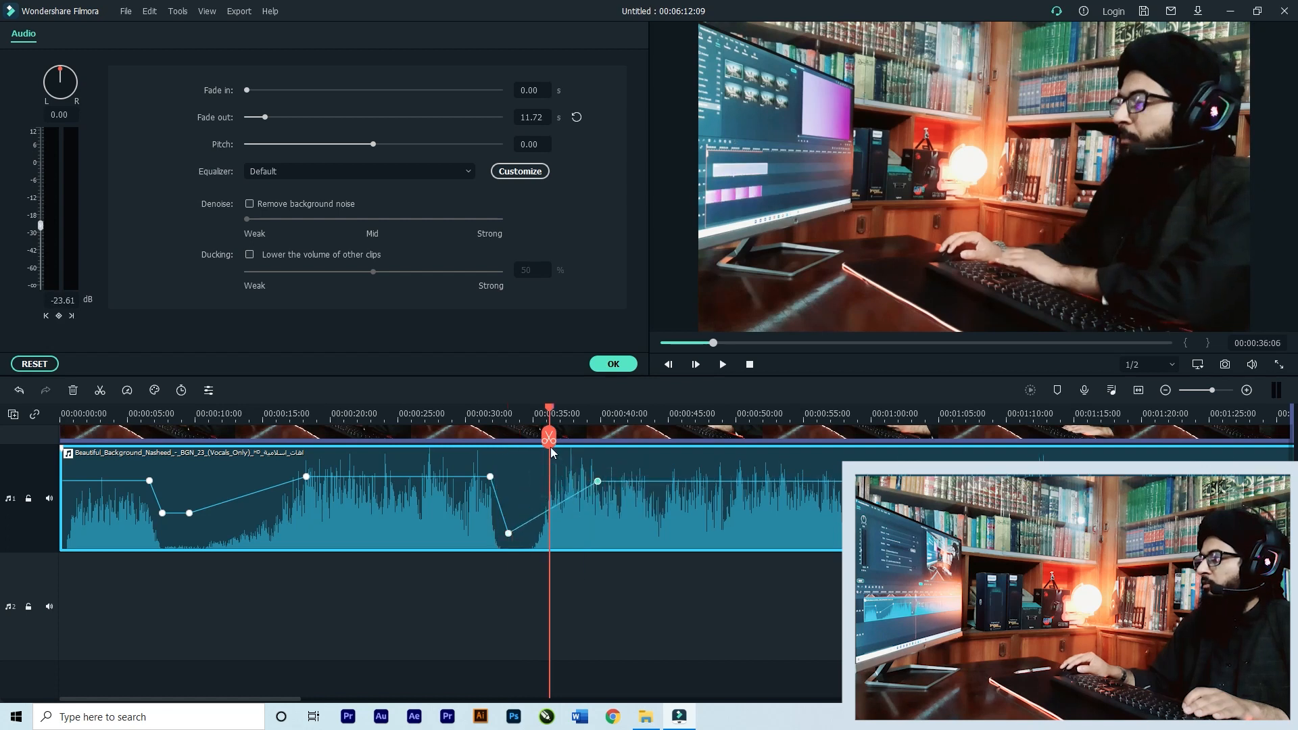
# Step: Add a volume keyframe on the rising slope at 00:00:36:06 and nudge it down to about -27 dB
pyautogui.click(59, 316)
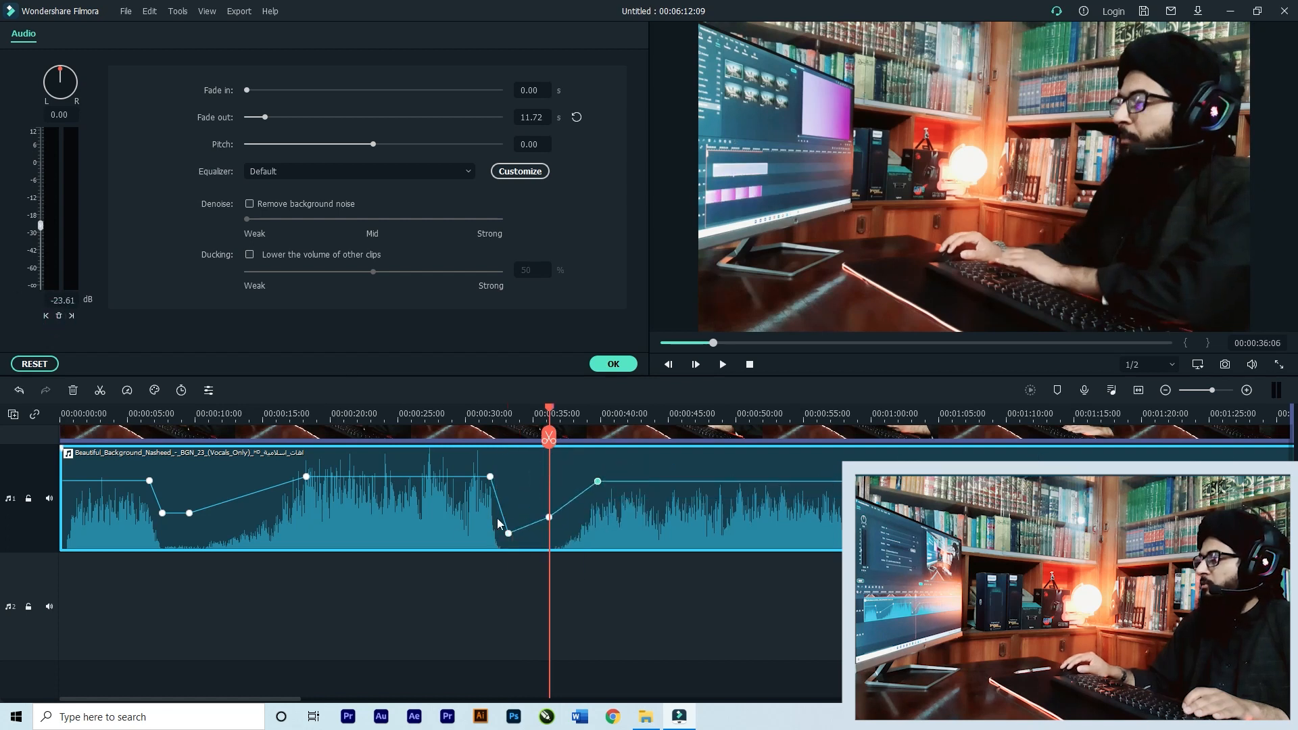
pyautogui.moveTo(551, 526)
pyautogui.mouseDown()
pyautogui.moveTo(540, 512)
pyautogui.moveTo(548, 533)
pyautogui.moveTo(552, 519)
pyautogui.mouseUp()
pyautogui.click(596, 481)
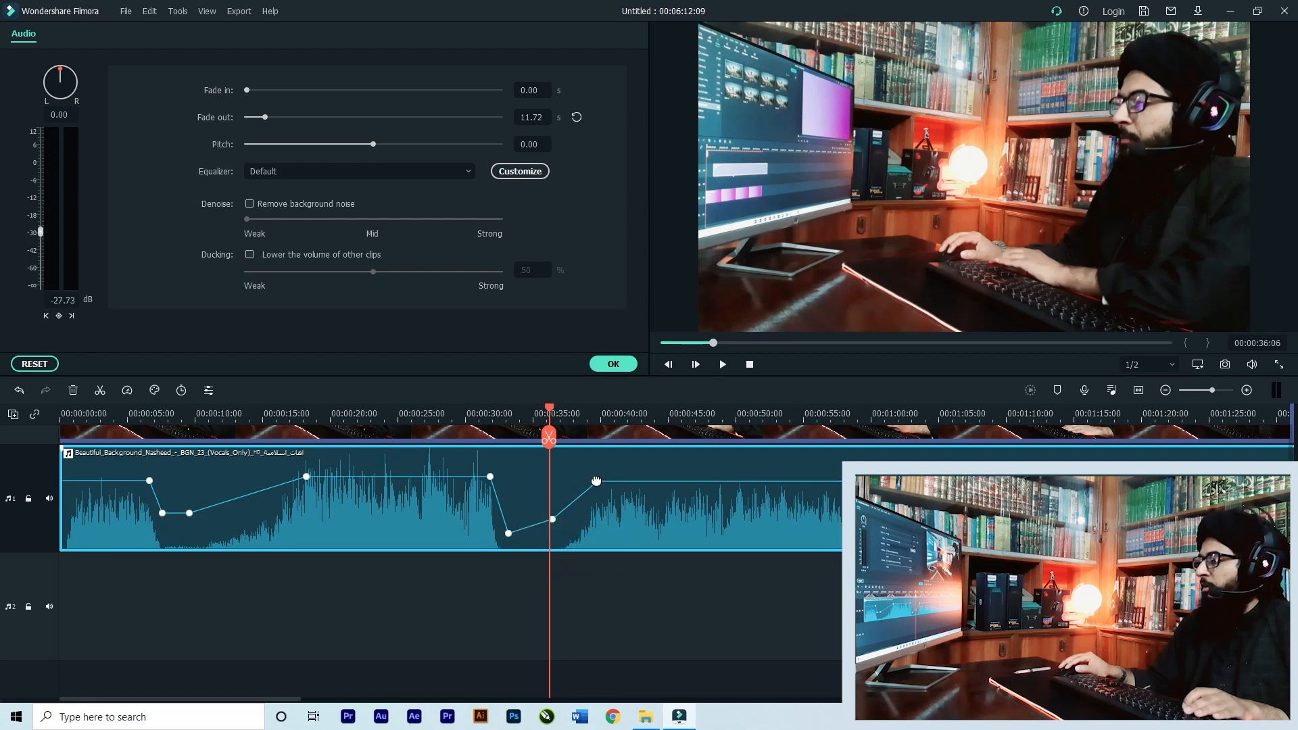
# Step: Move the last volume keyframe on the nasheed clip earlier, to about 37.5 seconds, for a steeper rise
pyautogui.moveTo(597, 479); pyautogui.dragTo(568, 479)
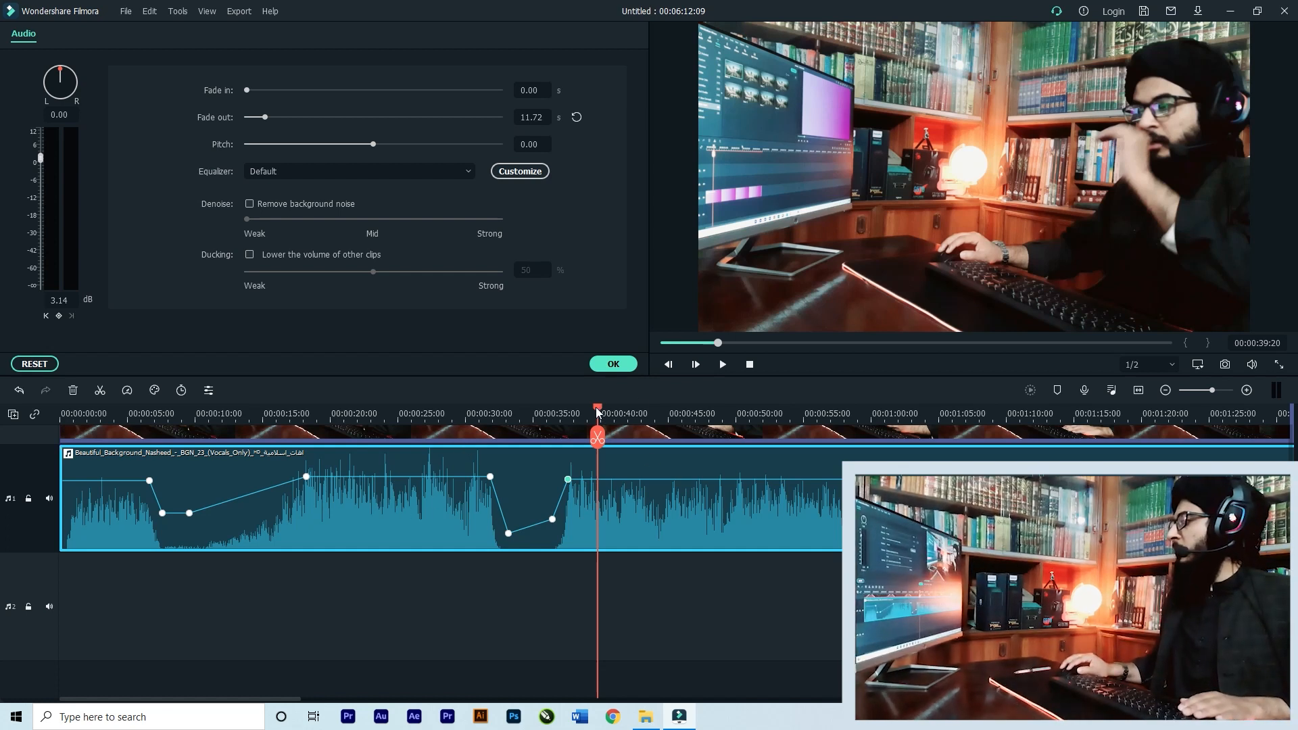
# Step: Add a marker to the nasheed audio clip at 00:00:42:15 and move the playhead on to 00:00:46:10
pyautogui.moveTo(596, 407); pyautogui.dragTo(636, 439)
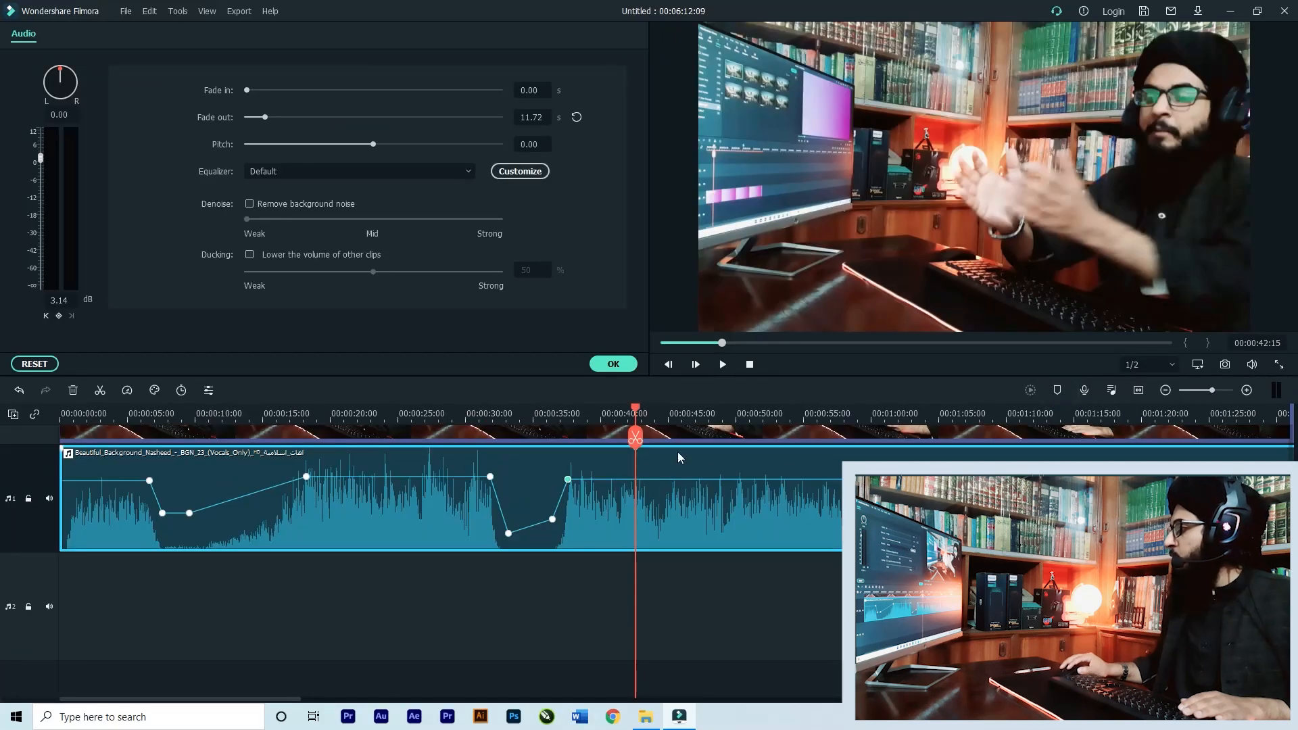
pyautogui.moveTo(644, 406); pyautogui.dragTo(668, 407)
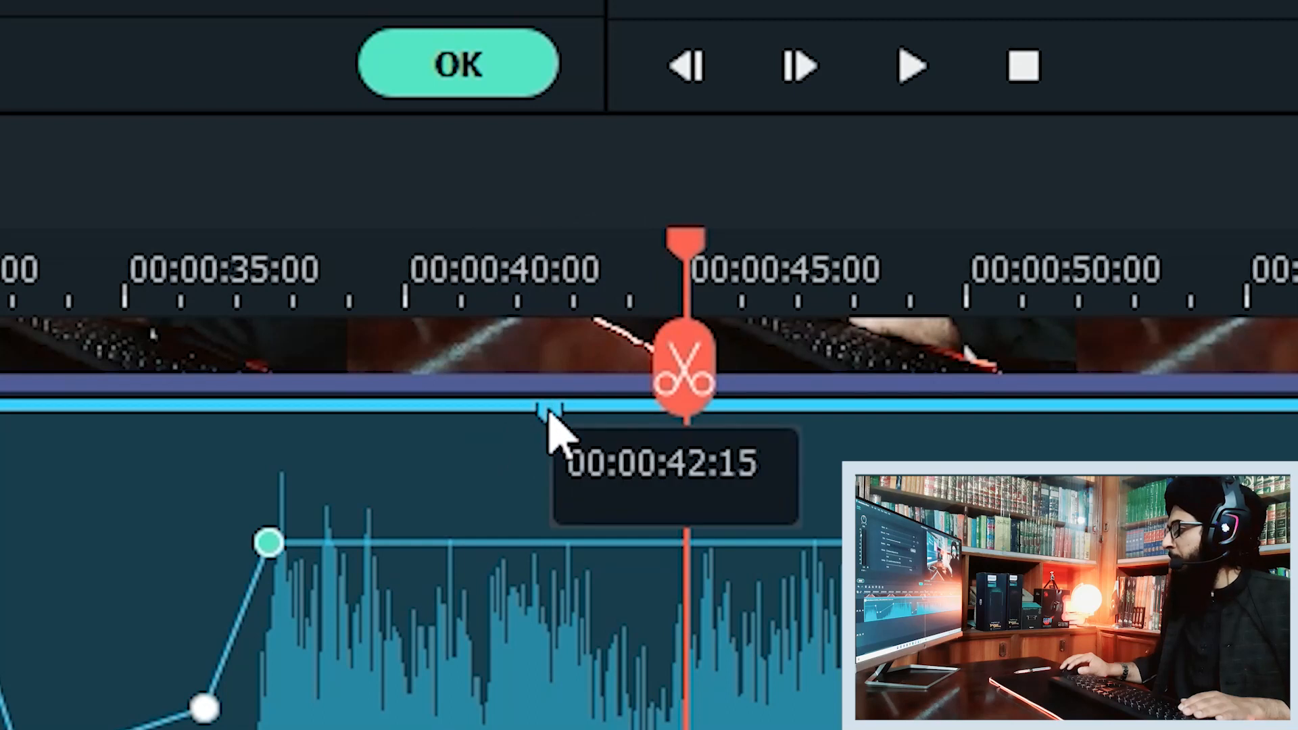
pyautogui.moveTo(685, 244); pyautogui.dragTo(1295, 240)
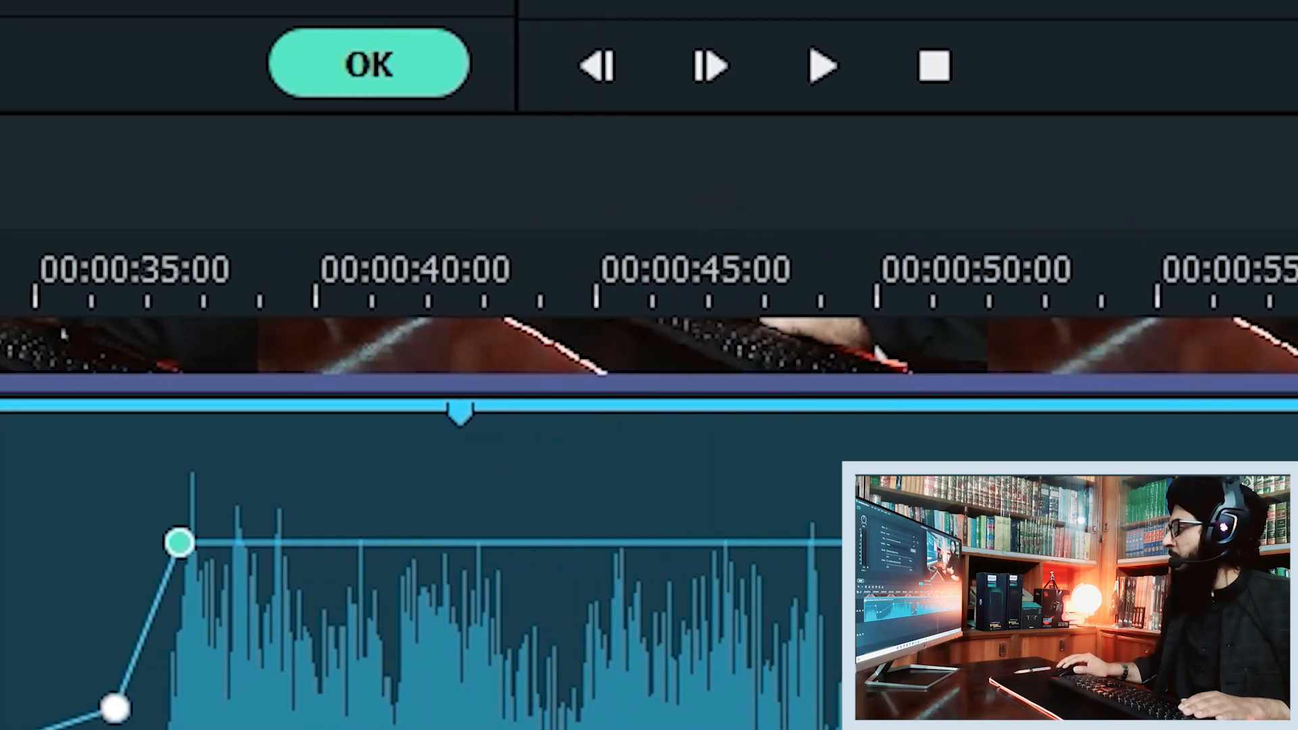
pyautogui.moveTo(1096, 245); pyautogui.dragTo(404, 250)
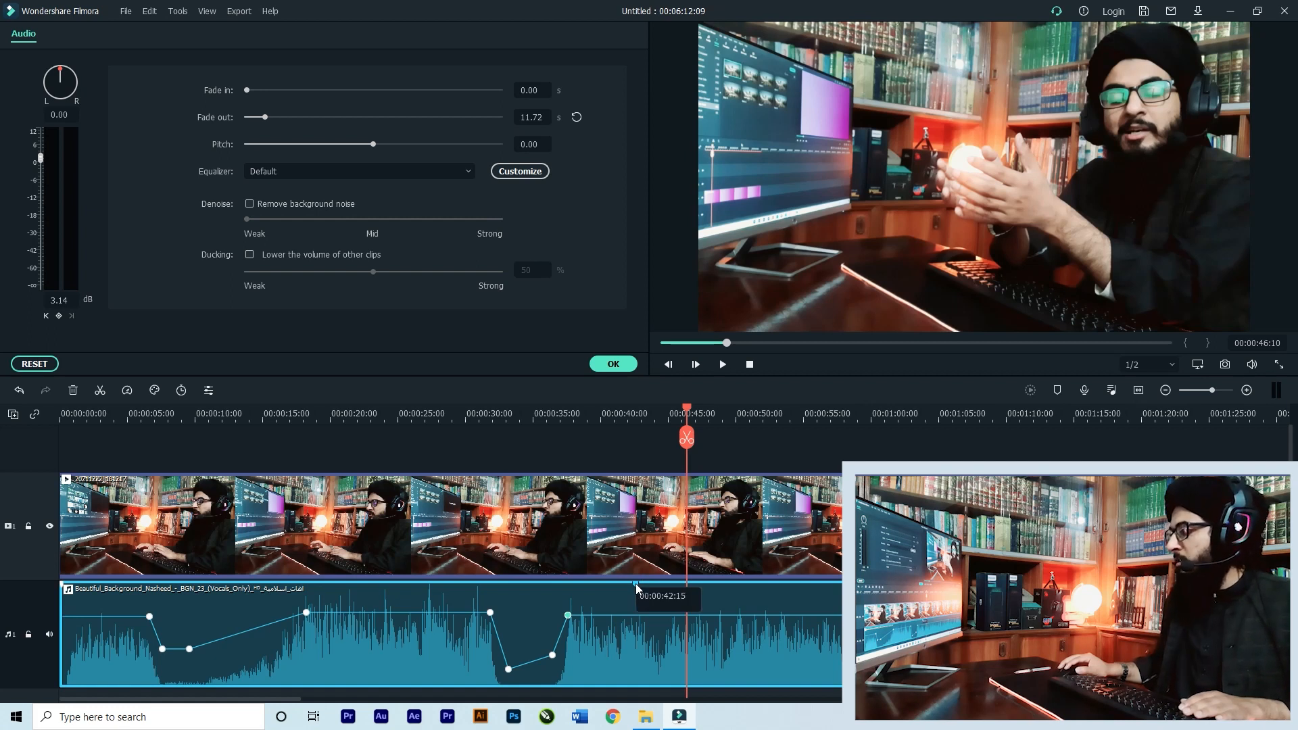
# Step: Select the video clip above the nasheed audio and scrub the playhead back to about 36 seconds
pyautogui.click(609, 527)
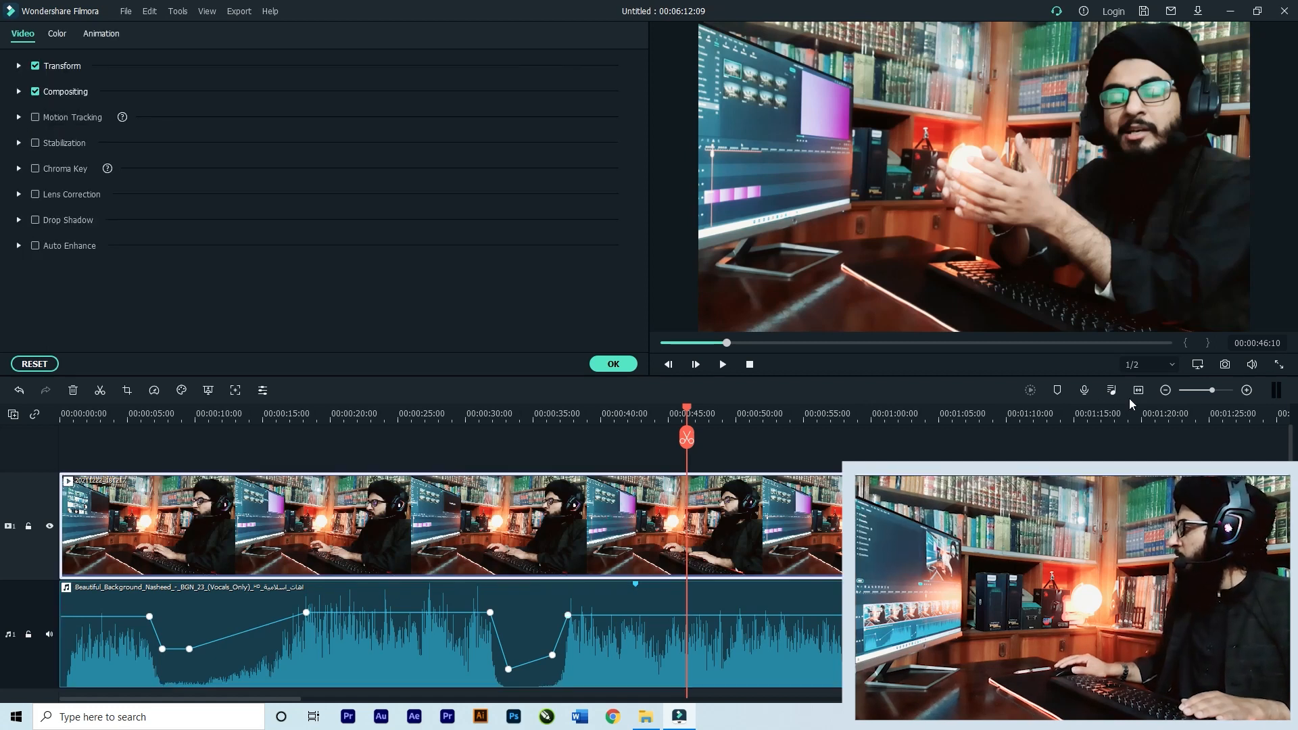
pyautogui.moveTo(687, 420); pyautogui.dragTo(542, 415)
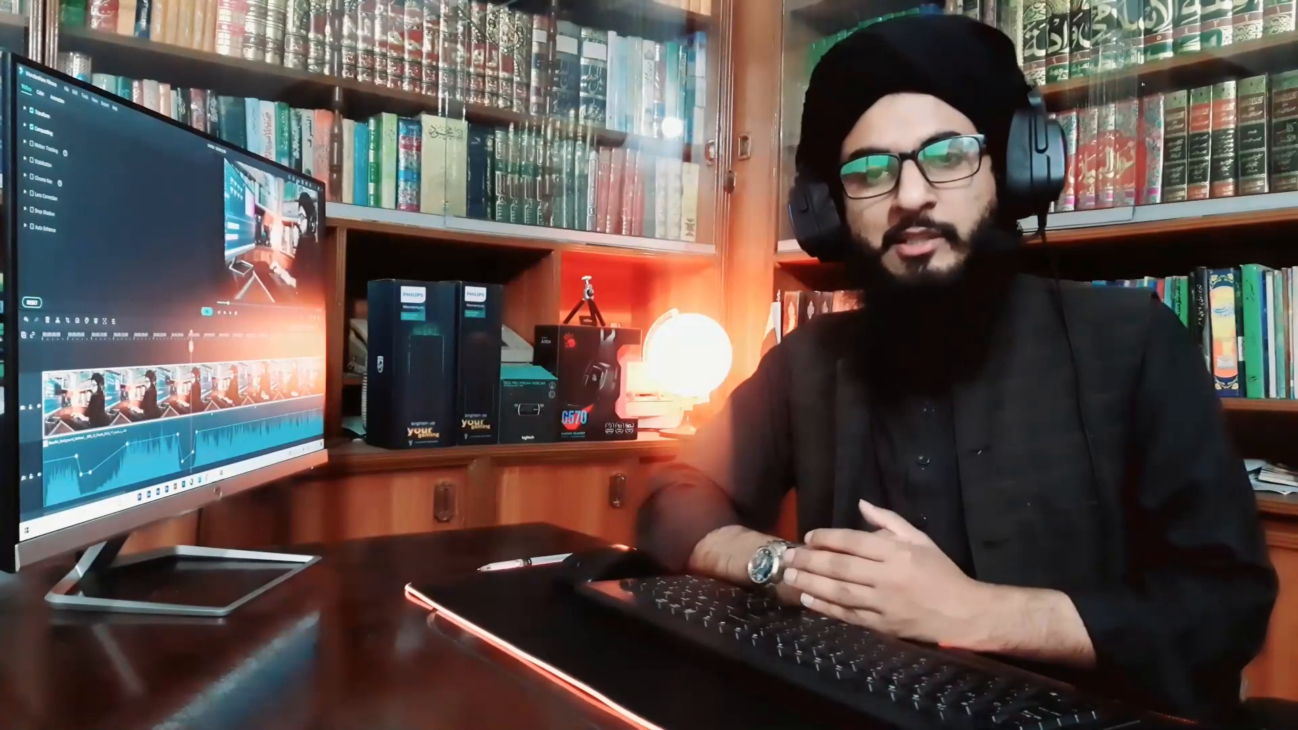